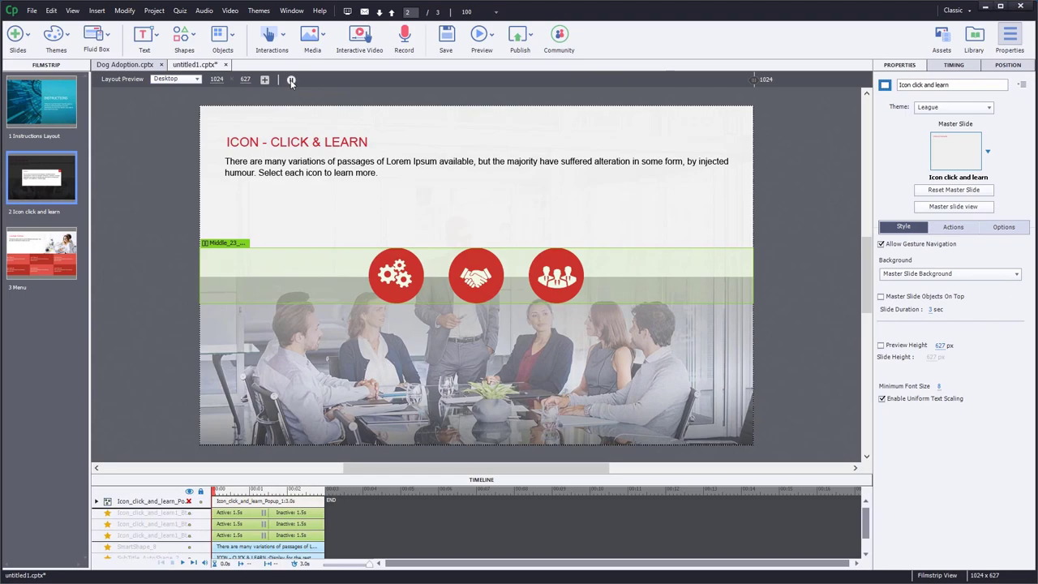
- Play the responsive layout preview of the Icon click and learn slide, and switch the dog adoption welcome slide's layout preview to Desktop
{"action": "left_click", "coordinate": [292, 80]}
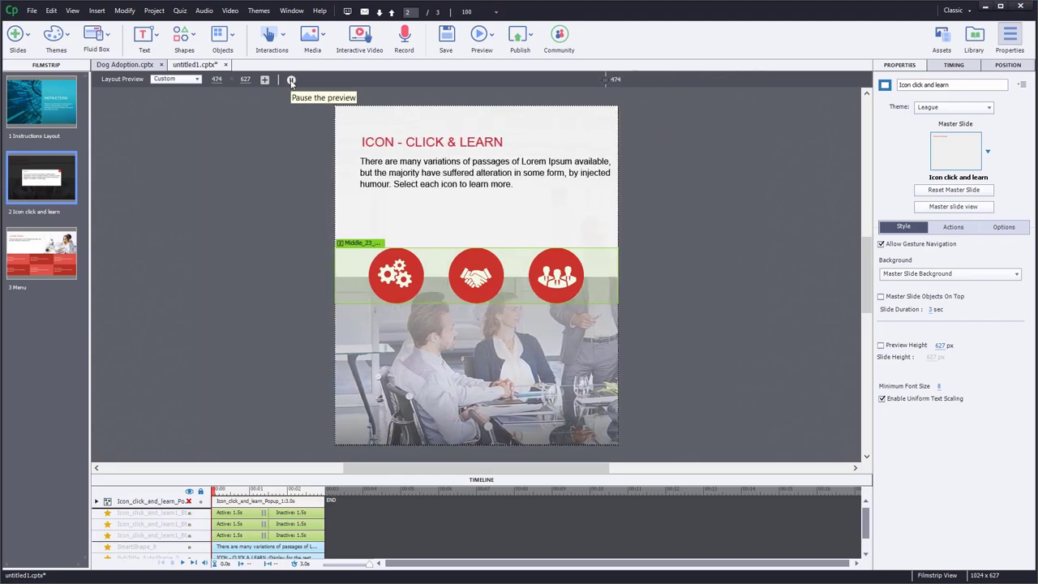
{"action": "left_click", "coordinate": [189, 502]}
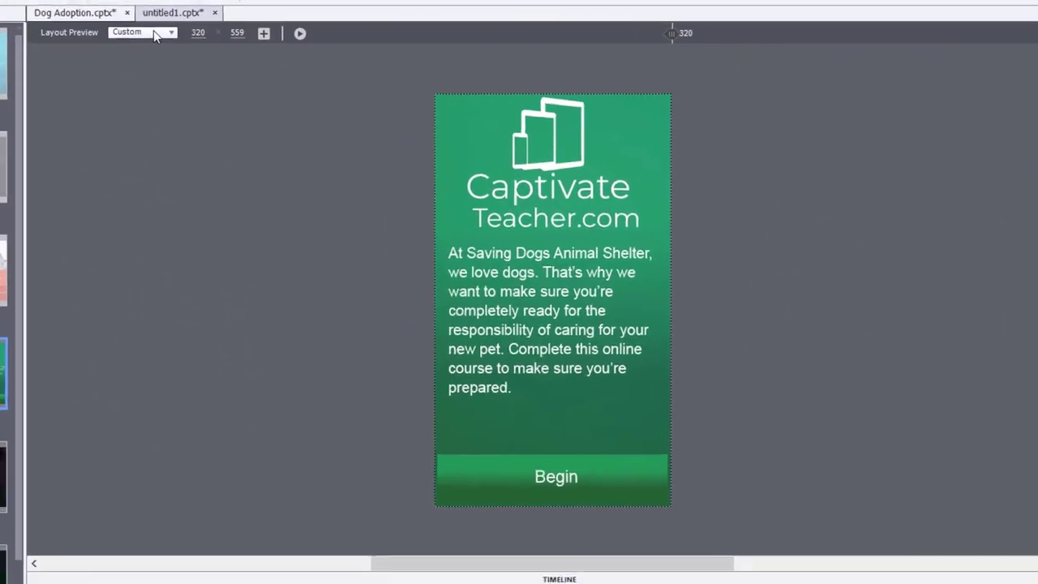
{"action": "left_click", "coordinate": [153, 32]}
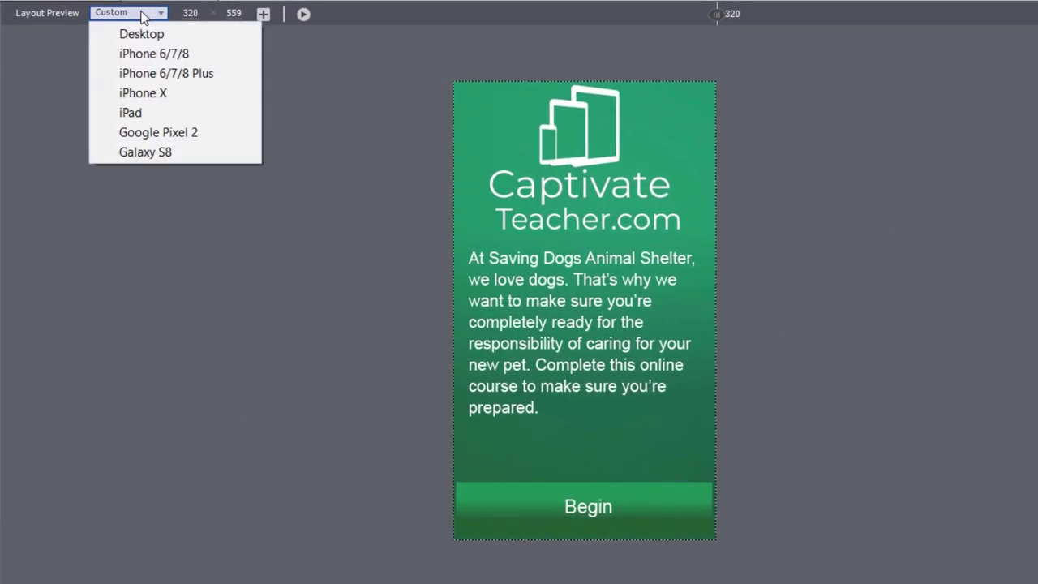
{"action": "left_click", "coordinate": [142, 35]}
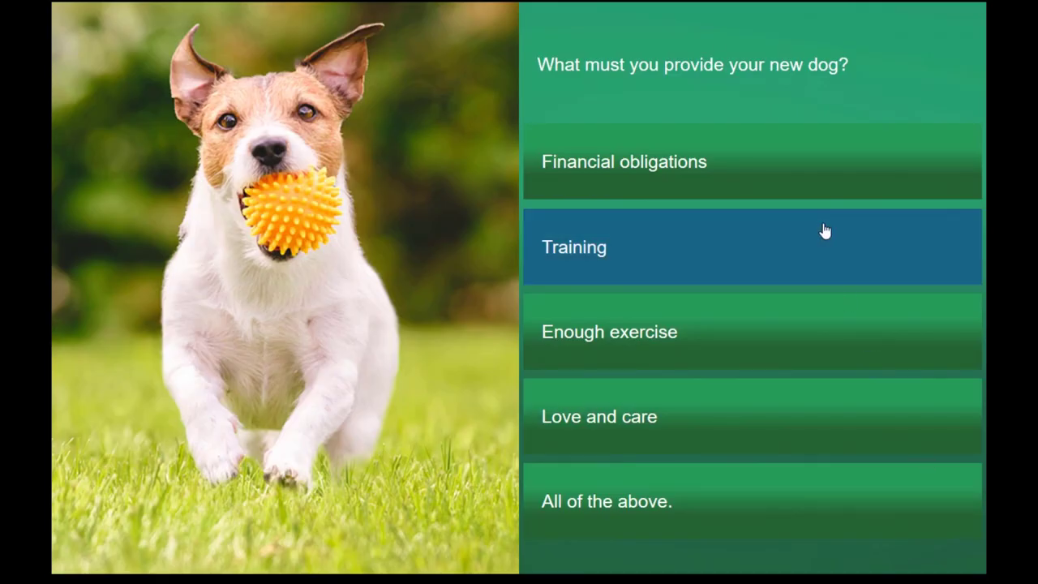
- Test the question about what a new dog needs by answering Financial obligations, Training and finally All of the above
{"action": "left_click", "coordinate": [785, 163]}
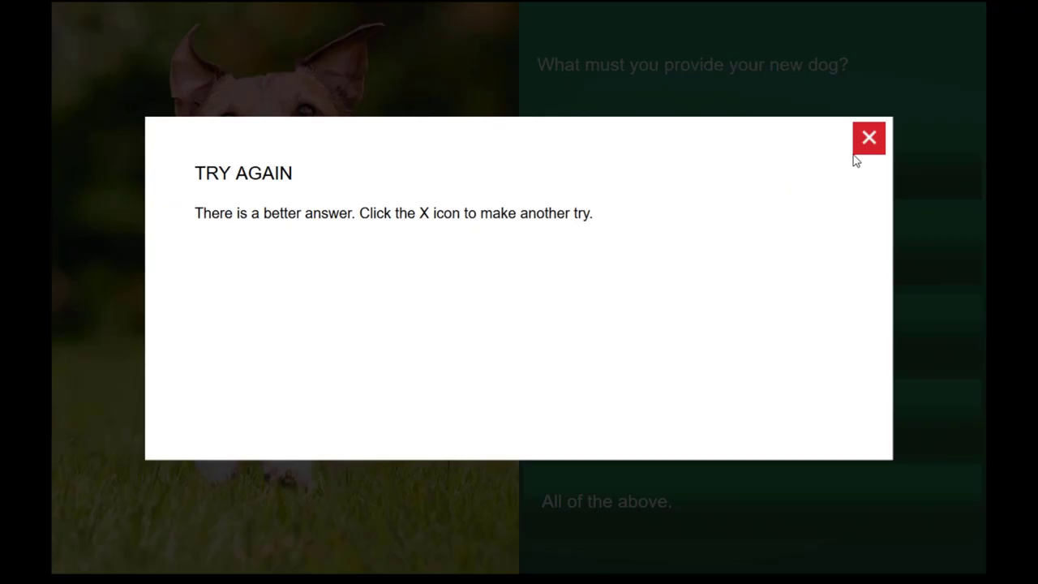
{"action": "left_click", "coordinate": [869, 138]}
{"action": "left_click", "coordinate": [828, 260]}
{"action": "left_click", "coordinate": [867, 146]}
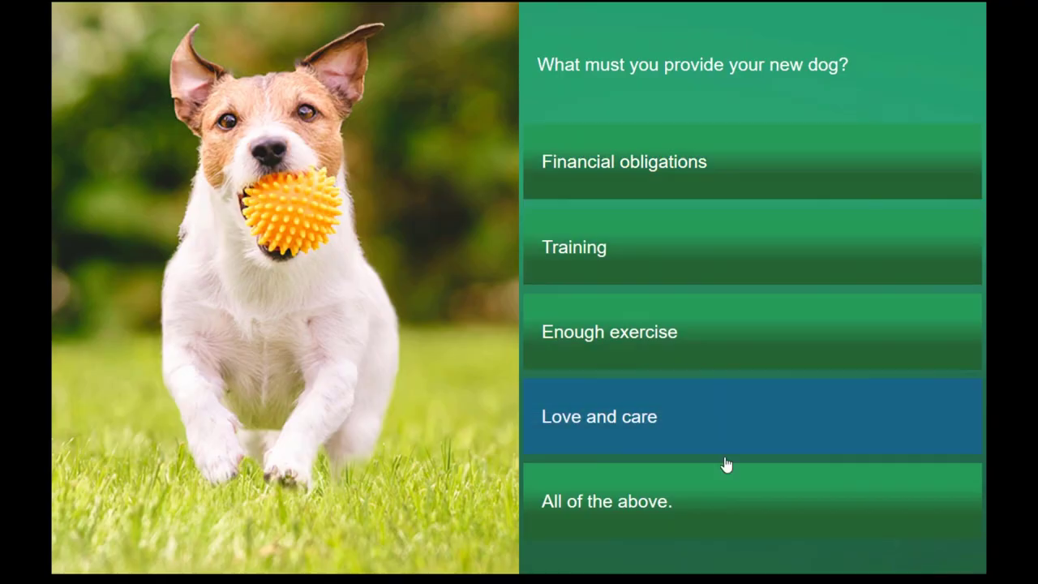
{"action": "left_click", "coordinate": [700, 514]}
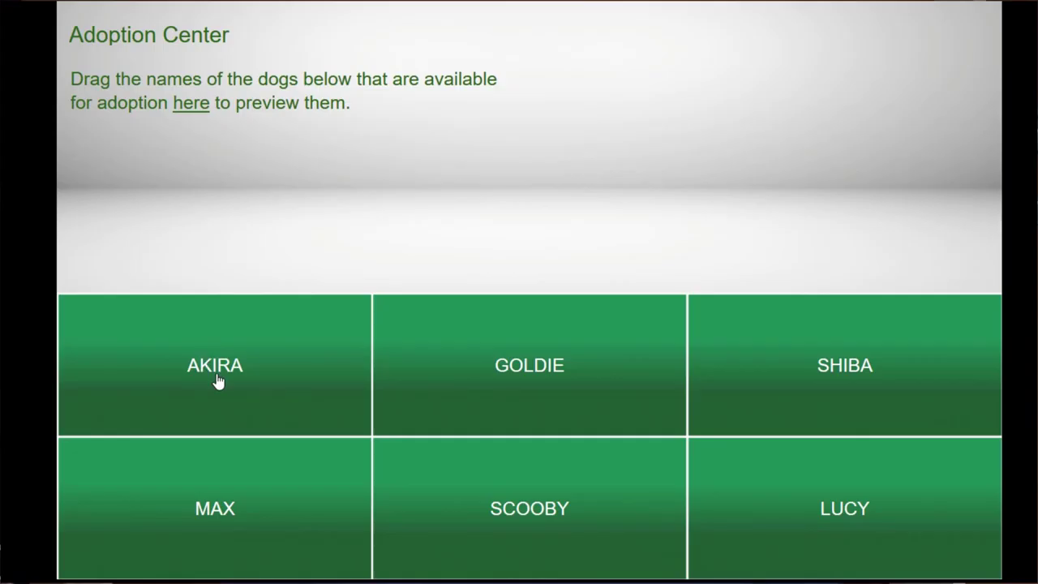
- Test the Adoption Center interaction by dropping each dog's name on the preview area, ending with Lucy, and select that dog
{"action": "left_click_drag", "start_coordinate": [220, 382], "coordinate": [745, 157]}
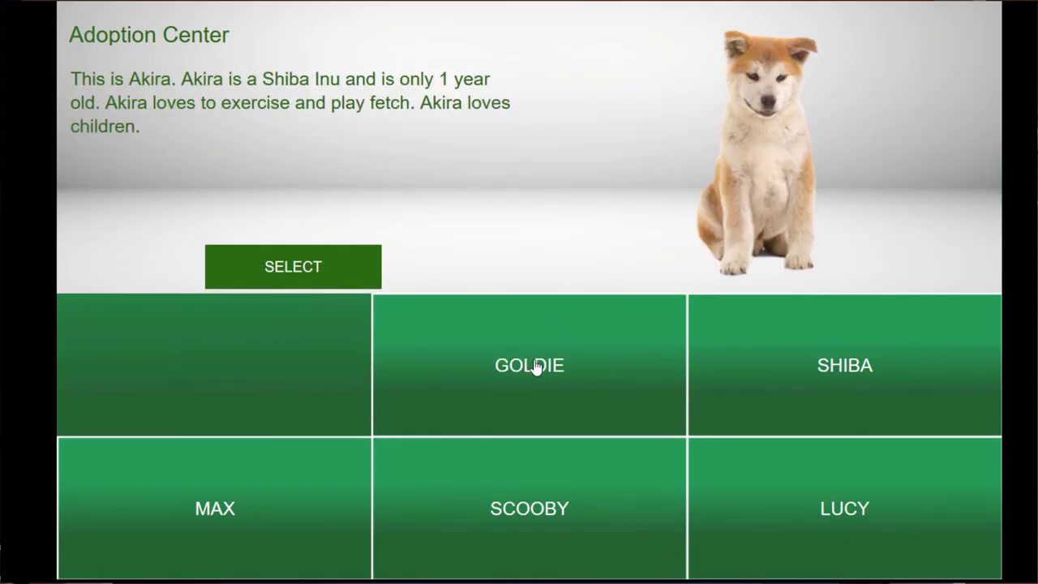
{"action": "left_click_drag", "start_coordinate": [510, 395], "coordinate": [764, 163]}
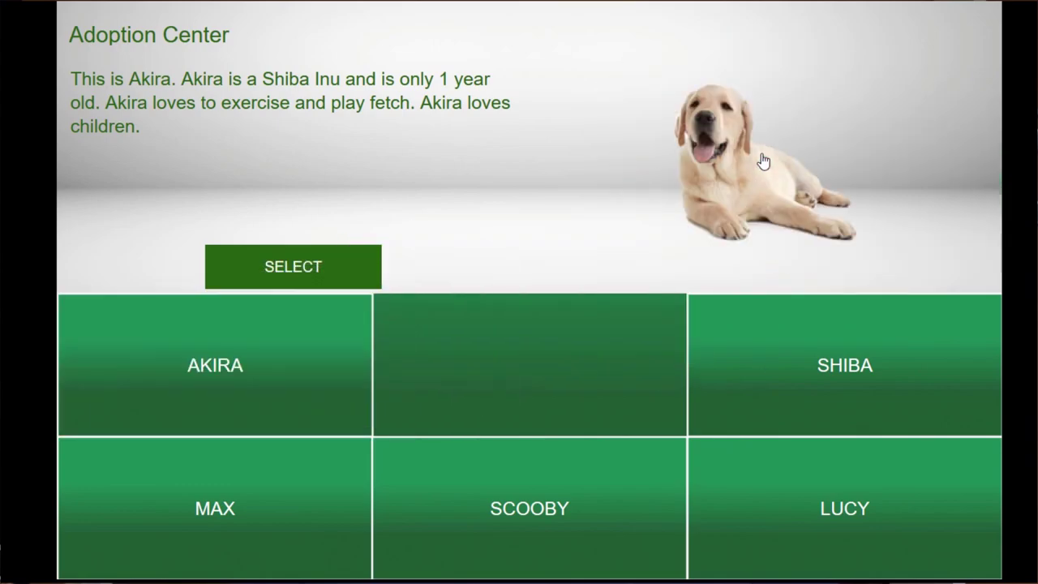
{"action": "left_click_drag", "start_coordinate": [851, 366], "coordinate": [833, 166]}
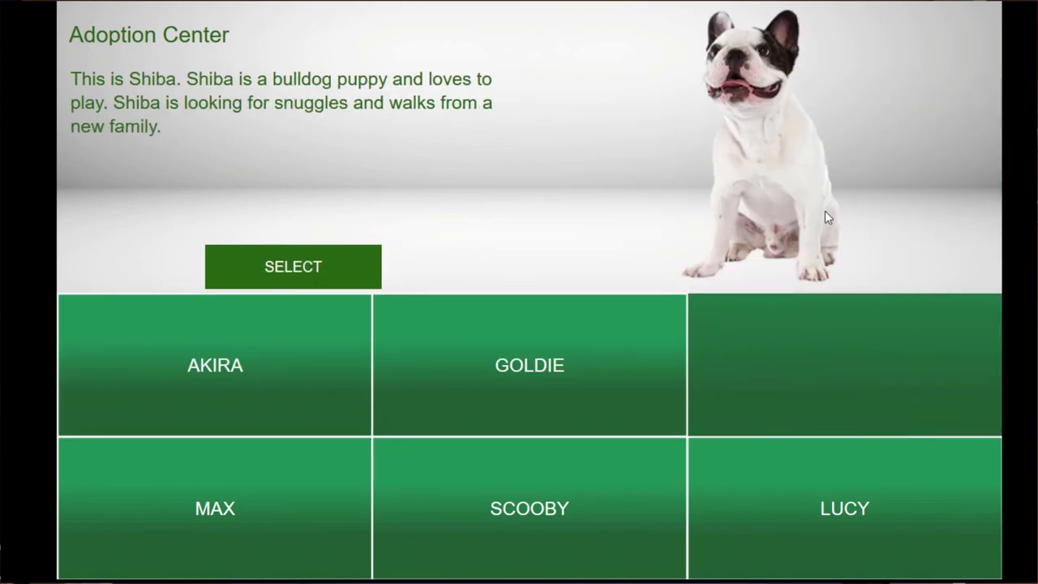
{"action": "left_click_drag", "start_coordinate": [848, 514], "coordinate": [823, 132]}
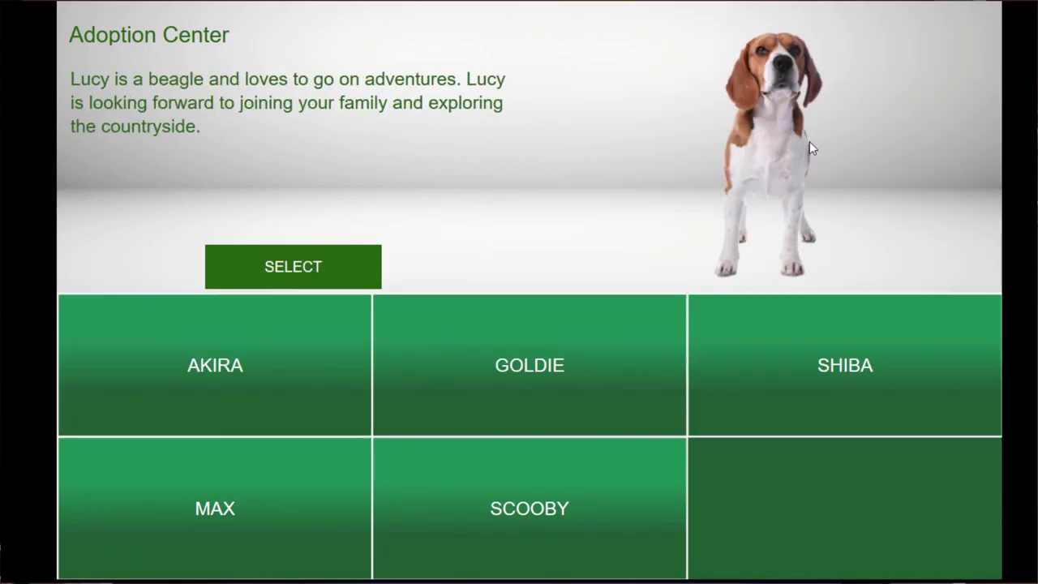
{"action": "left_click_drag", "start_coordinate": [507, 528], "coordinate": [784, 139]}
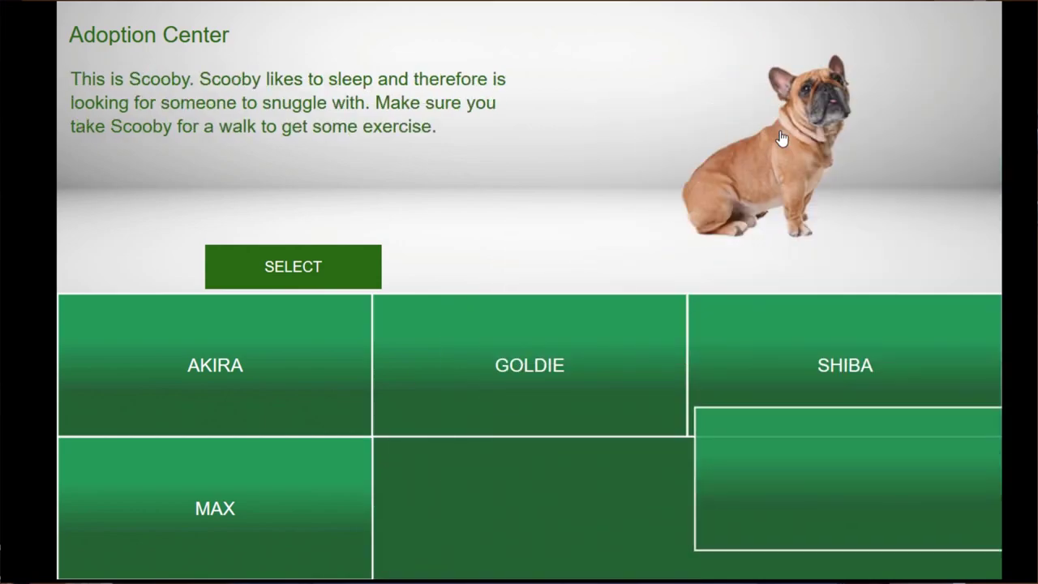
{"action": "left_click_drag", "start_coordinate": [281, 492], "coordinate": [772, 165]}
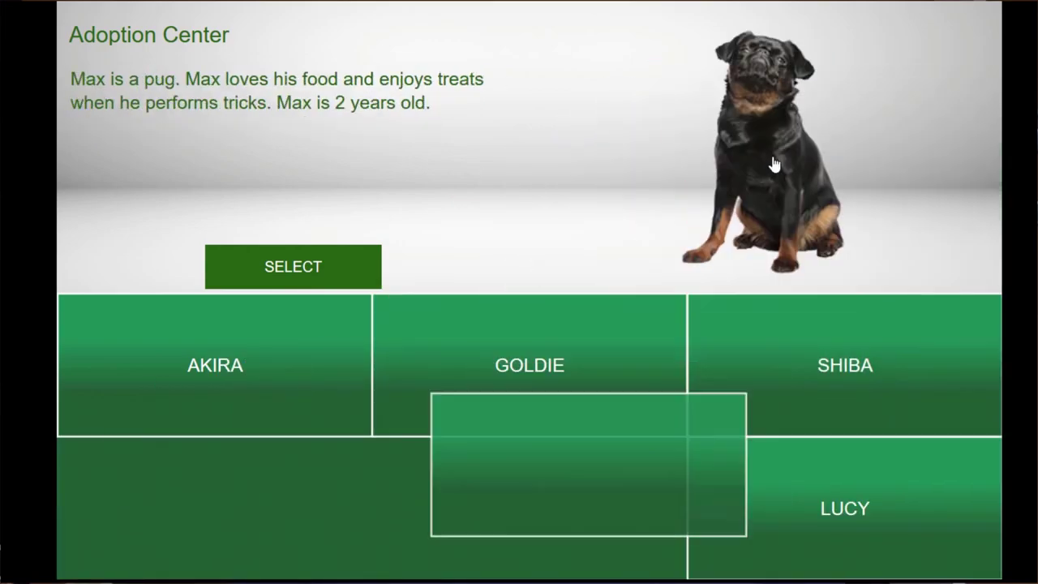
{"action": "left_click_drag", "start_coordinate": [810, 510], "coordinate": [790, 163]}
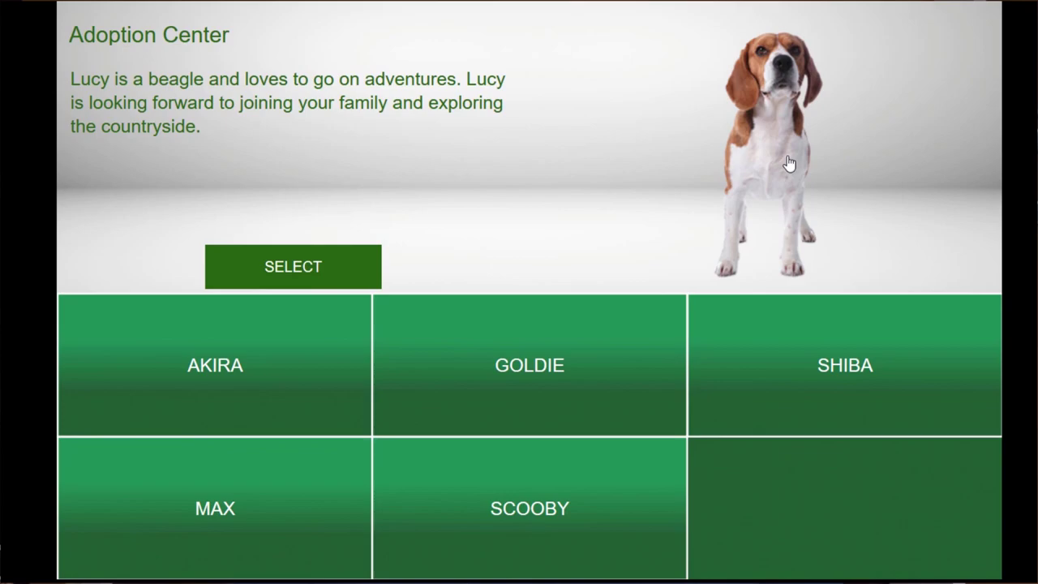
{"action": "left_click", "coordinate": [301, 268]}
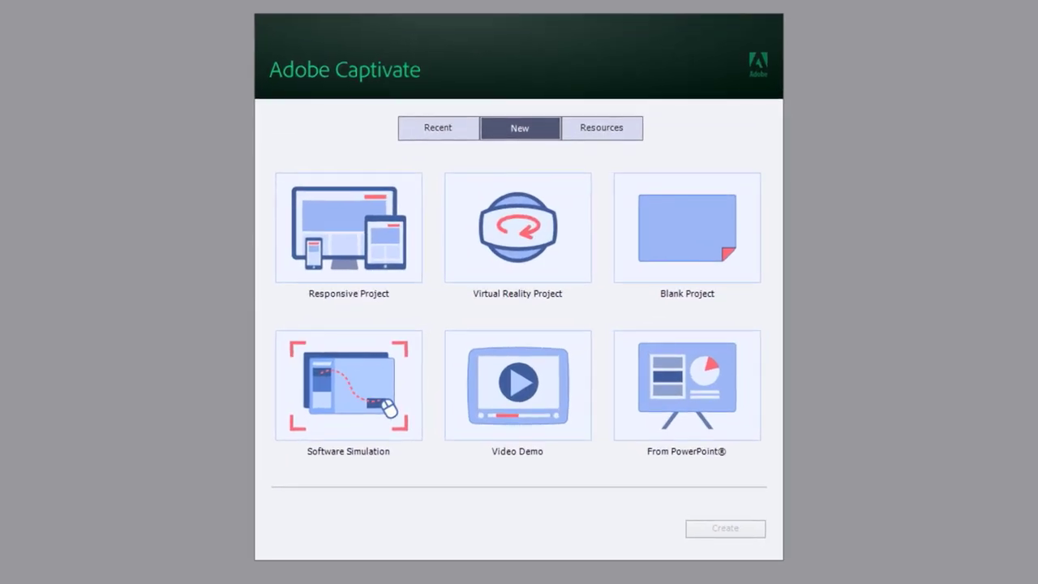
- Create a new responsive project
{"action": "left_click", "coordinate": [346, 202]}
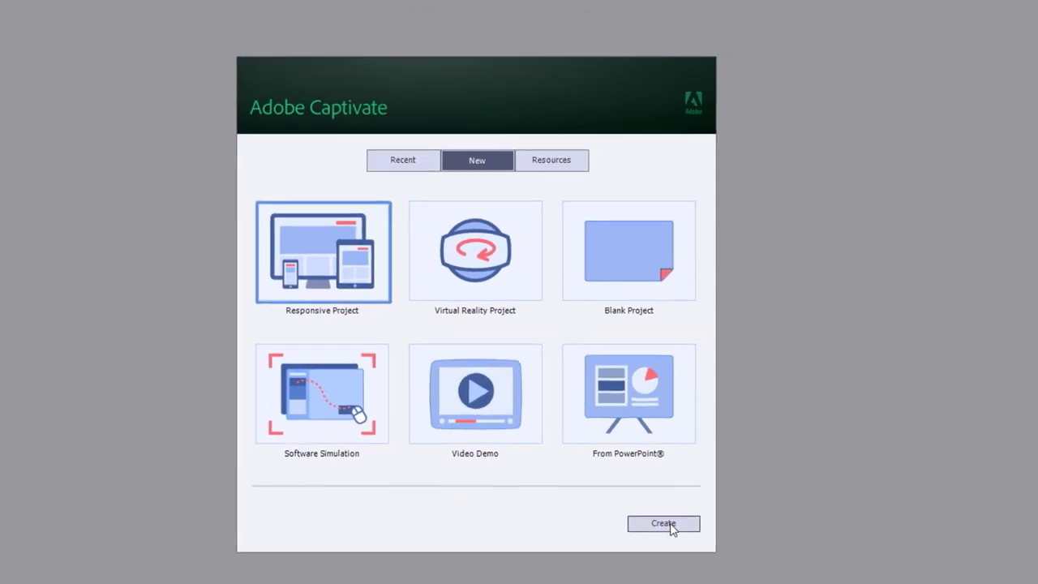
{"action": "left_click", "coordinate": [733, 532]}
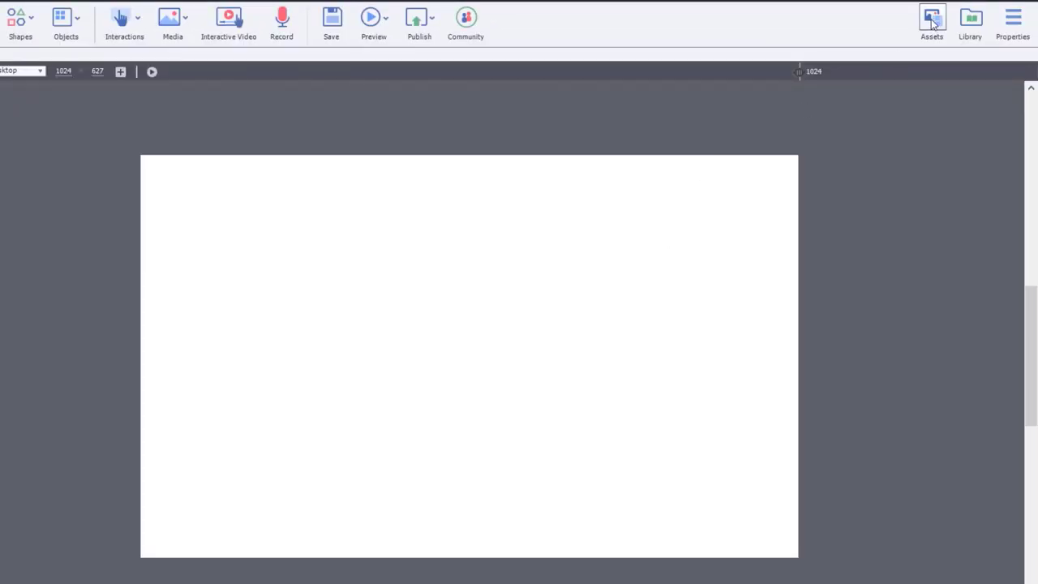
- Search the slide assets for "instruction" and insert the Instructions slide from the Aspire set
{"action": "left_click", "coordinate": [932, 29]}
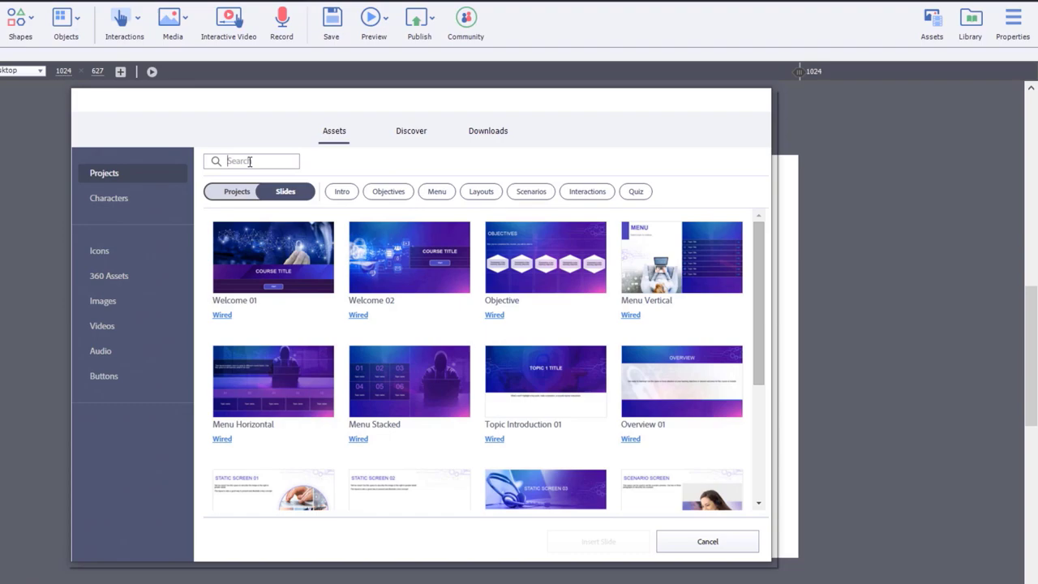
{"action": "left_click", "coordinate": [249, 160]}
{"action": "type", "text": "ins"}
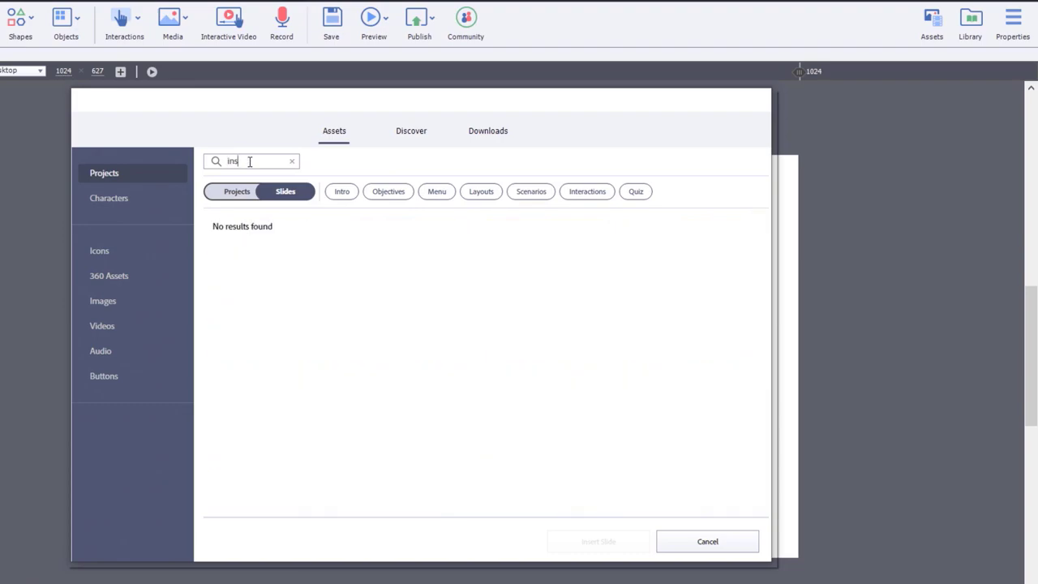
{"action": "type", "text": "truction"}
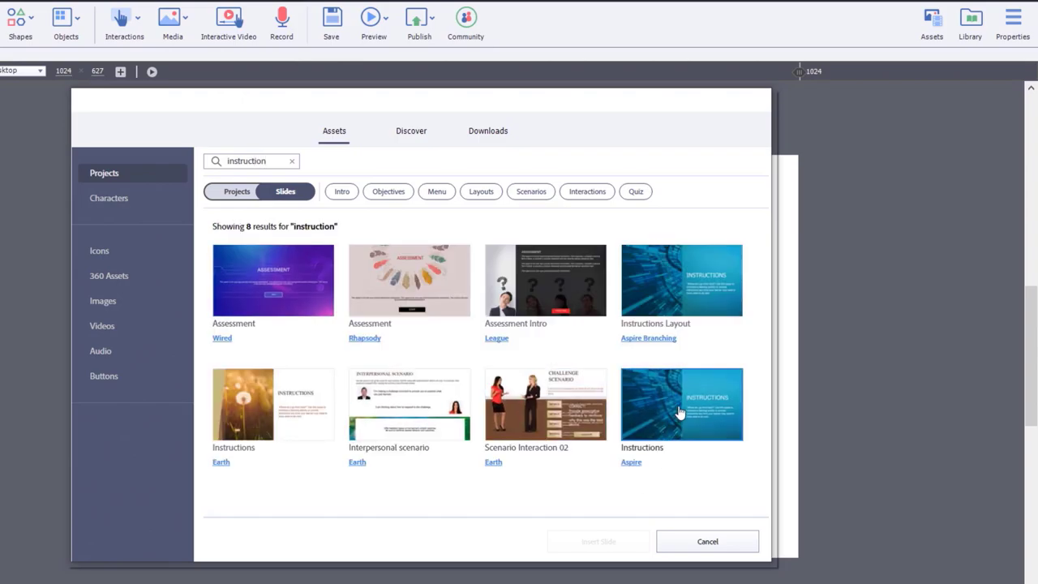
{"action": "left_click", "coordinate": [679, 412]}
{"action": "left_click", "coordinate": [607, 541]}
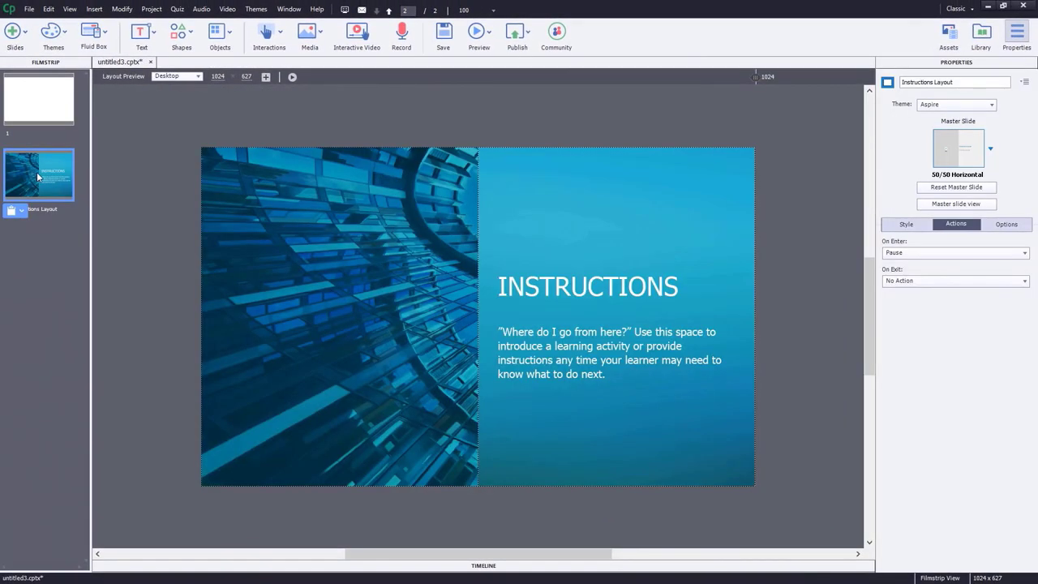
- Duplicate the Instructions Layout slide and delete the blank first slide
{"action": "key", "text": "ctrl+d"}
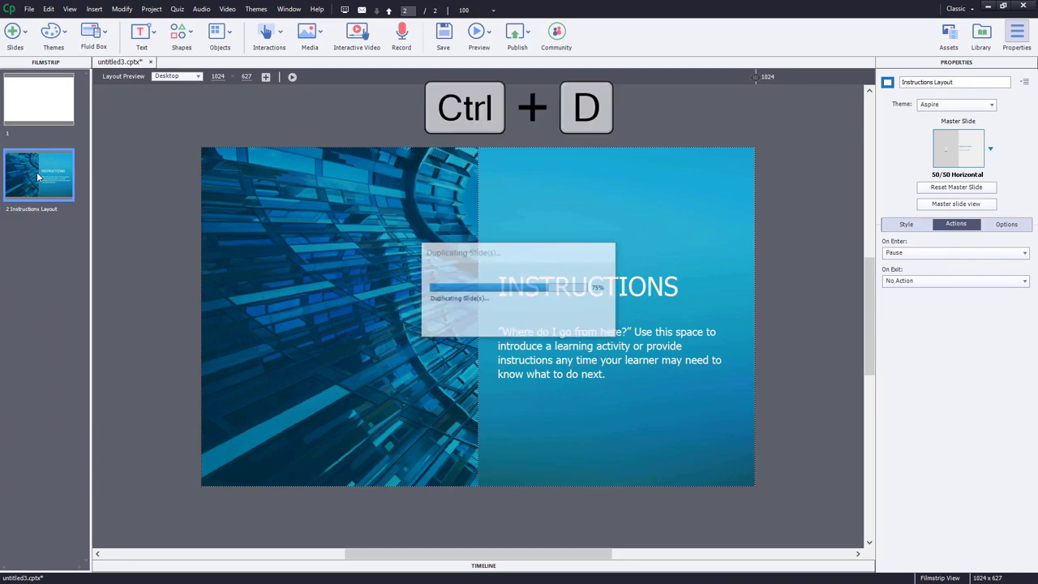
{"action": "left_click", "coordinate": [34, 103]}
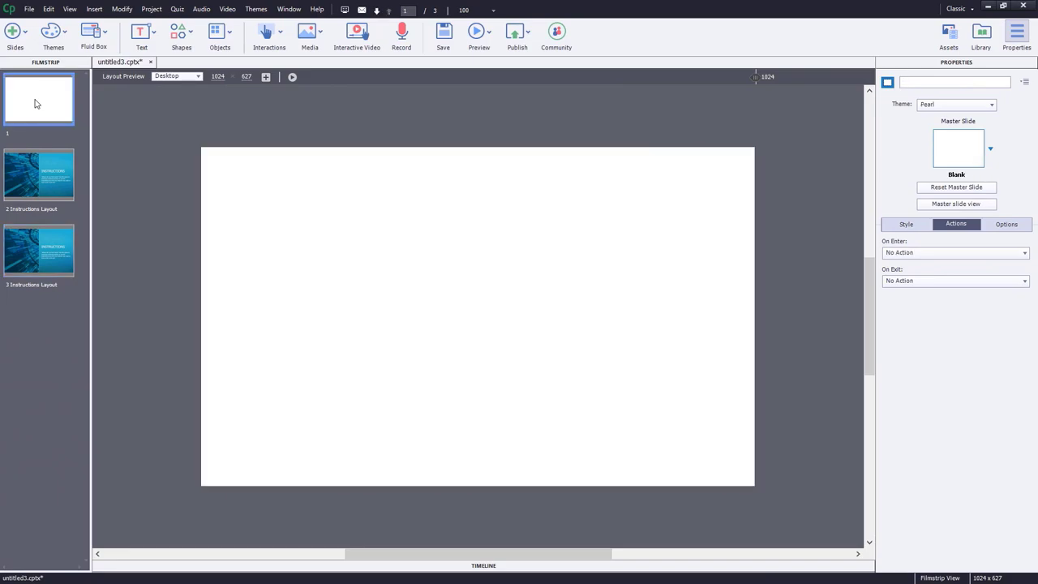
{"action": "key", "text": "Delete"}
{"action": "key", "text": "Return"}
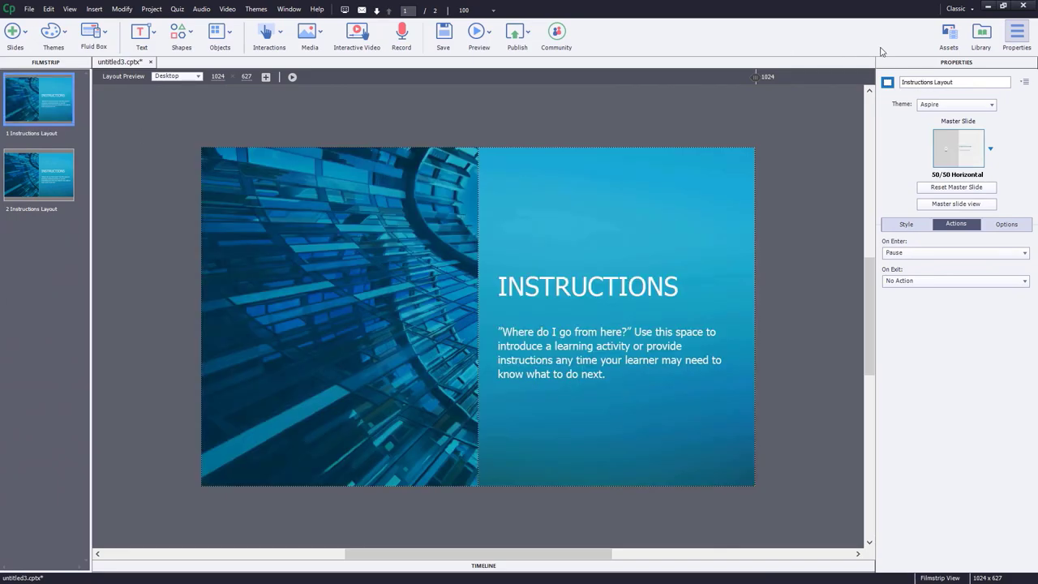
- Search the slide assets for "icon" and insert the Icon click and learn slide from the League set after the first slide
{"action": "left_click", "coordinate": [949, 35]}
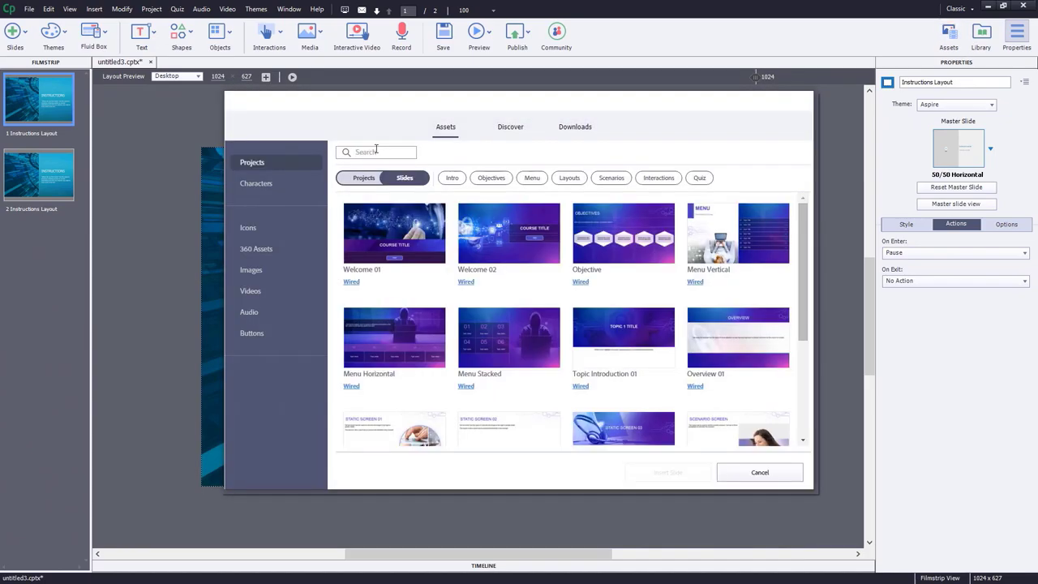
{"action": "left_click", "coordinate": [376, 151]}
{"action": "type", "text": "icon"}
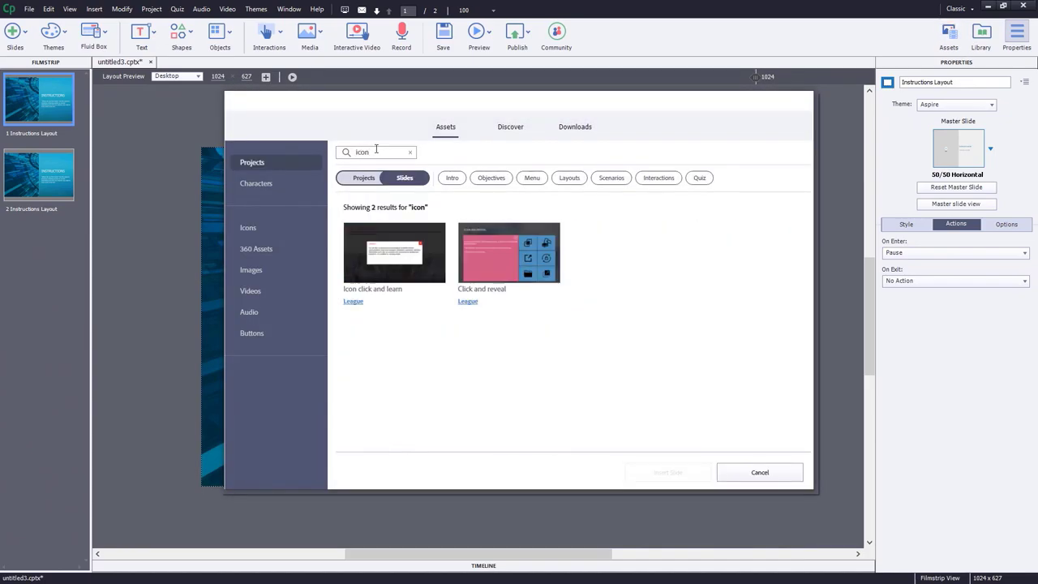
{"action": "left_click", "coordinate": [374, 263]}
{"action": "left_click", "coordinate": [657, 472]}
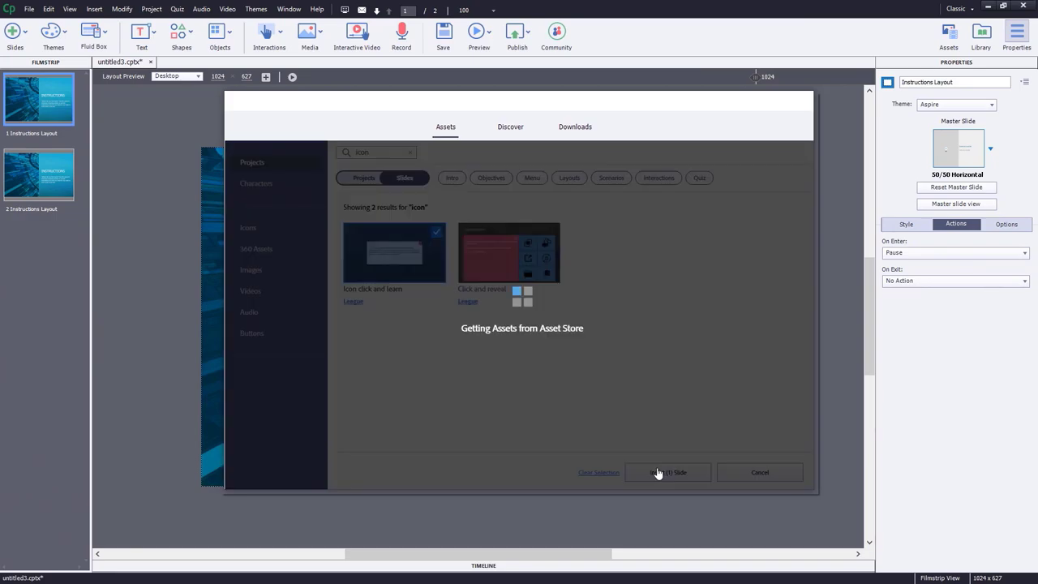
- Search the slide assets for "knowledge" and insert the Knowledge Check slide from the Alliance Responsive set after the Icon click and learn slide
{"action": "left_click", "coordinate": [377, 152]}
{"action": "type", "text": "kno"}
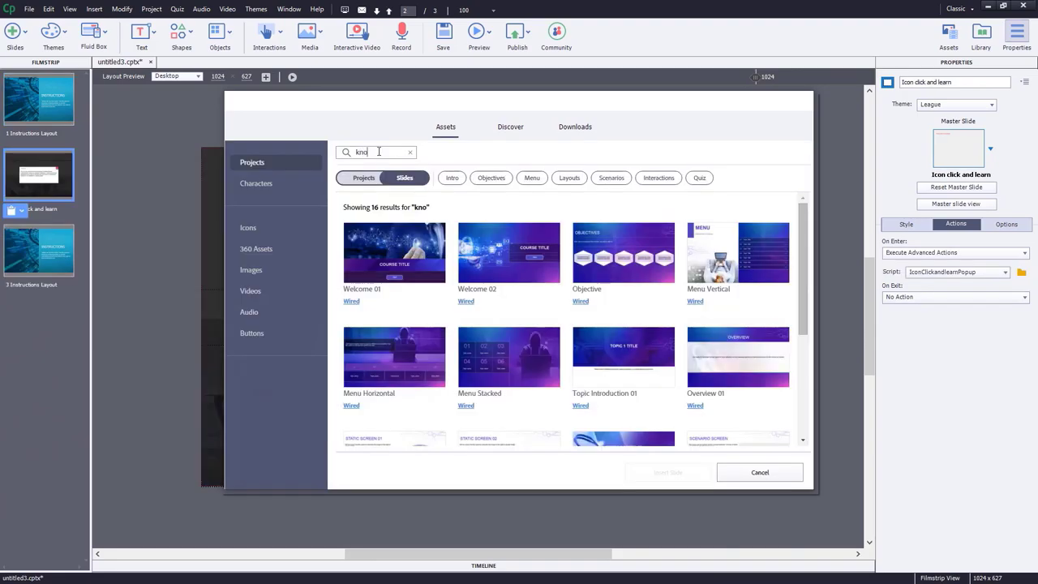
{"action": "type", "text": "wledge"}
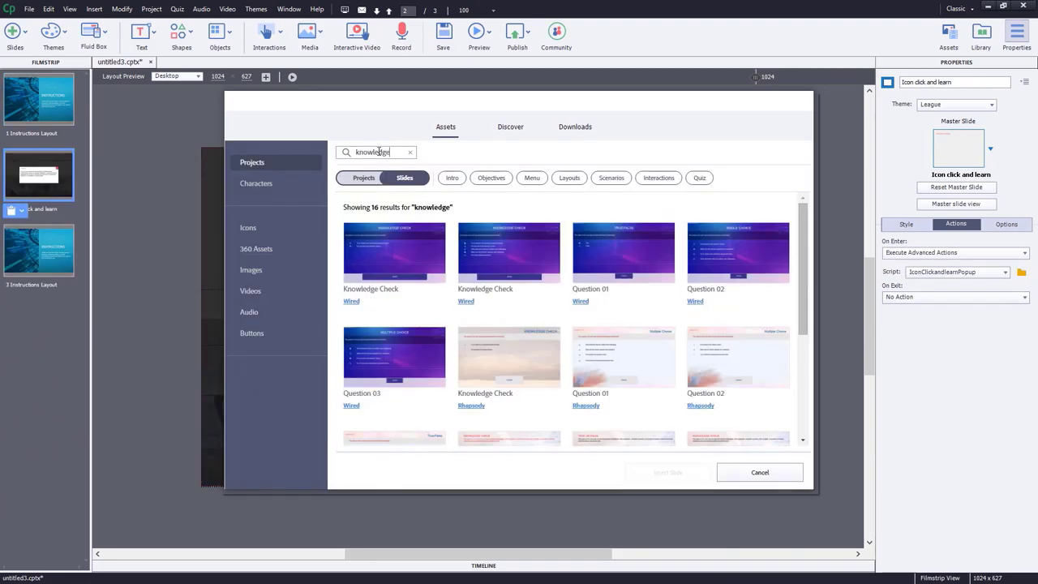
{"action": "scroll", "coordinate": [444, 274], "scroll_direction": "down", "scroll_amount": 1}
{"action": "scroll", "coordinate": [444, 274], "scroll_direction": "down", "scroll_amount": 3}
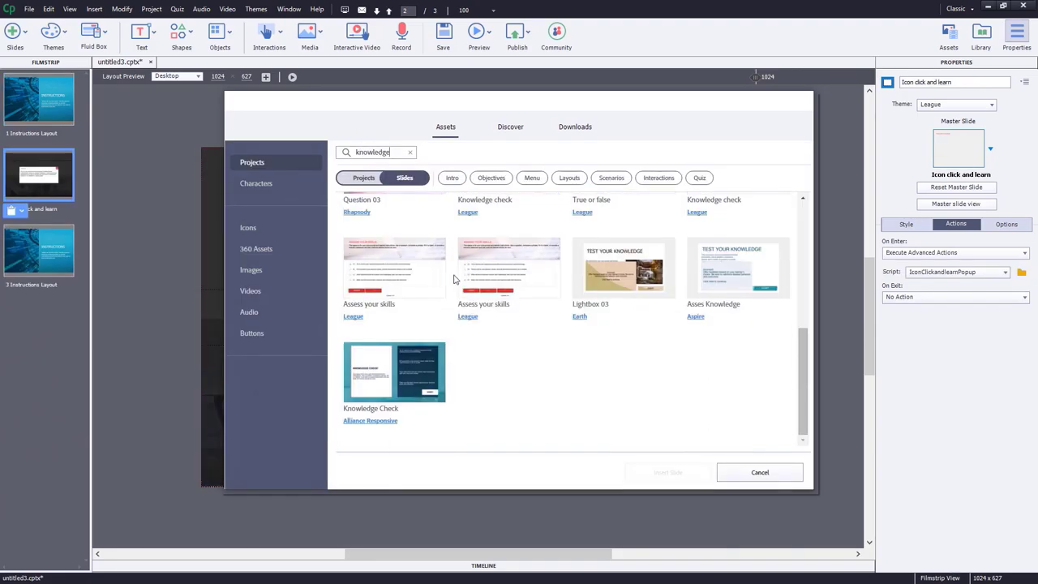
{"action": "left_click", "coordinate": [397, 370]}
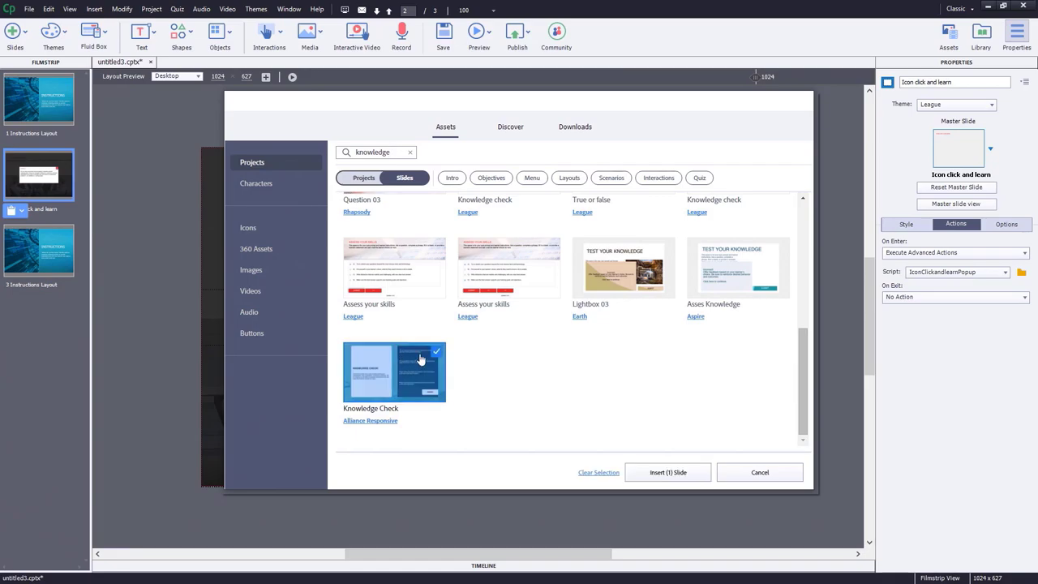
{"action": "left_click", "coordinate": [670, 474]}
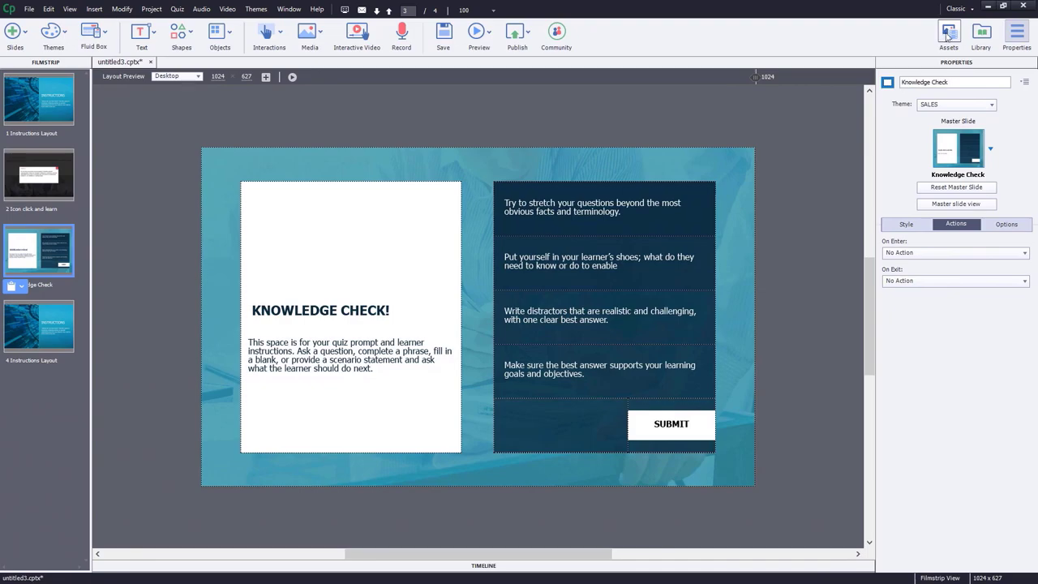
- Search the slide assets for "menu" and insert the Menu slide from the League set after the Knowledge Check slide
{"action": "left_click", "coordinate": [949, 34]}
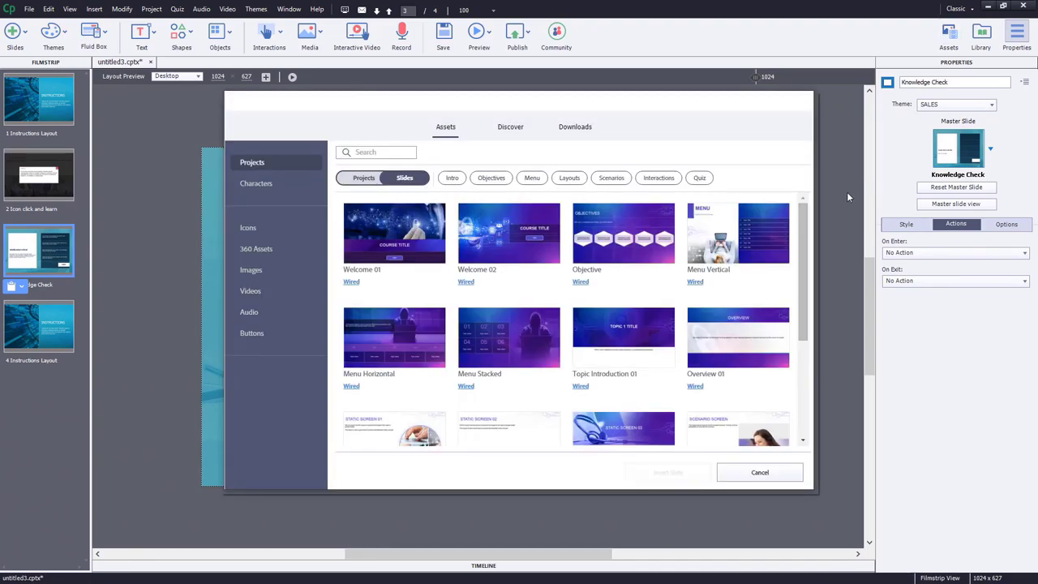
{"action": "left_click", "coordinate": [370, 151]}
{"action": "type", "text": "menu"}
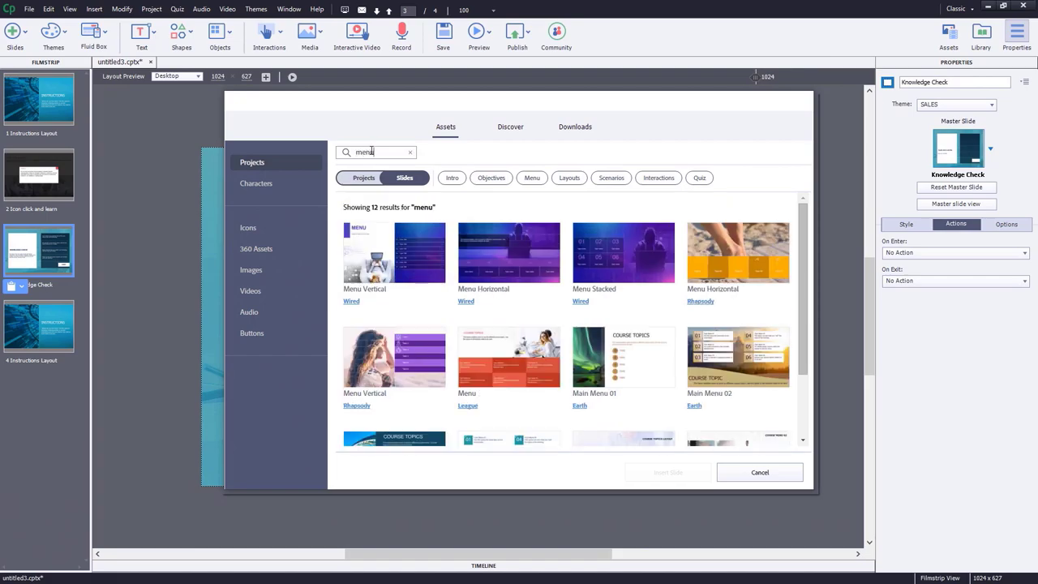
{"action": "left_click", "coordinate": [507, 357]}
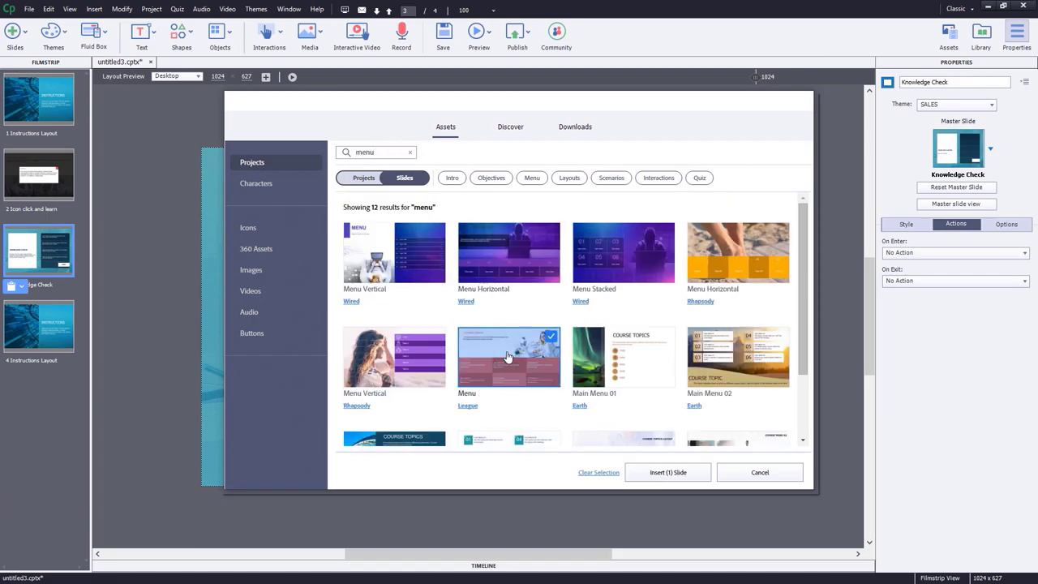
{"action": "left_click", "coordinate": [672, 472]}
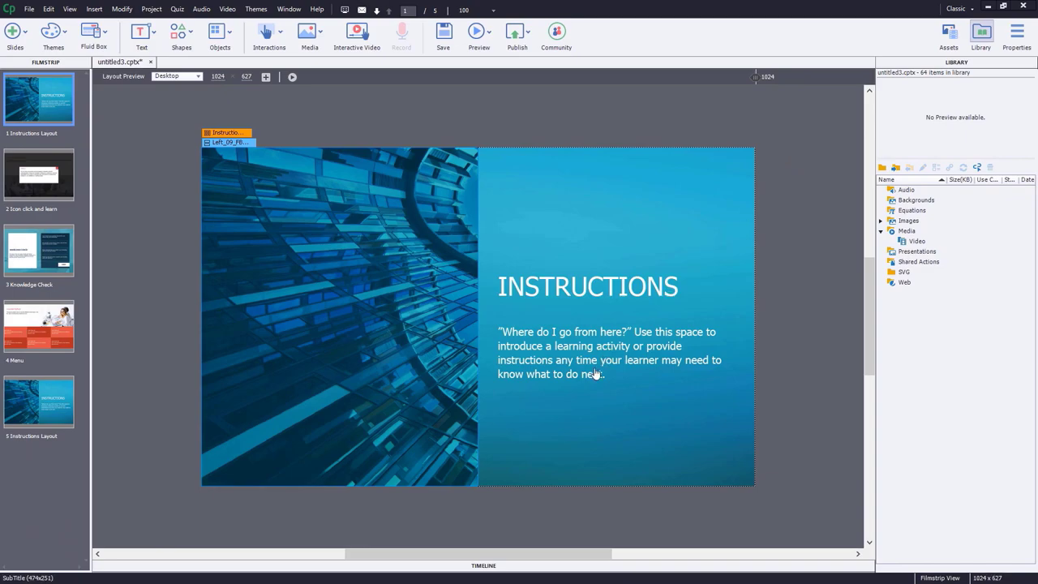
- Replace the first slide's subtitle with the Saving Dogs Animal Shelter text about being ready to care for a new pet and completing the online course
{"action": "left_click", "coordinate": [570, 348]}
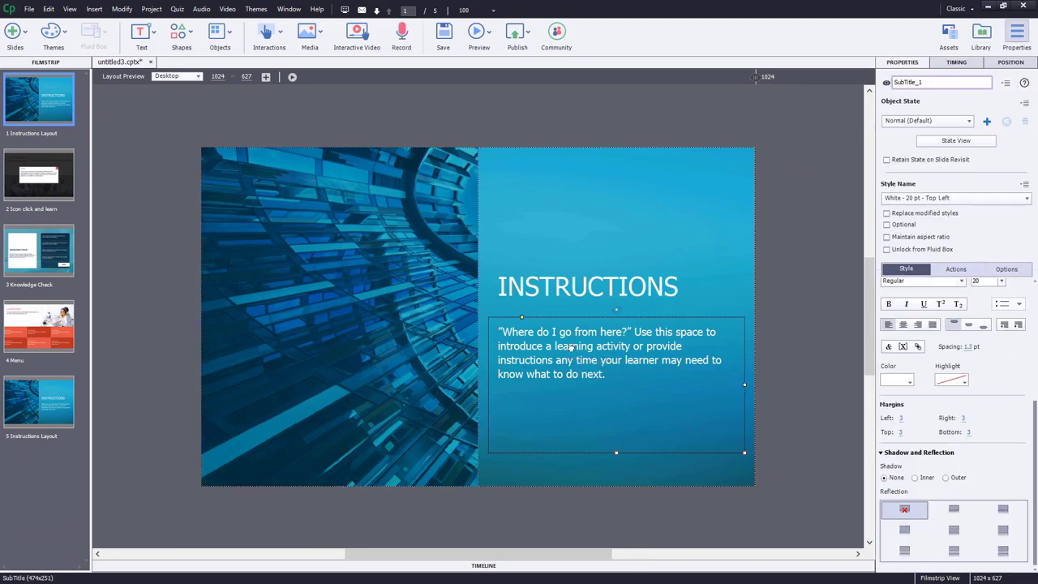
{"action": "double_click", "coordinate": [570, 347]}
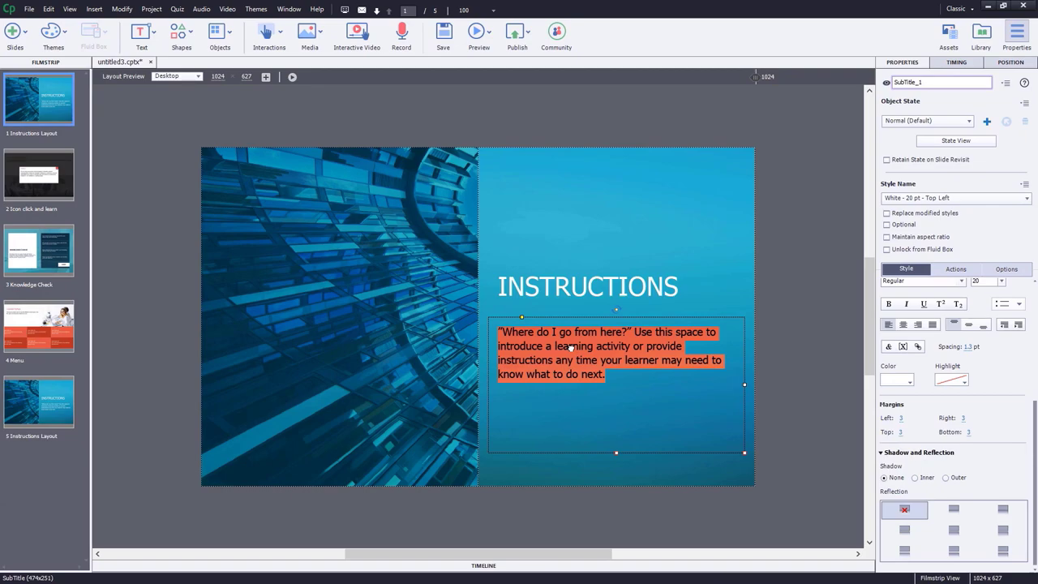
{"action": "type", "text": "At Saving Dogs Animal Shelter, we love dogs. That’s why we want to make sure you’re completely ready for the responsibility of caring for your new pet. Complete this online course to make sure you’re prepared."}
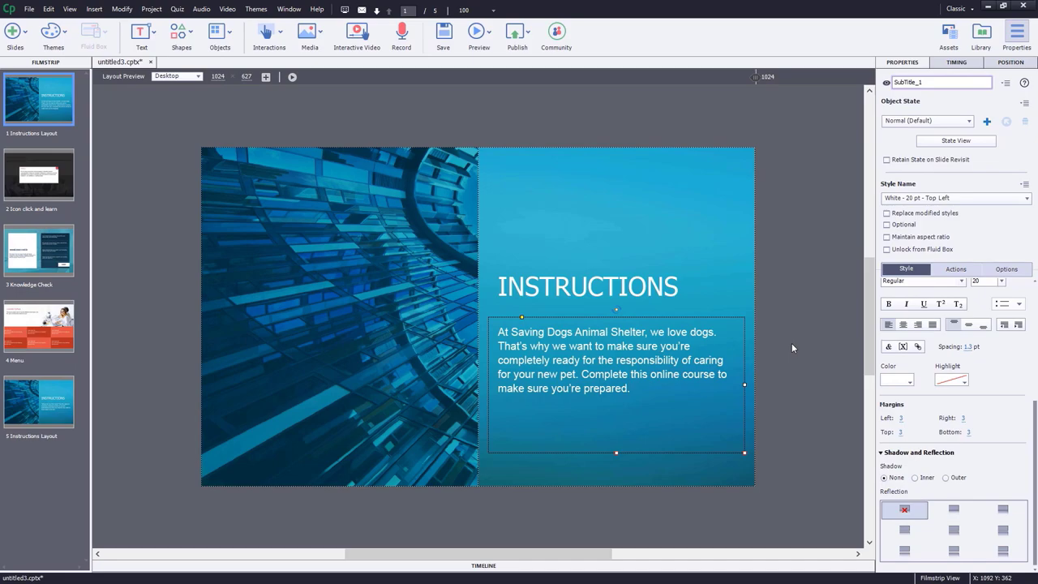
- Delete the INSTRUCTIONS title and its empty title placeholder from the first slide
{"action": "left_click", "coordinate": [666, 287]}
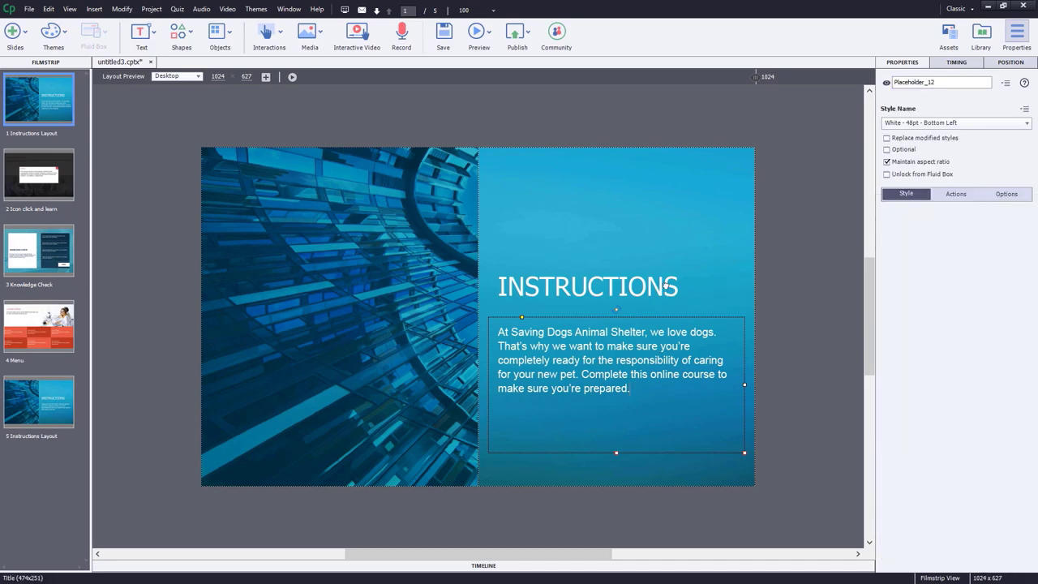
{"action": "left_click", "coordinate": [666, 285]}
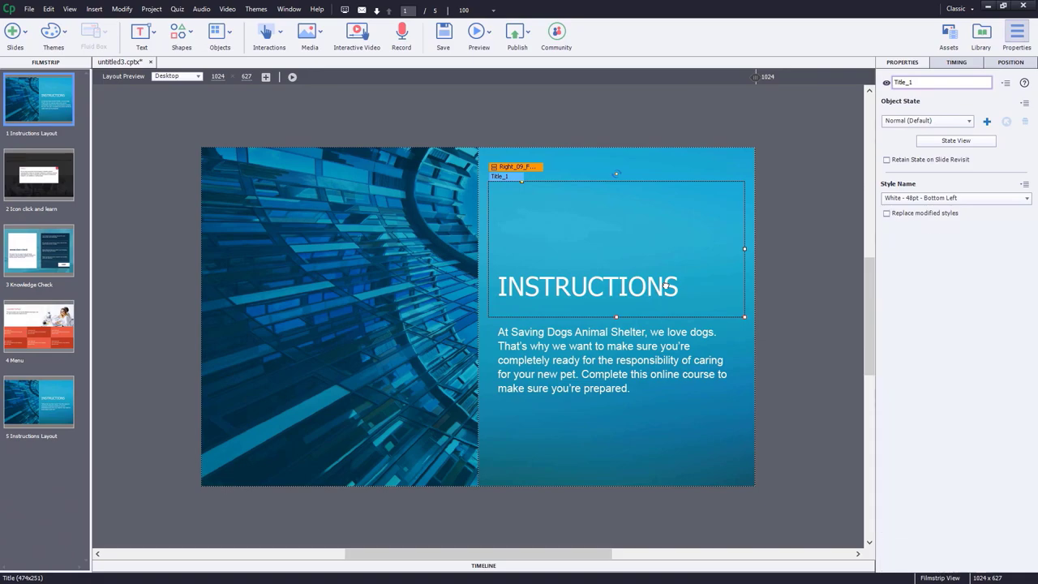
{"action": "key", "text": "Delete"}
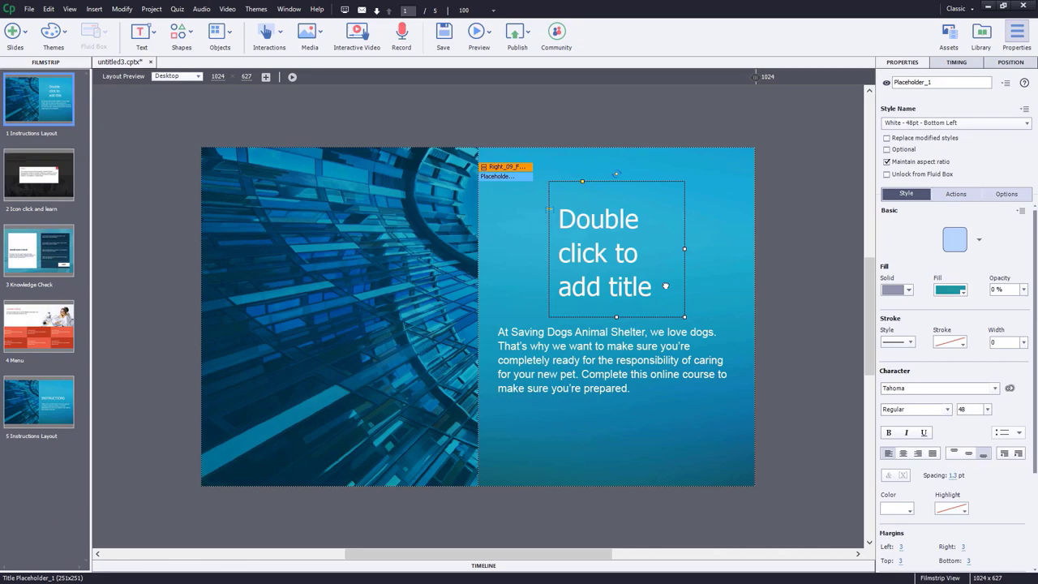
{"action": "key", "text": "Delete"}
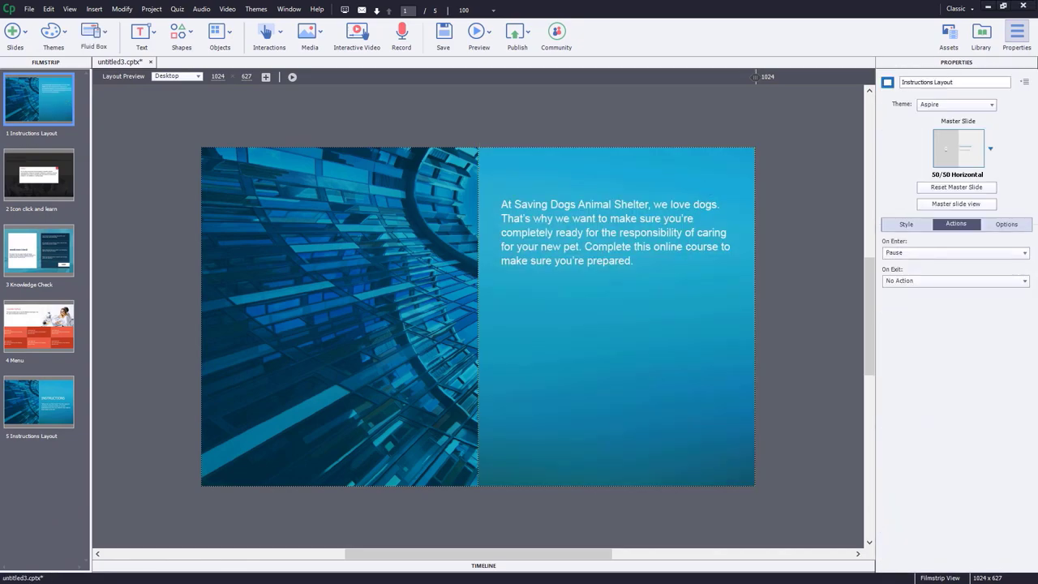
- Add Saving Dogs Logo.svg to the first slide and place it above the text in the fluid box
{"action": "left_click_drag", "start_coordinate": [876, 297], "coordinate": [804, 217]}
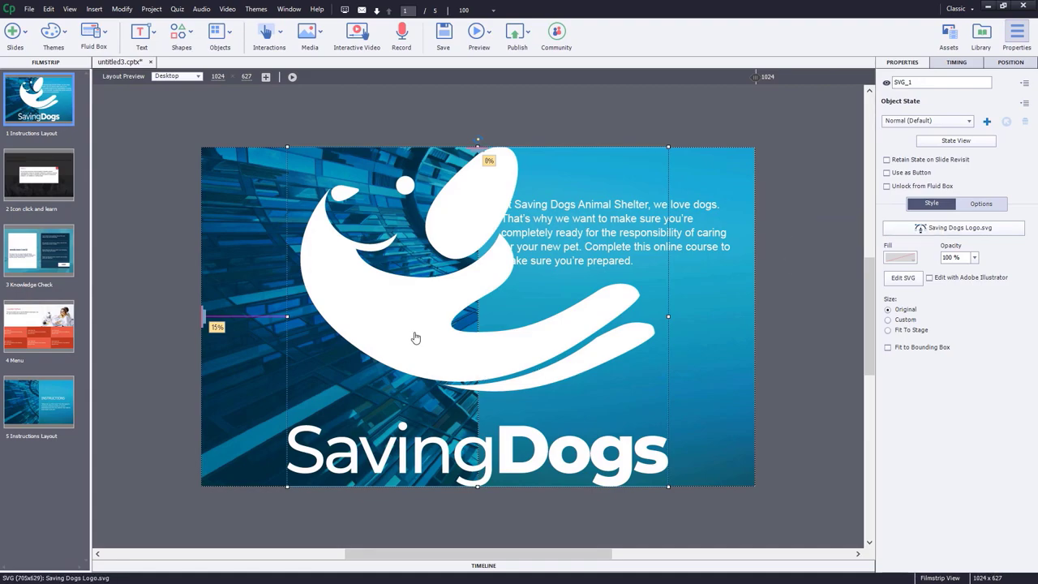
{"action": "left_click_drag", "start_coordinate": [415, 337], "coordinate": [552, 255]}
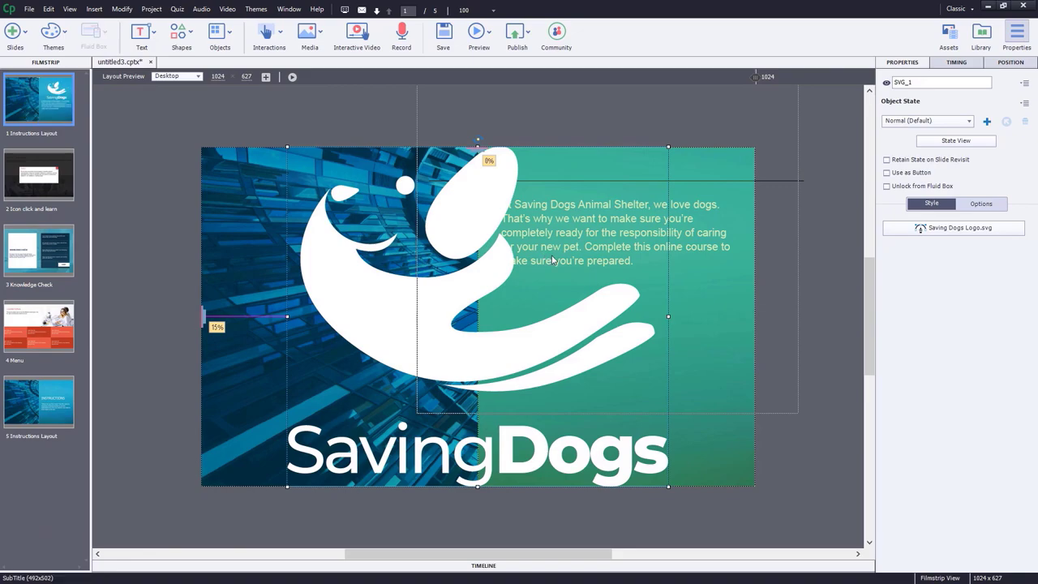
{"action": "left_click", "coordinate": [779, 276]}
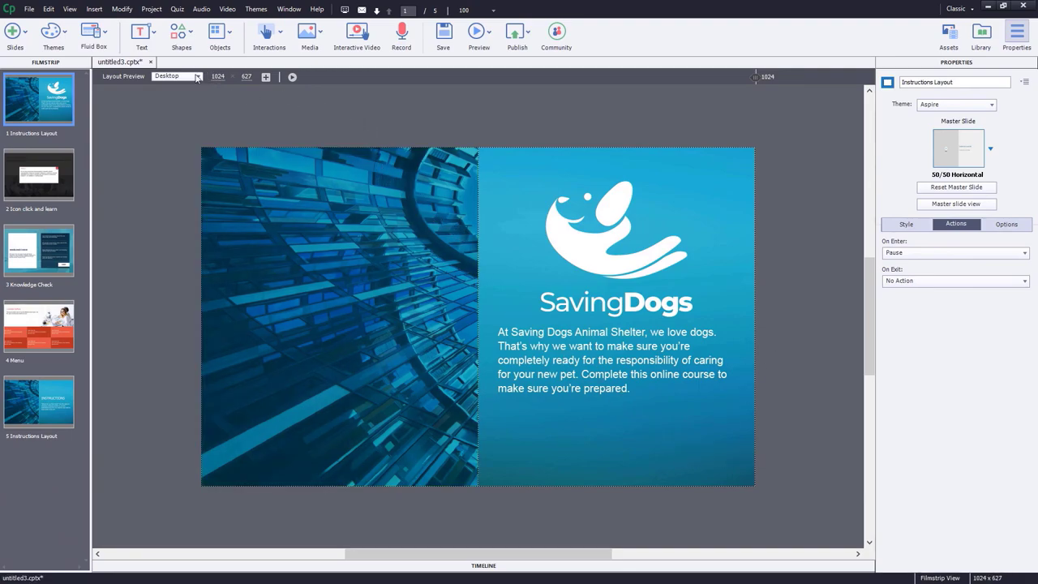
- Draw a rectangle smart shape below the text on the first slide and place it into the text's fluid box
{"action": "left_click", "coordinate": [187, 35]}
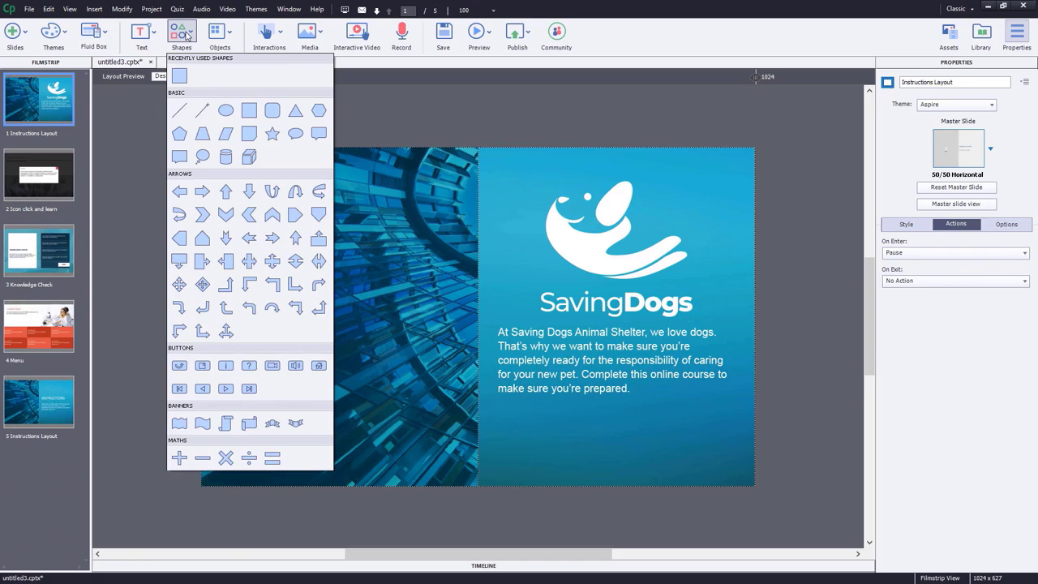
{"action": "left_click", "coordinate": [178, 75]}
{"action": "left_click_drag", "start_coordinate": [557, 417], "coordinate": [638, 446]}
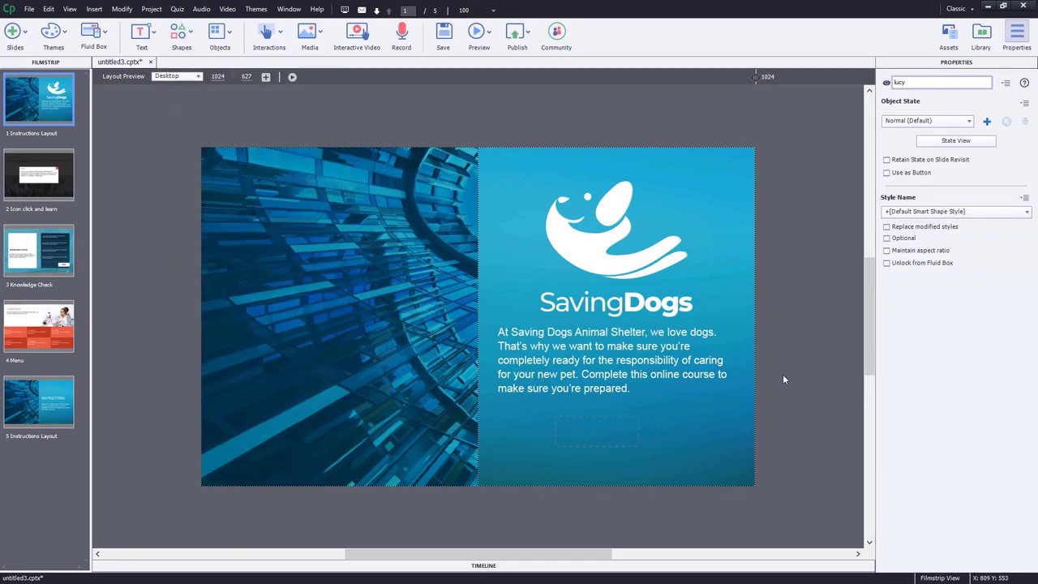
{"action": "left_click_drag", "start_coordinate": [610, 429], "coordinate": [711, 418]}
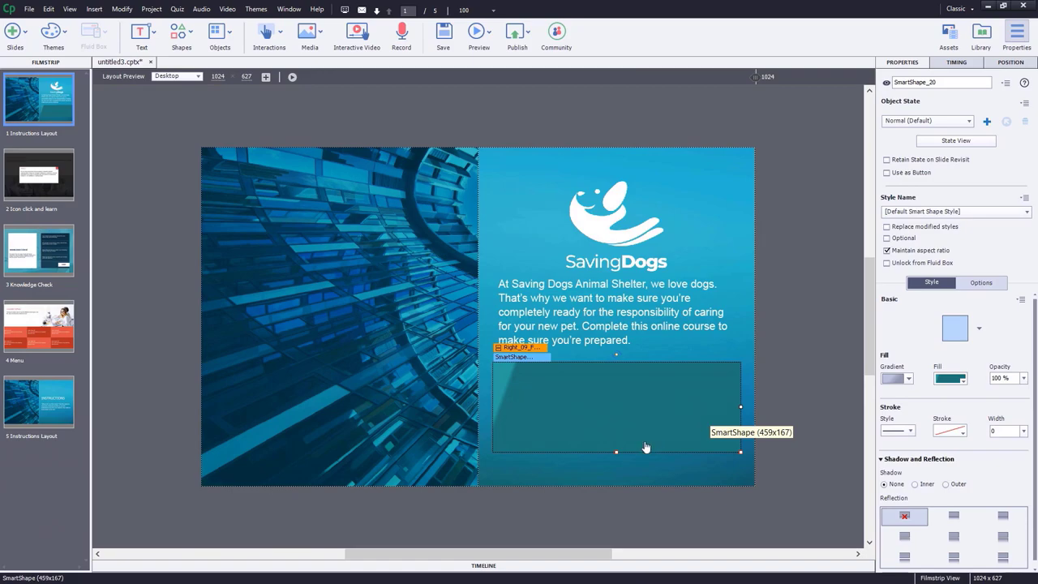
- Turn off the rectangle's aspect ratio lock and use it as a button with a hand cursor and no click sound
{"action": "left_click", "coordinate": [905, 254]}
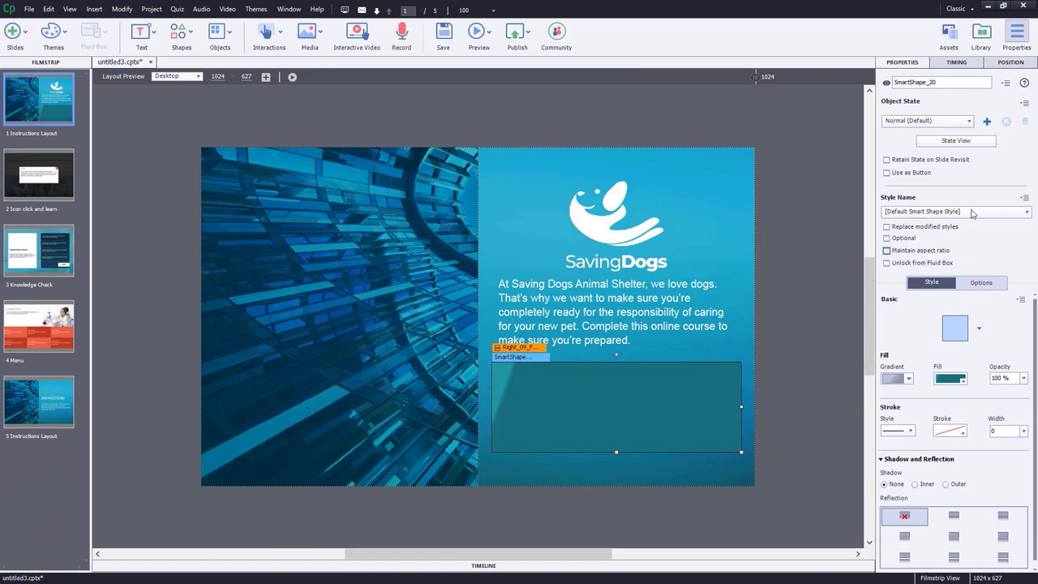
{"action": "left_click", "coordinate": [887, 173]}
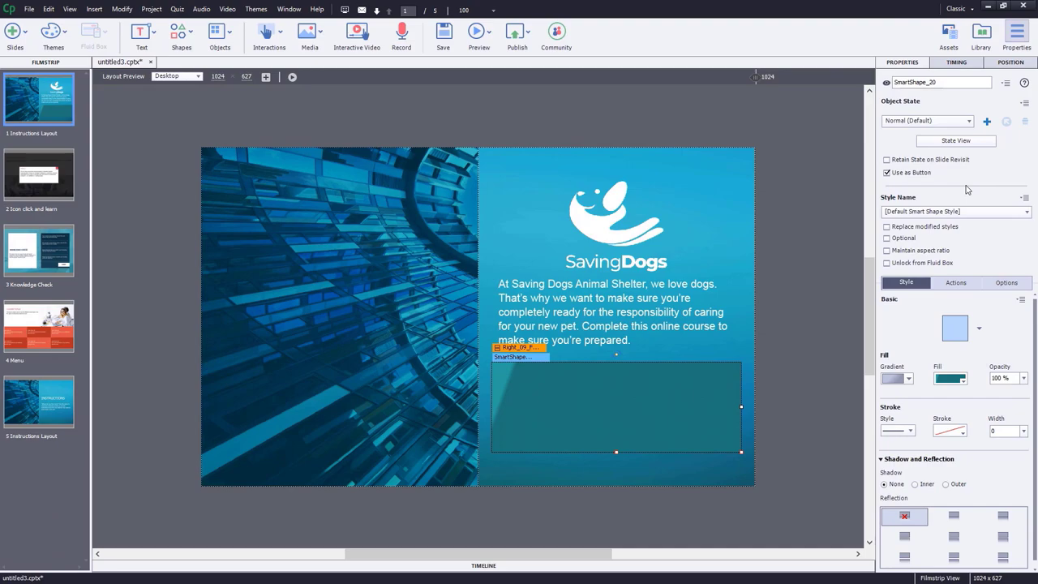
{"action": "left_click", "coordinate": [962, 283]}
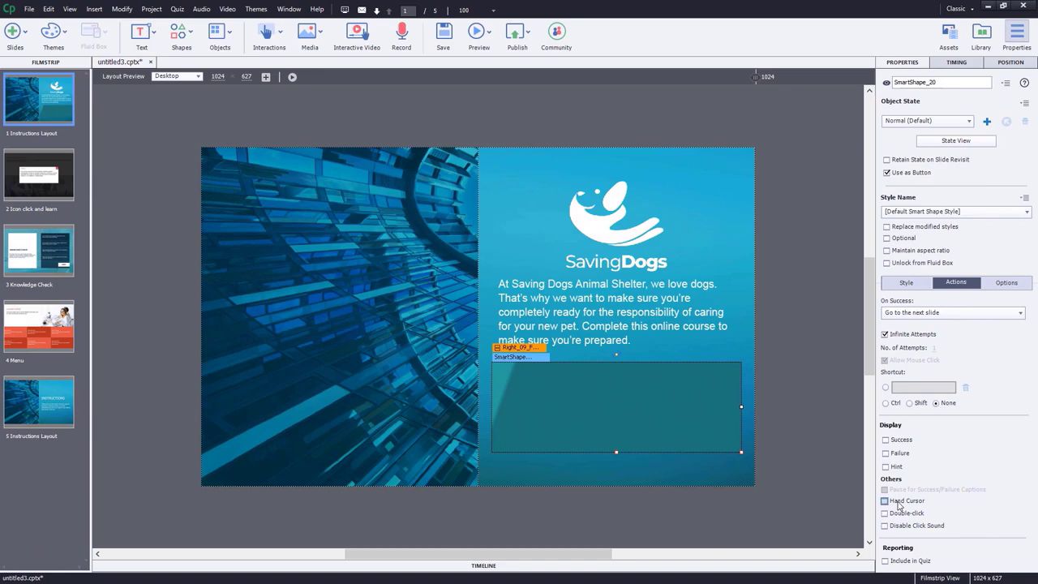
{"action": "left_click", "coordinate": [896, 527]}
- Label the button "Begin" and fill it with the custom green gradient
{"action": "left_click", "coordinate": [654, 411]}
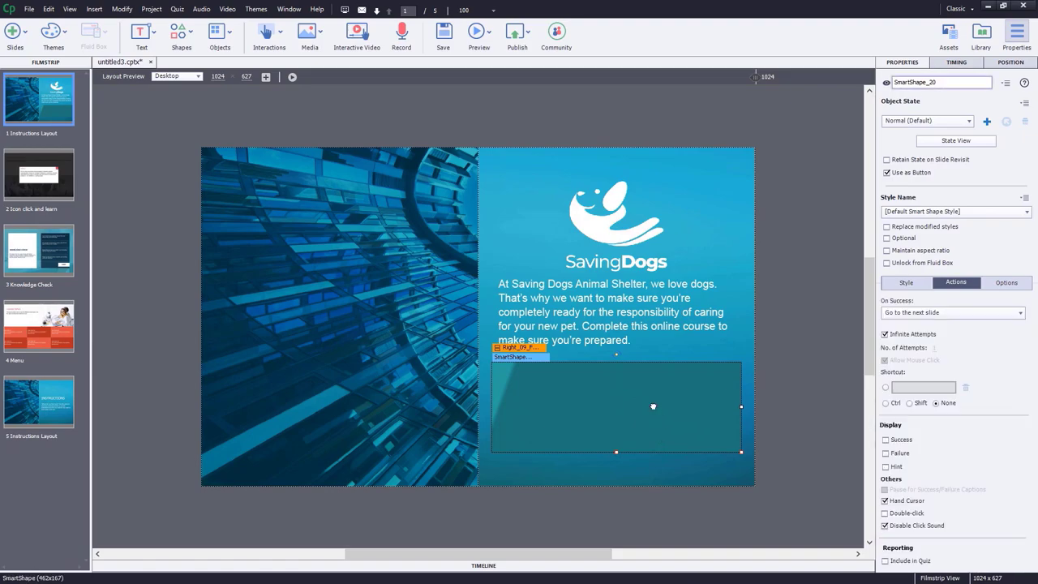
{"action": "left_click", "coordinate": [901, 283]}
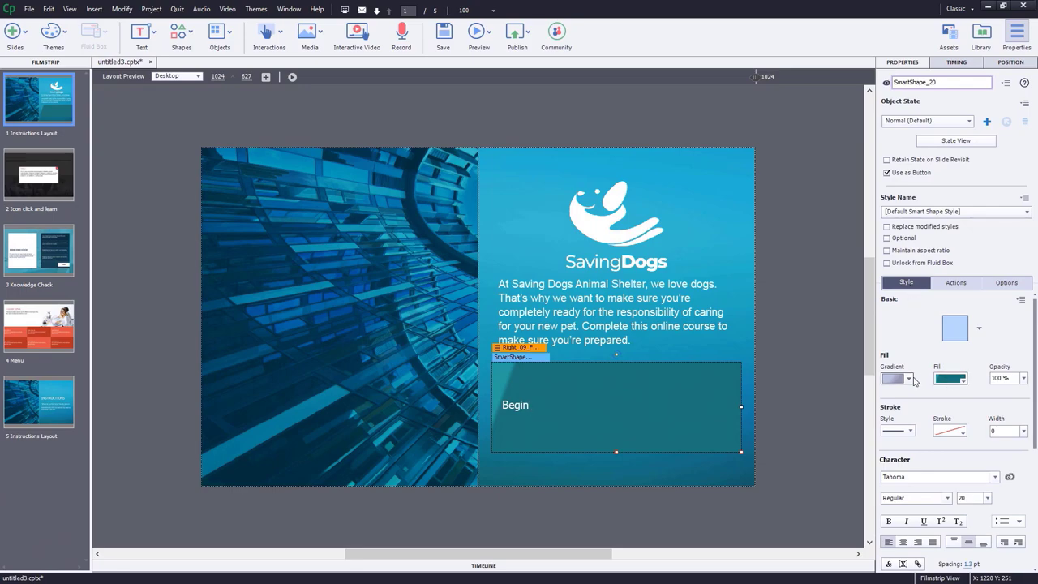
{"action": "left_click", "coordinate": [953, 382]}
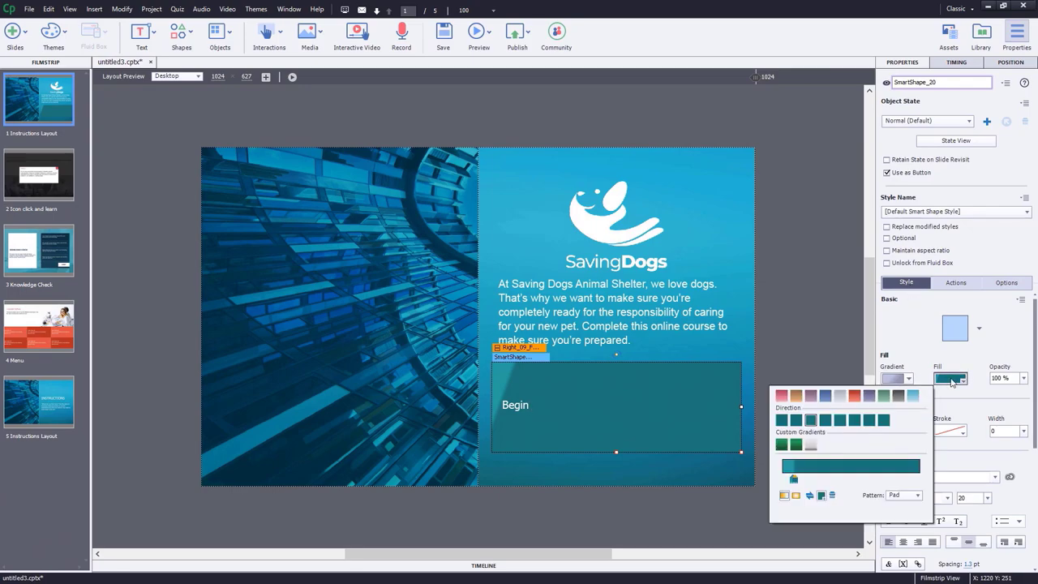
{"action": "left_click", "coordinate": [796, 445]}
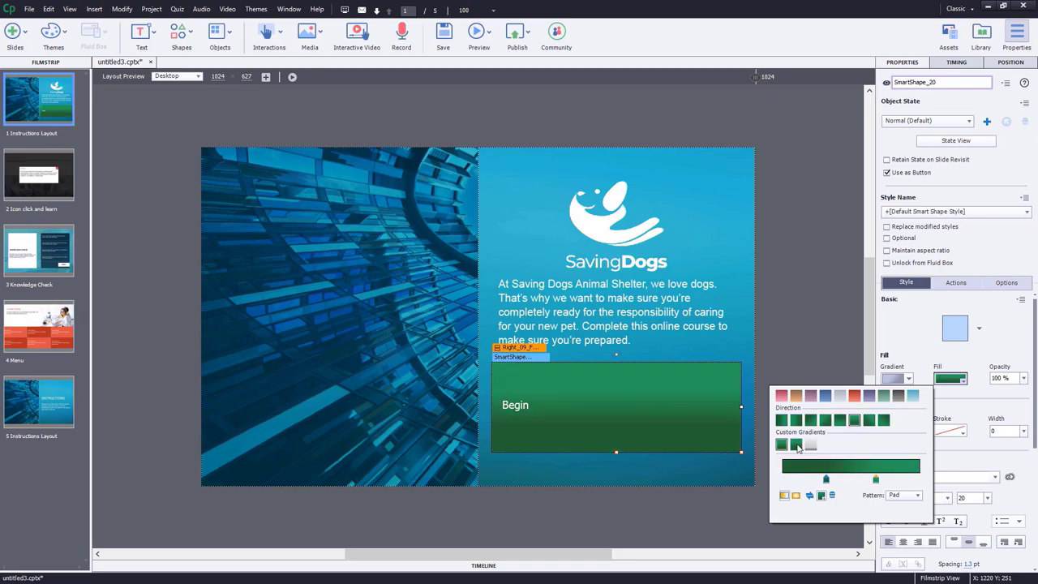
- Give the Begin button a dark green stroke
{"action": "left_click", "coordinate": [963, 429]}
{"action": "left_click", "coordinate": [961, 430]}
{"action": "left_click", "coordinate": [954, 434]}
{"action": "left_click", "coordinate": [954, 435]}
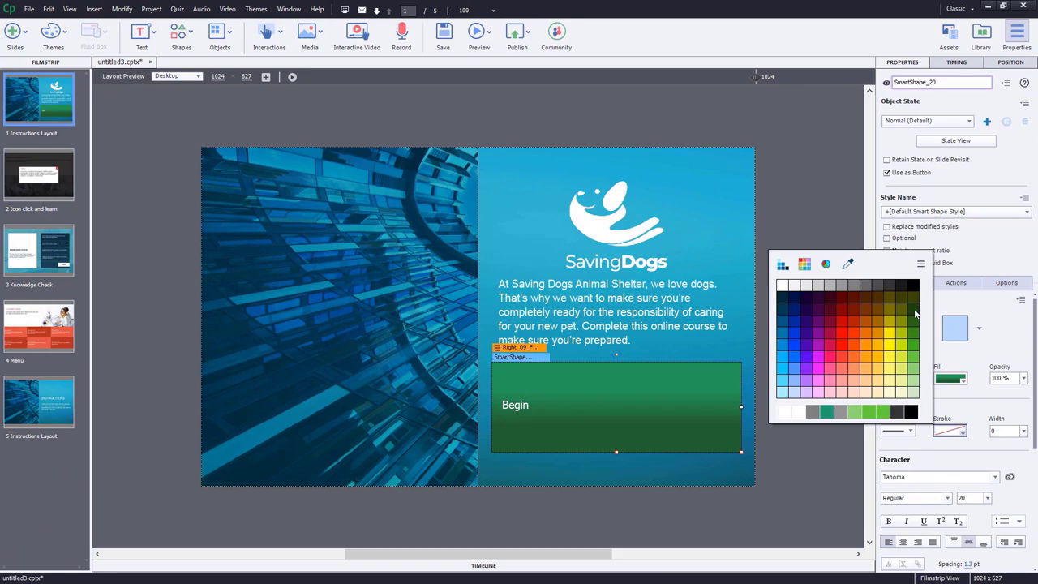
{"action": "left_click", "coordinate": [933, 341]}
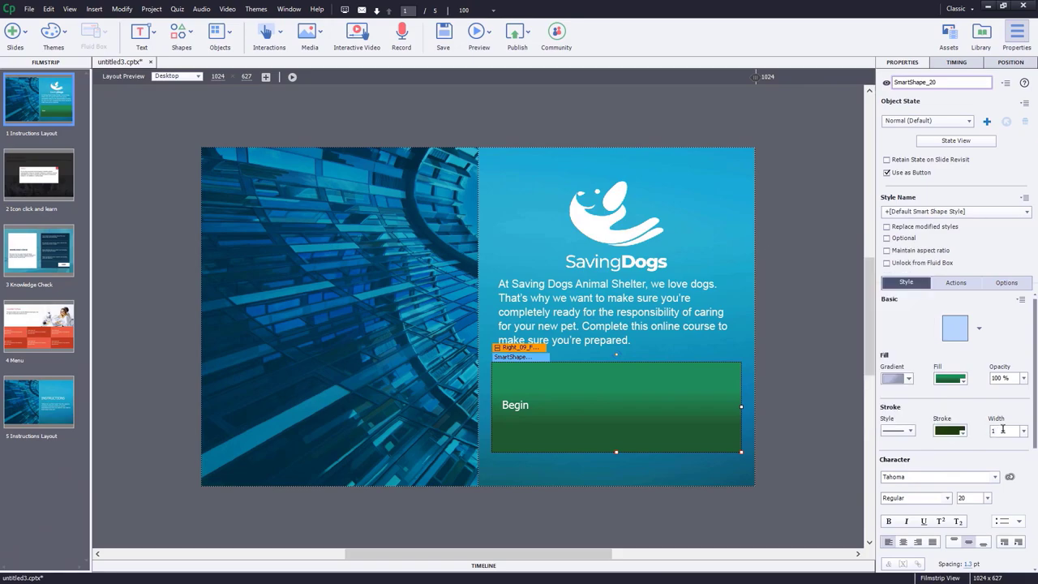
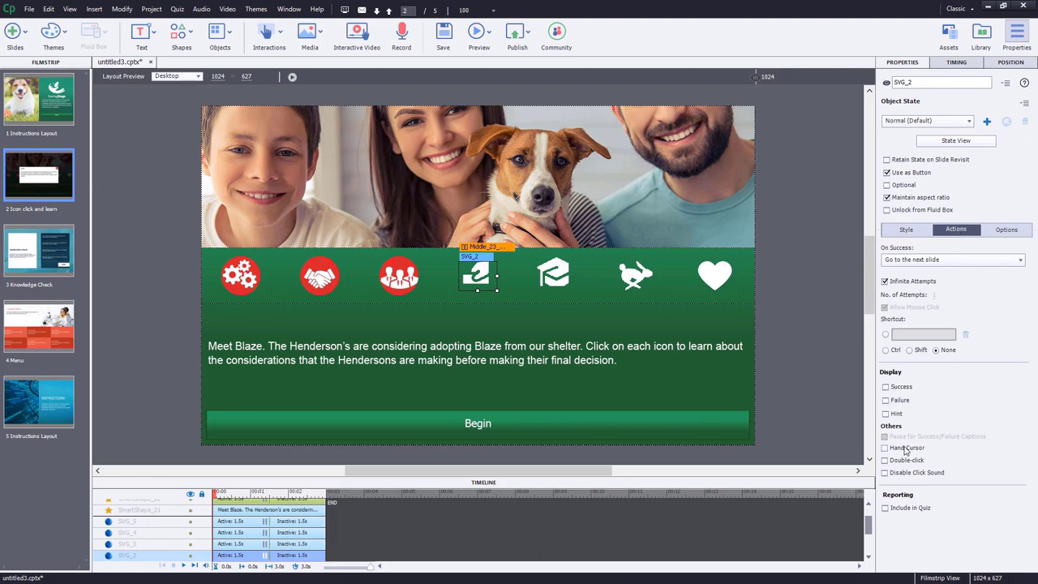
- Enable the hand cursor, disable the click sound and assign the advanced action Iconclickandlearn1_Btn1 to the SVG_2 icon button
{"action": "left_click", "coordinate": [906, 449]}
{"action": "left_click", "coordinate": [910, 473]}
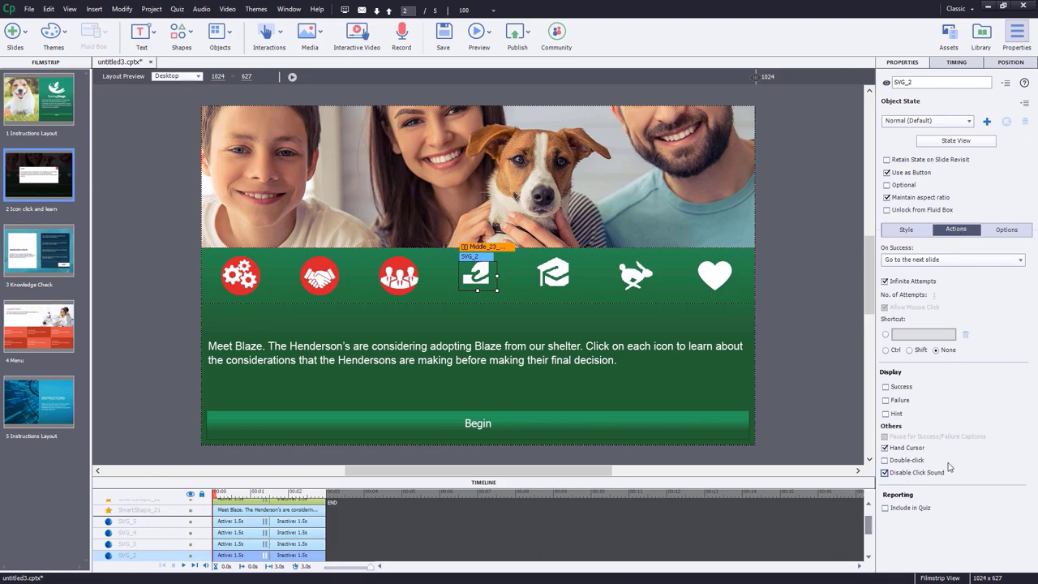
{"action": "left_click", "coordinate": [942, 260]}
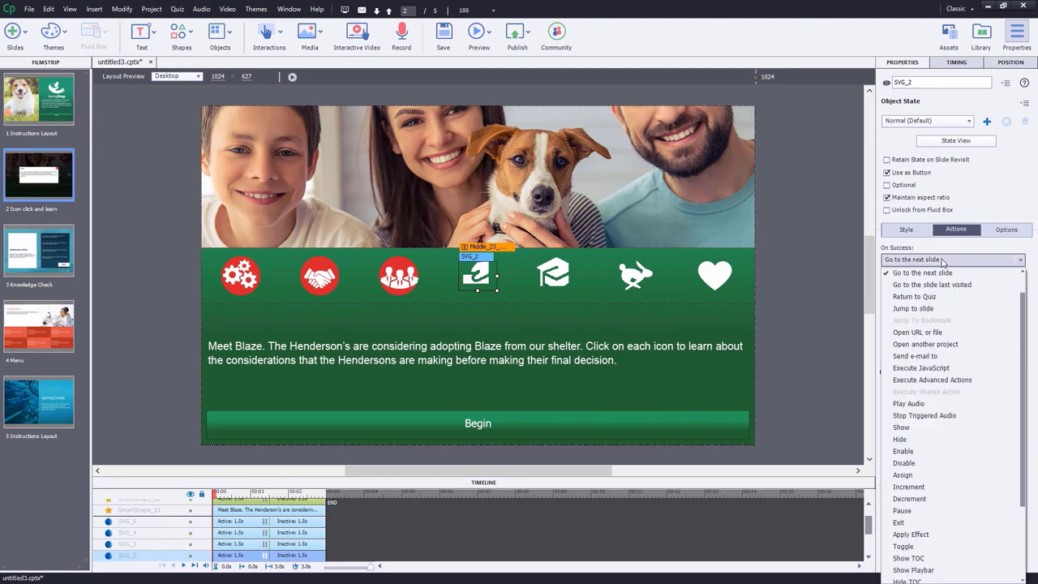
{"action": "left_click", "coordinate": [949, 380]}
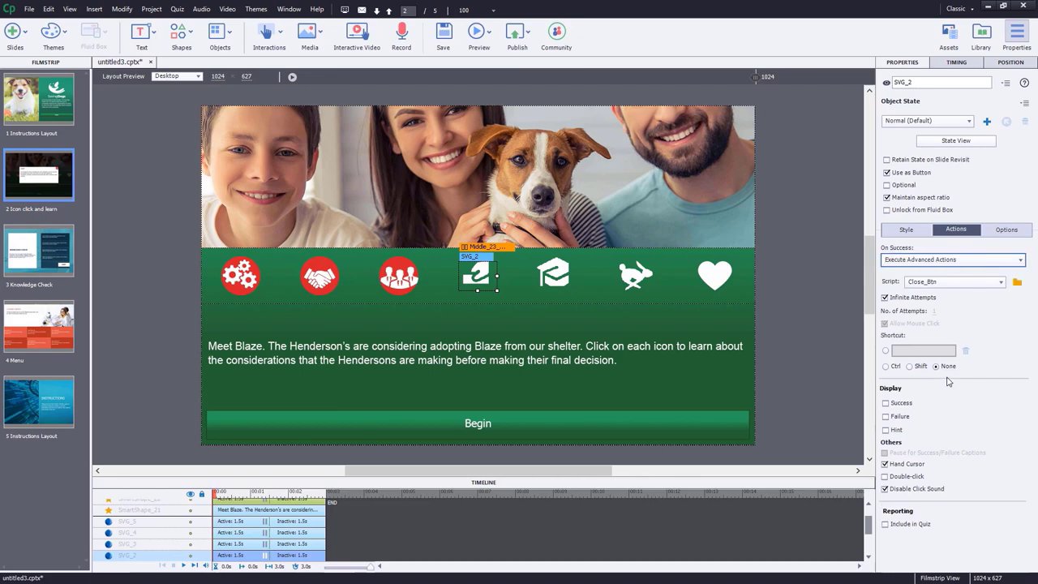
{"action": "left_click", "coordinate": [983, 284]}
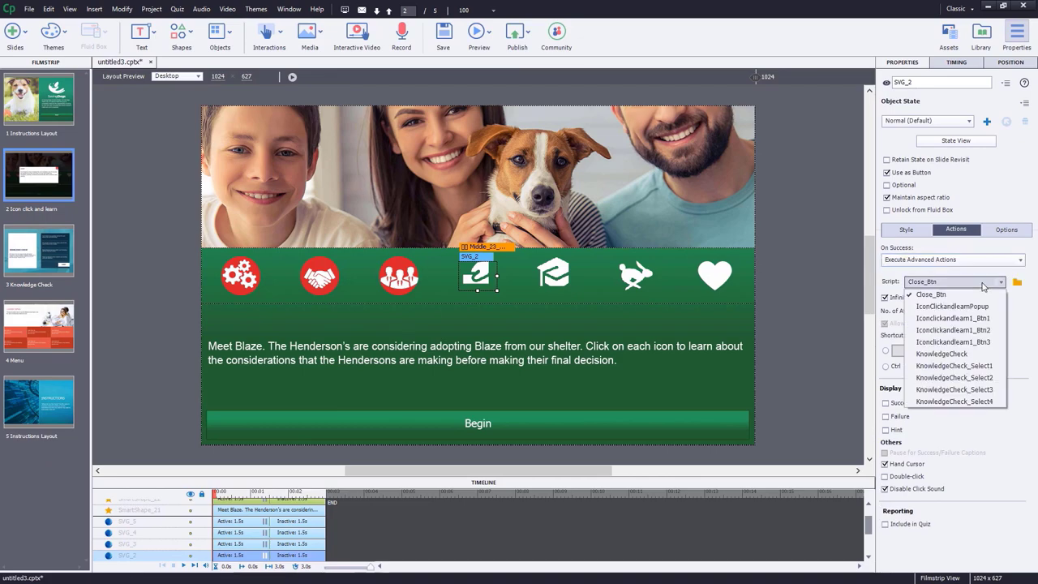
{"action": "left_click", "coordinate": [956, 318]}
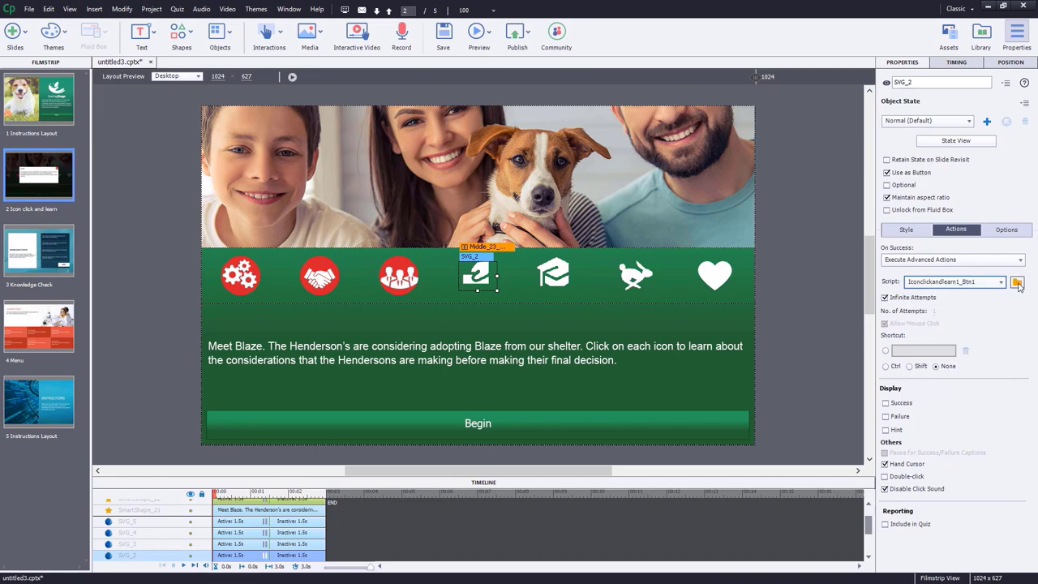
- Remove the three Disable actions from the Iconclickandlearn1_Btn1 advanced action and update it
{"action": "key", "text": "shift+F9"}
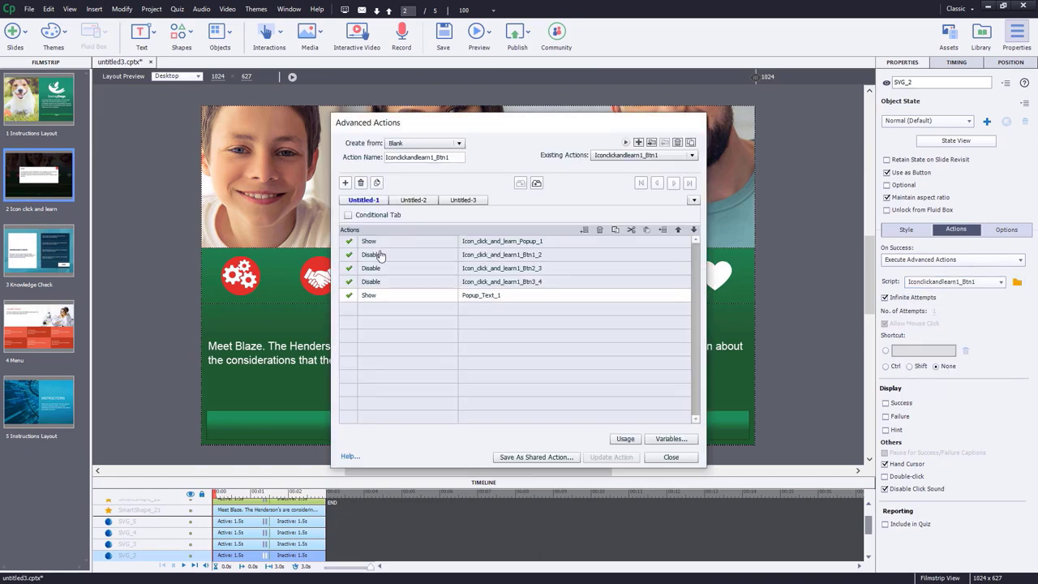
{"action": "left_click", "coordinate": [579, 259]}
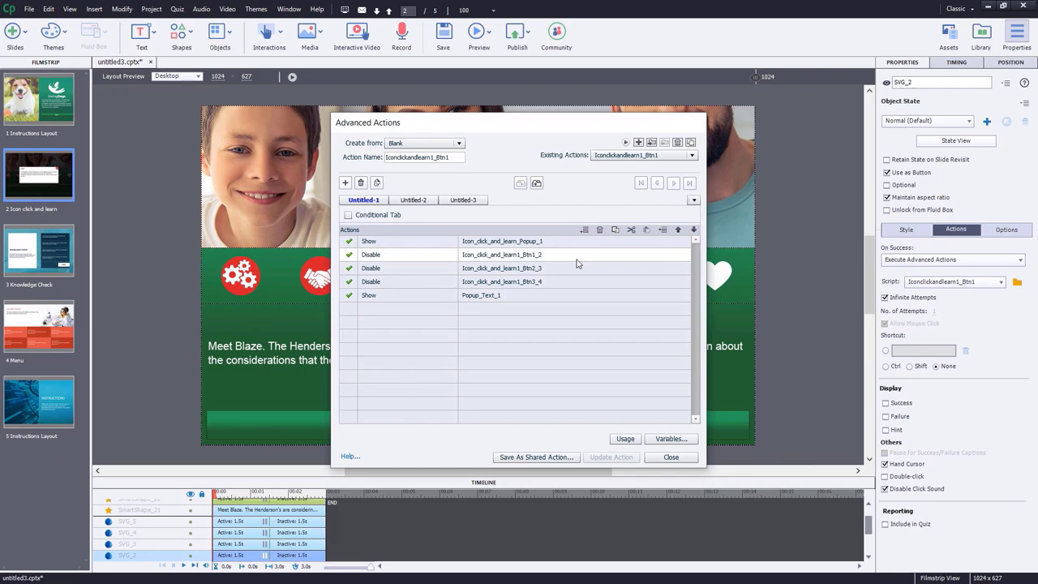
{"action": "left_click", "coordinate": [600, 230]}
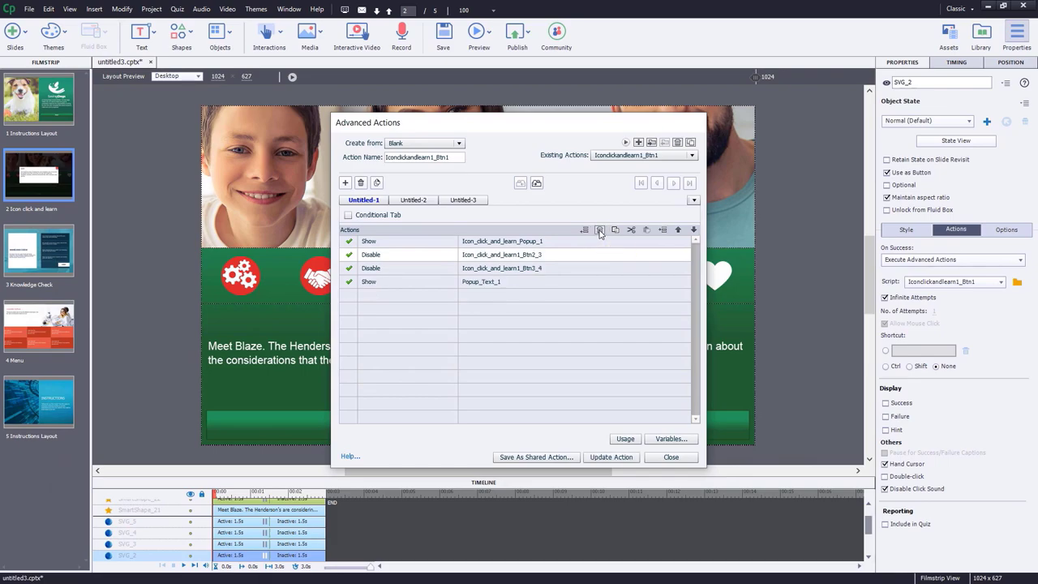
{"action": "left_click", "coordinate": [599, 230]}
{"action": "left_click", "coordinate": [599, 231]}
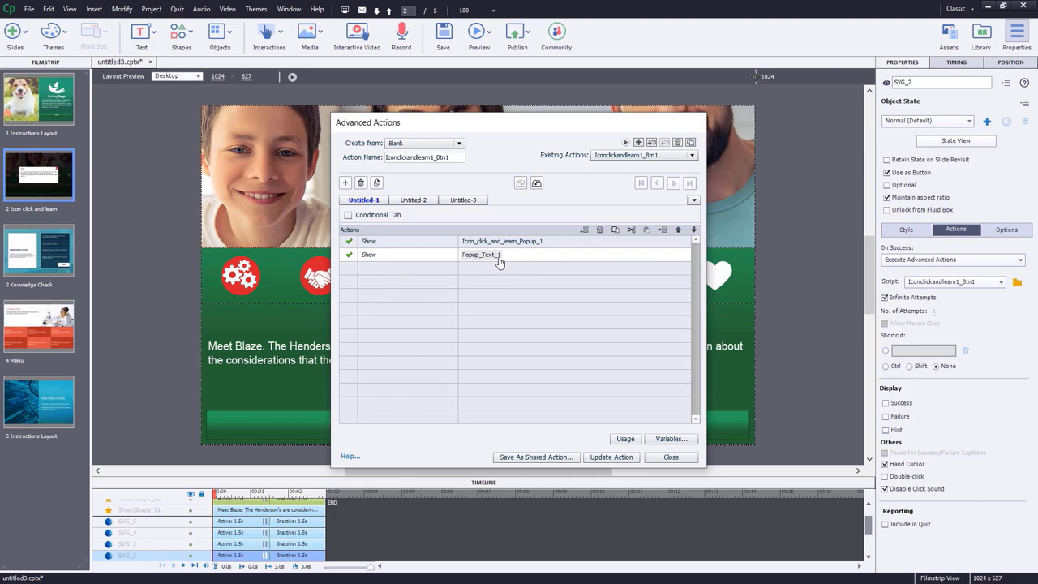
{"action": "left_click", "coordinate": [612, 457]}
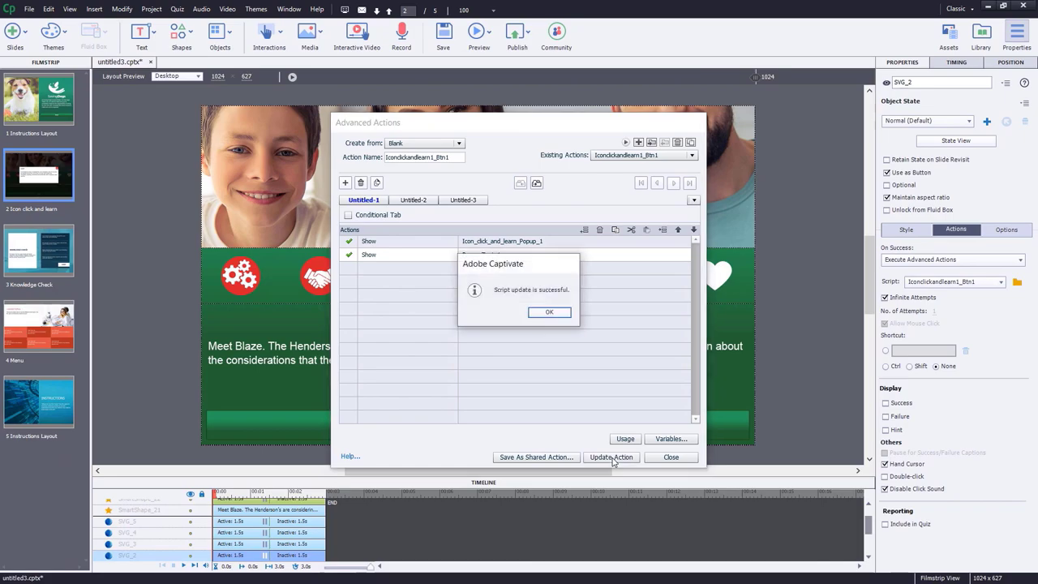
{"action": "left_click", "coordinate": [541, 313]}
{"action": "left_click", "coordinate": [661, 462]}
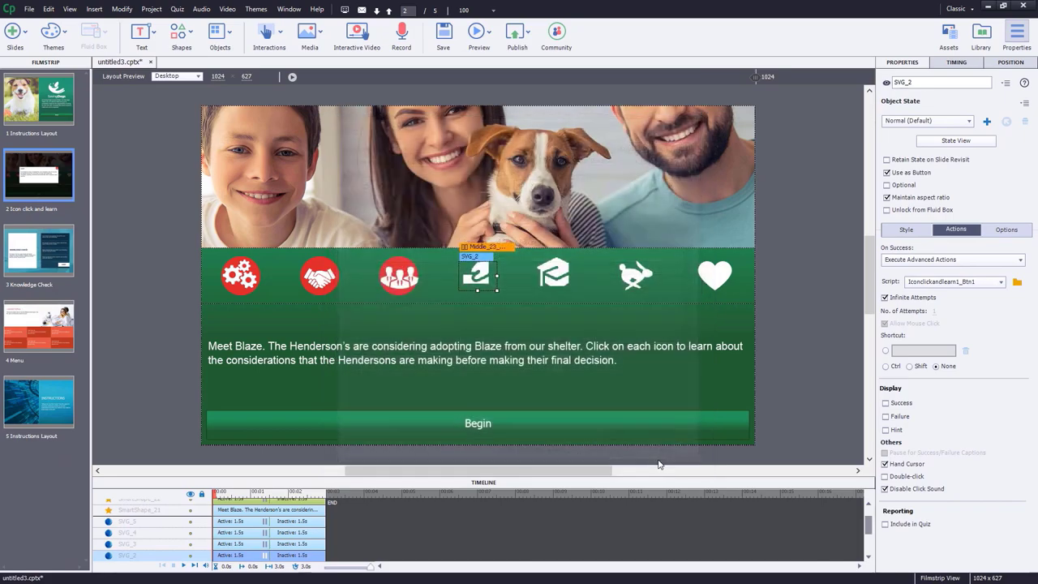
- Enable the hand cursor, disable the click sound and assign the advanced action Iconclickandlearn1_Btn2 to the SVG_3 graduation cap icon
{"action": "left_click", "coordinate": [556, 276]}
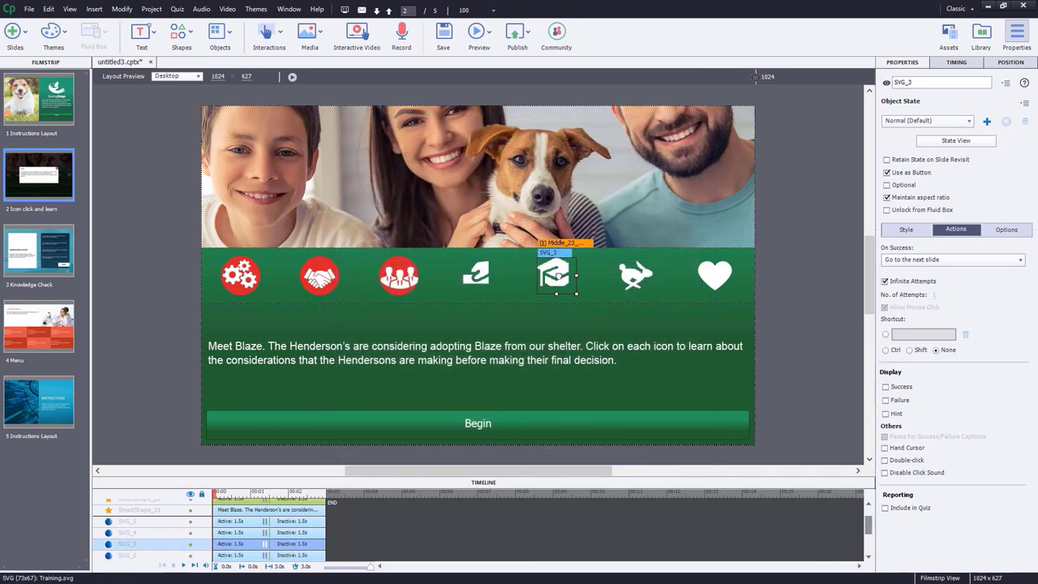
{"action": "left_click", "coordinate": [905, 448]}
{"action": "left_click", "coordinate": [885, 472]}
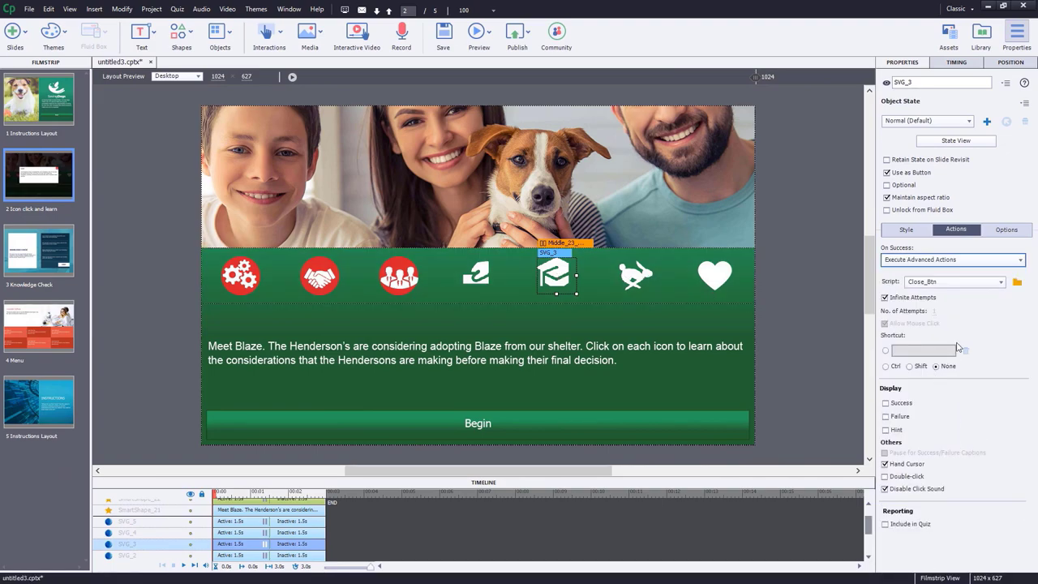
{"action": "left_click", "coordinate": [981, 284]}
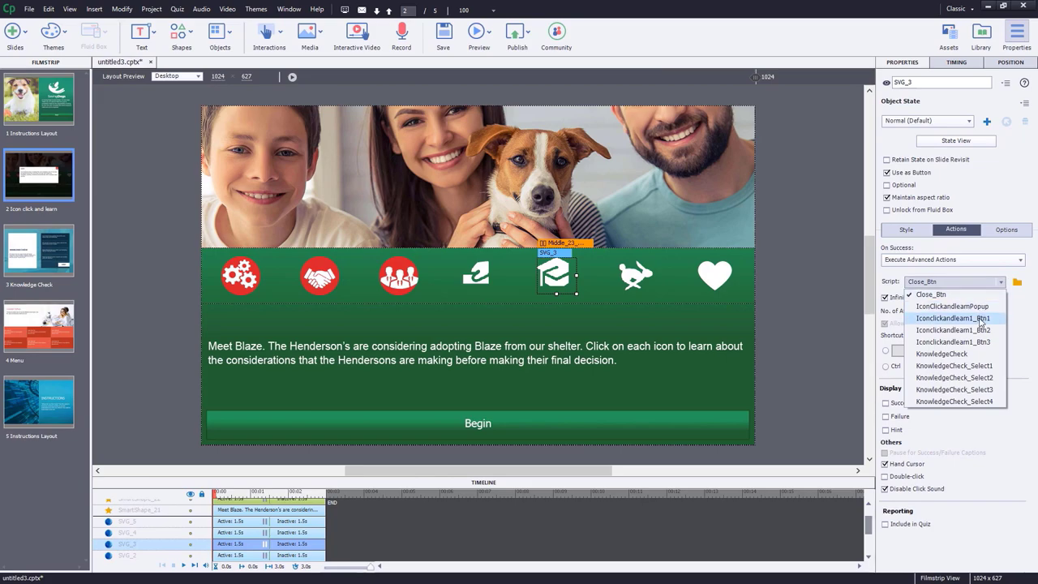
{"action": "left_click", "coordinate": [981, 331]}
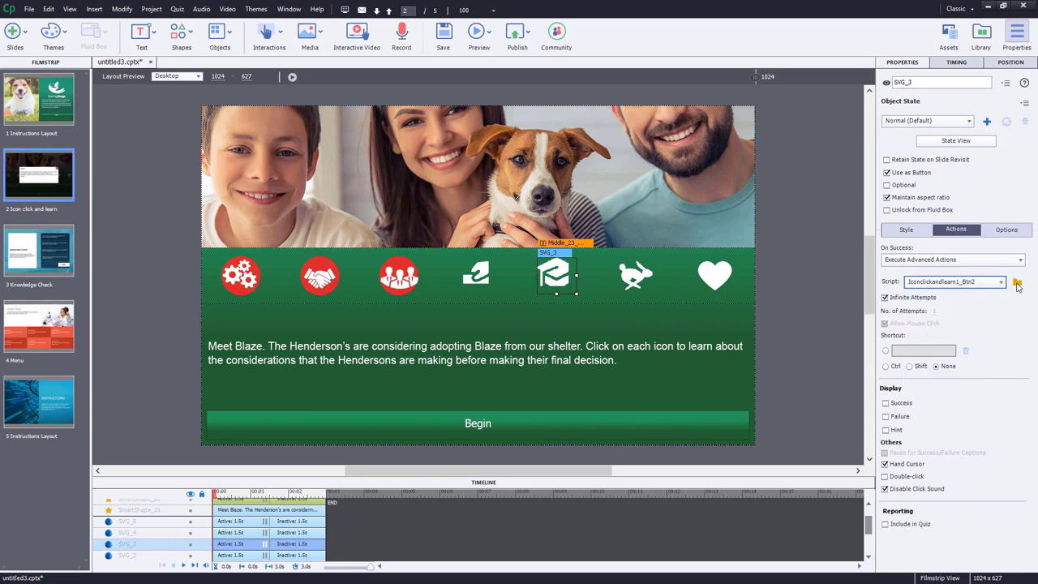
- Delete the three Disable actions in the Iconclickandlearn1_Btn2 advanced action and save the update
{"action": "left_click", "coordinate": [1017, 283]}
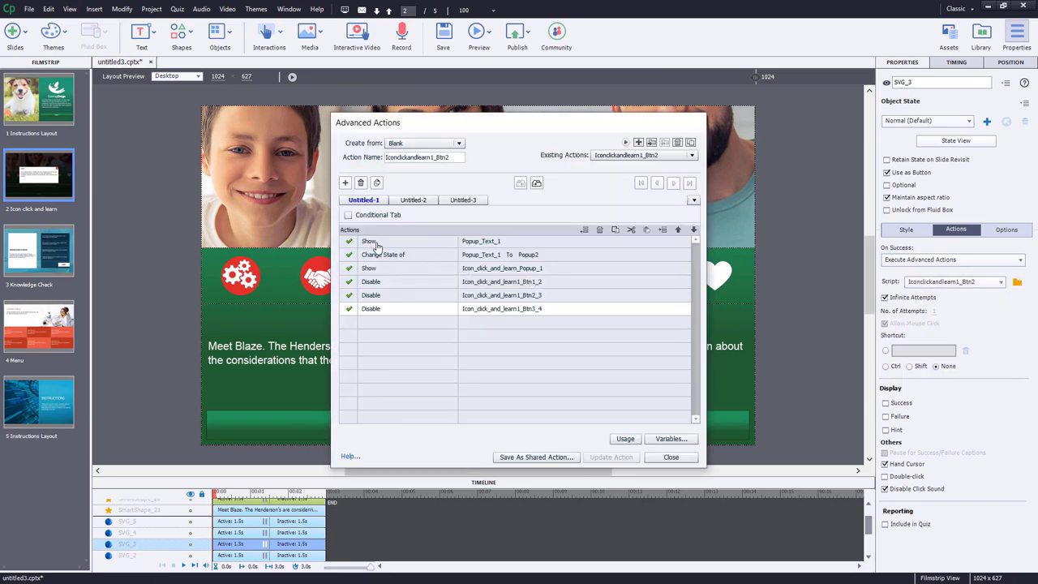
{"action": "left_click", "coordinate": [518, 243]}
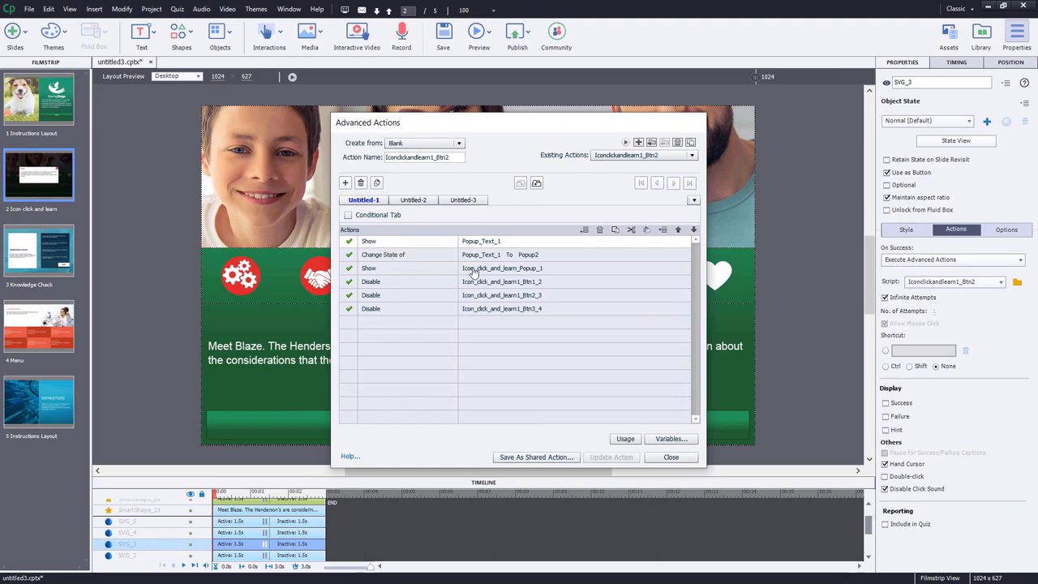
{"action": "left_click", "coordinate": [550, 283]}
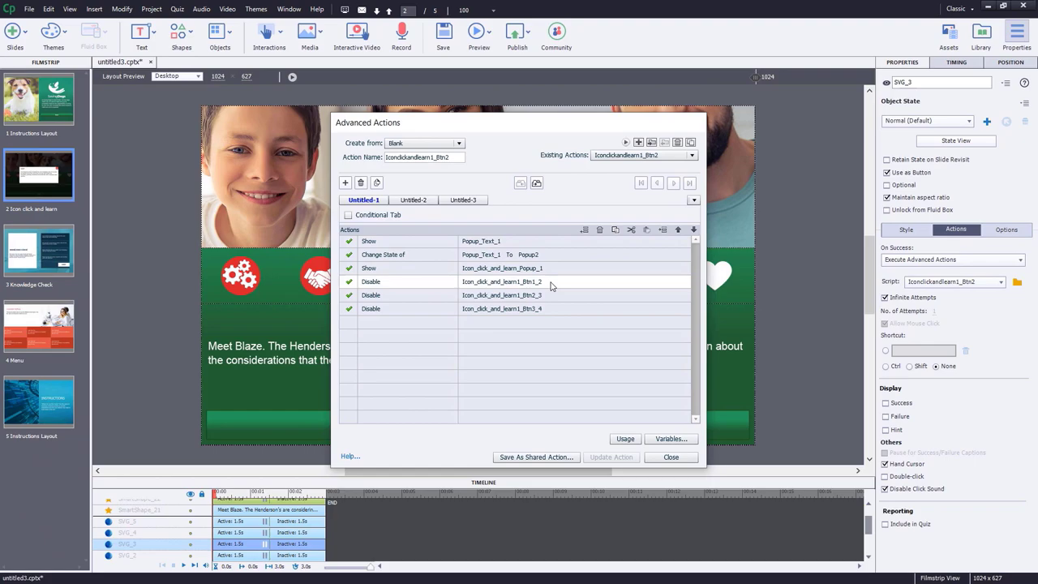
{"action": "left_click", "coordinate": [557, 313], "text": "shift"}
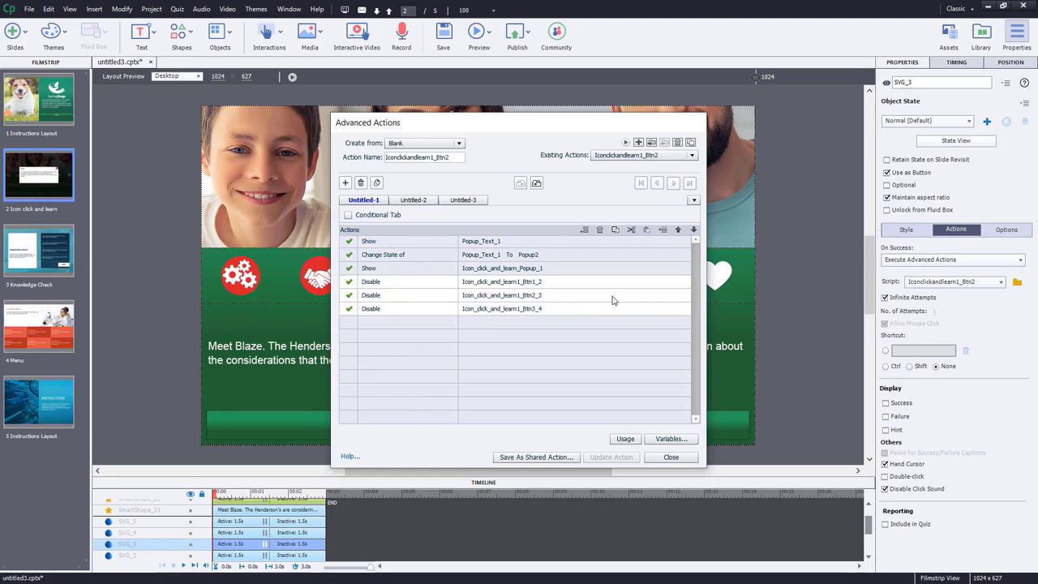
{"action": "left_click", "coordinate": [600, 230]}
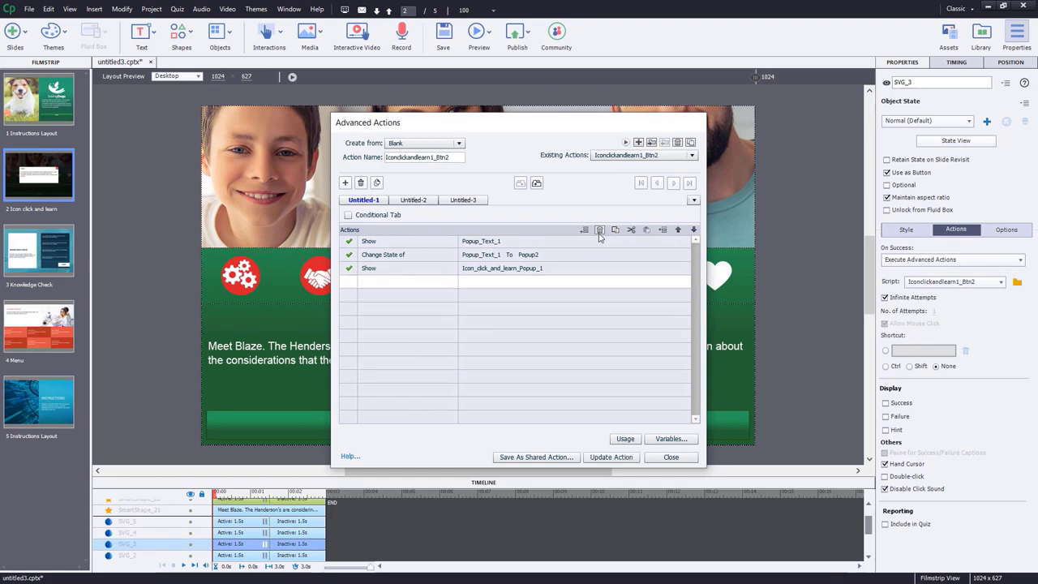
{"action": "left_click", "coordinate": [591, 459]}
{"action": "key", "text": "Return"}
{"action": "left_click", "coordinate": [659, 455]}
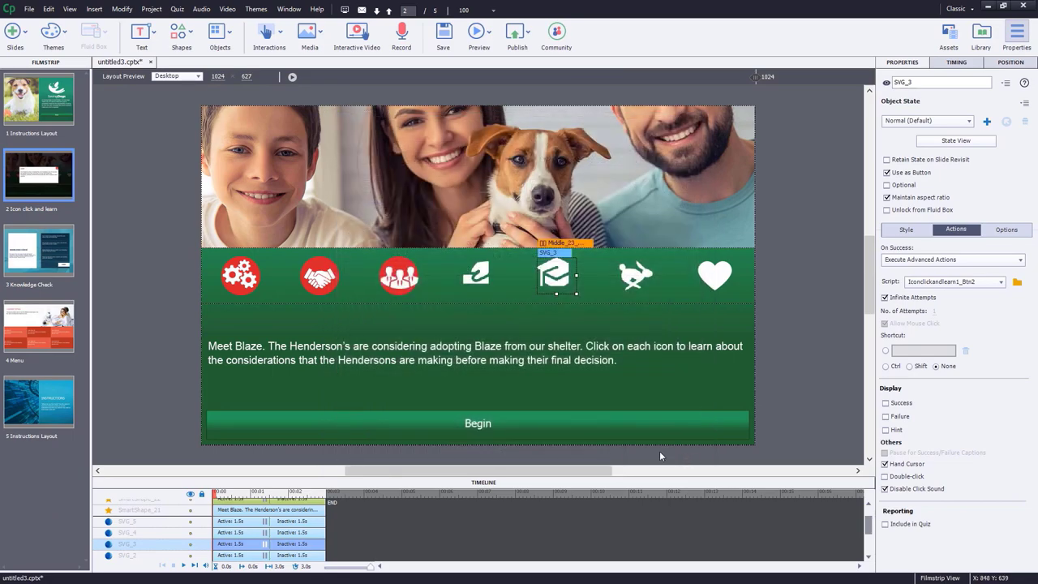
- Set the SVG_4 running dog icon to execute the advanced action Iconclickandlearn1_Btn3 on success
{"action": "left_click", "coordinate": [636, 276]}
{"action": "left_click", "coordinate": [953, 259]}
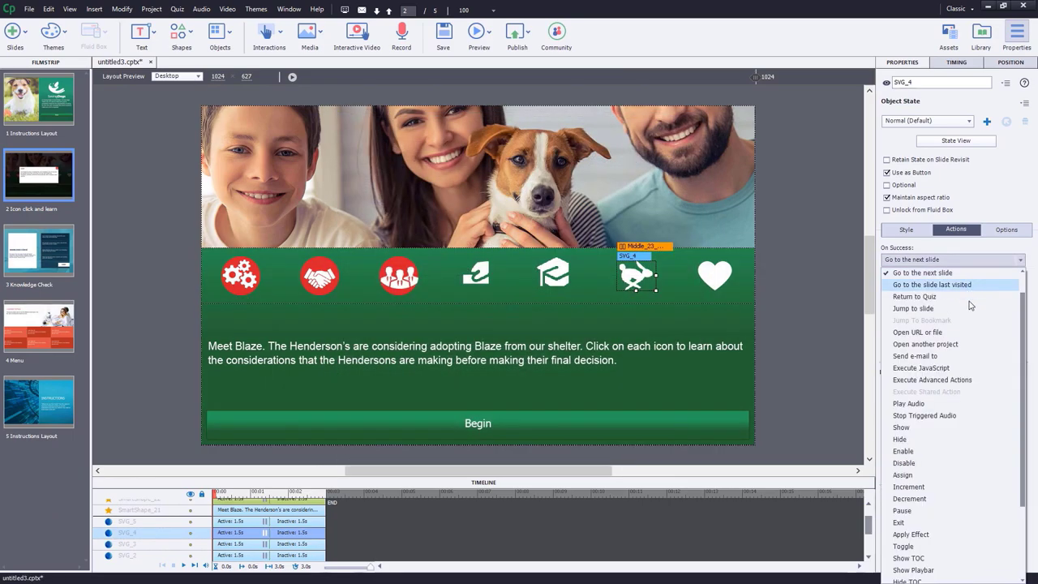
{"action": "left_click", "coordinate": [973, 380]}
{"action": "left_click", "coordinate": [957, 283]}
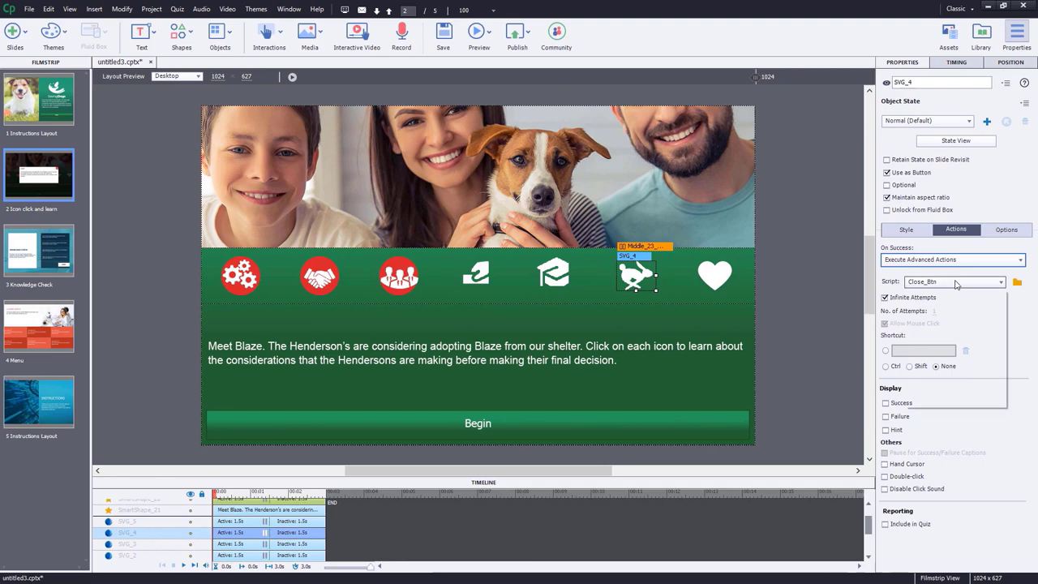
{"action": "left_click", "coordinate": [968, 342]}
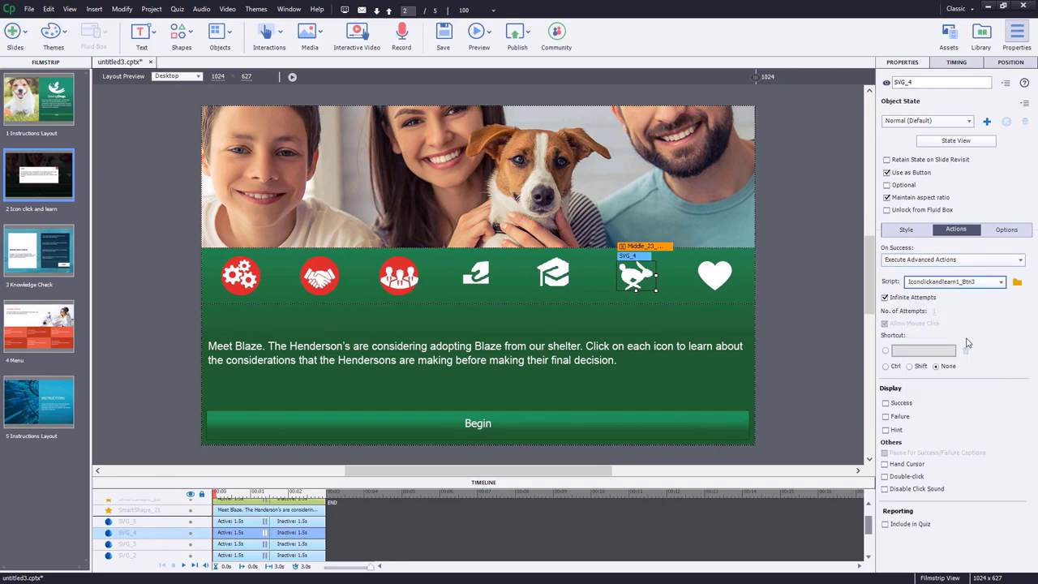
- Strip the three Disable actions from the Iconclickandlearn1_Btn3 advanced action and update it
{"action": "key", "text": "shift+F9"}
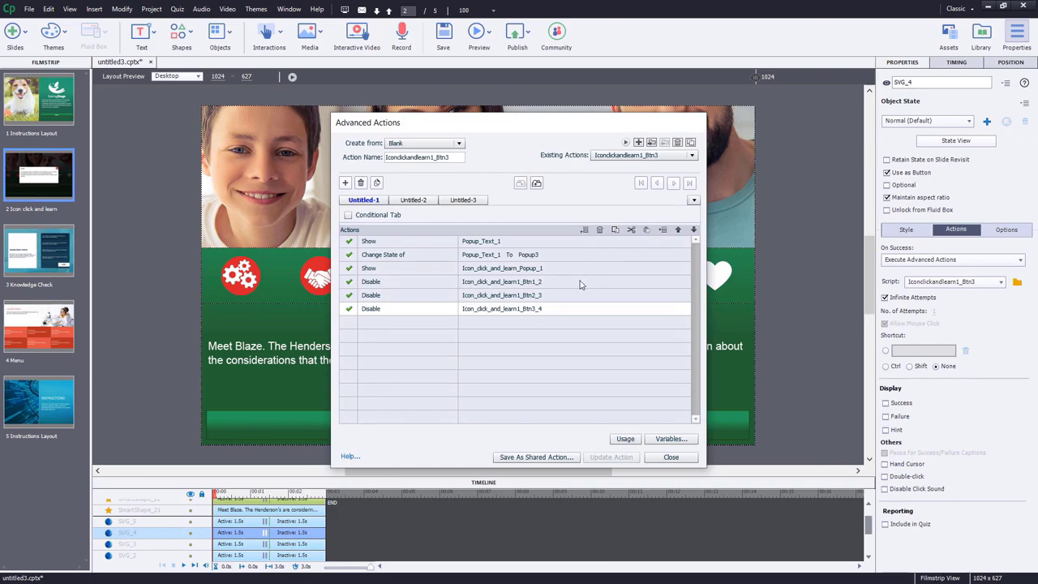
{"action": "left_click", "coordinate": [579, 283], "text": "shift"}
{"action": "key", "text": "Delete"}
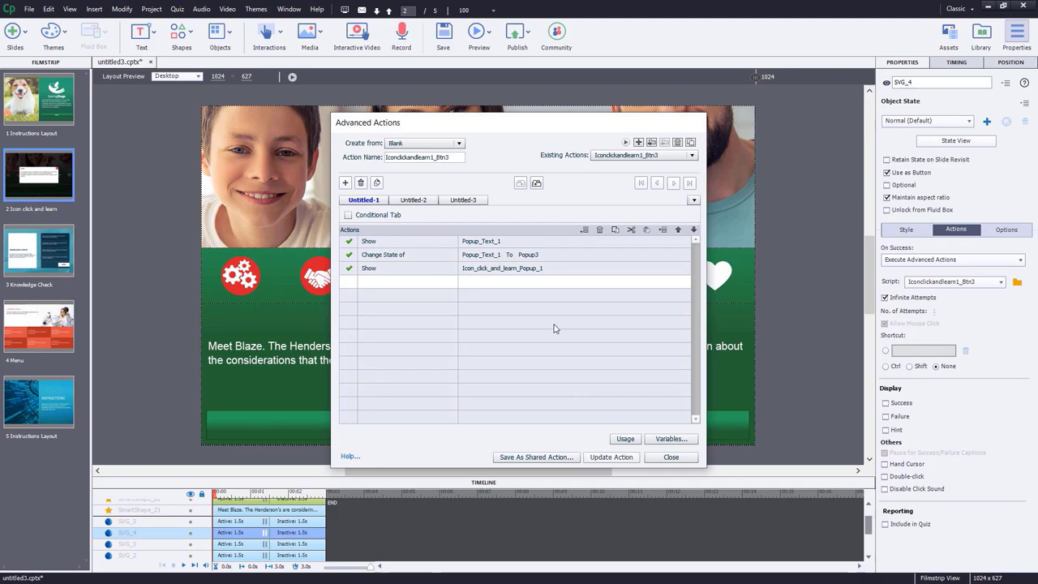
{"action": "key", "text": "Return"}
{"action": "left_click", "coordinate": [550, 313]}
{"action": "left_click", "coordinate": [670, 457]}
- Set the SVG_5 heart icon to execute the advanced action Iconclickandlearn1_Btn3 on success
{"action": "left_click", "coordinate": [716, 275]}
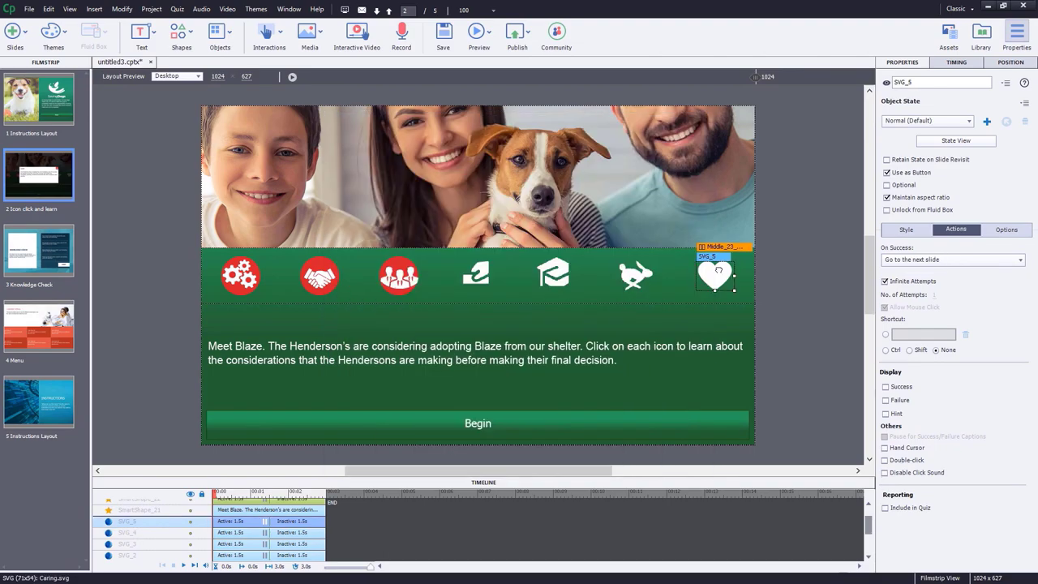
{"action": "left_click", "coordinate": [965, 261]}
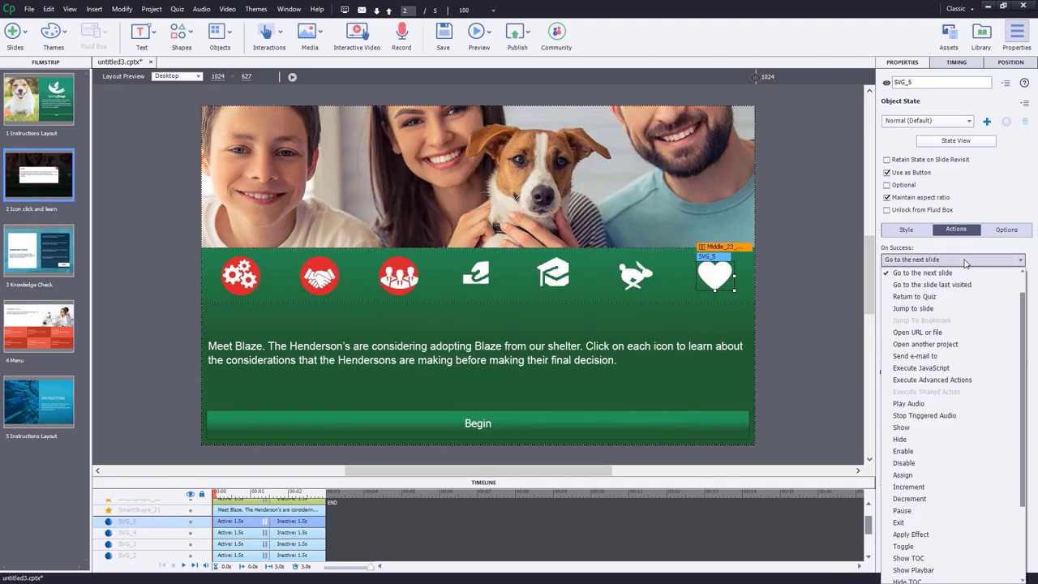
{"action": "left_click", "coordinate": [978, 380]}
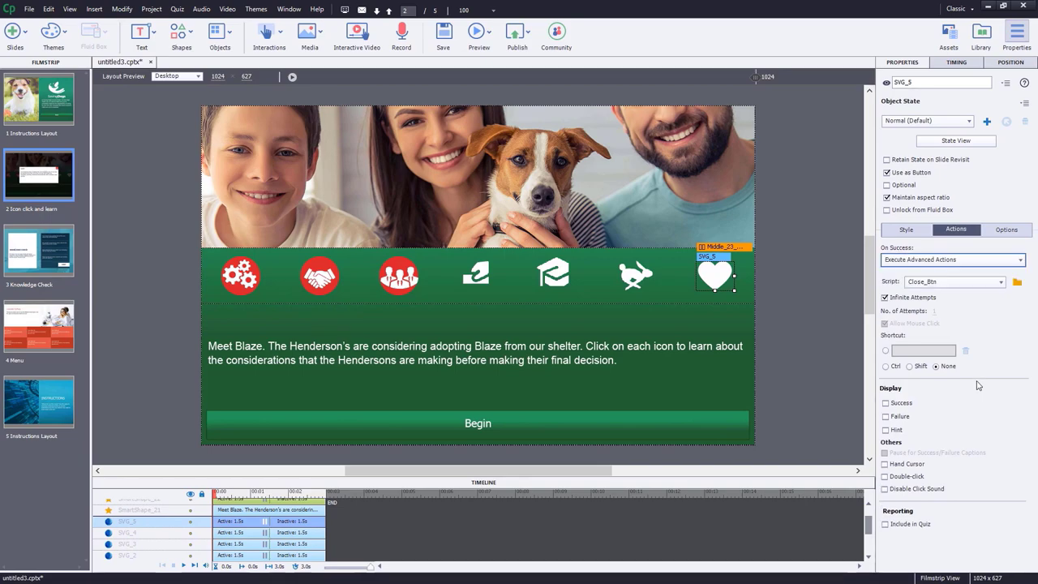
{"action": "left_click", "coordinate": [999, 281]}
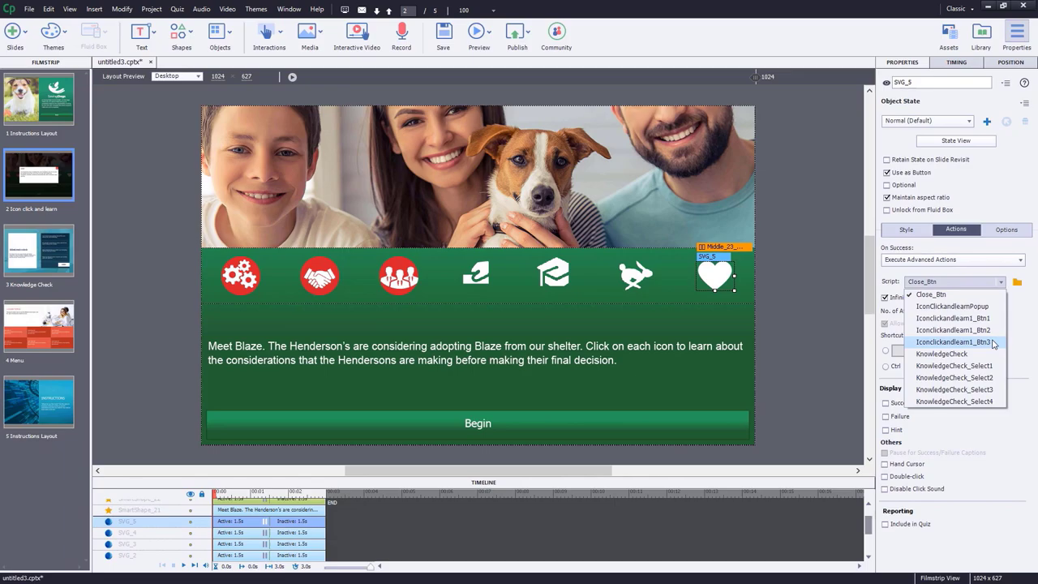
{"action": "left_click", "coordinate": [953, 341]}
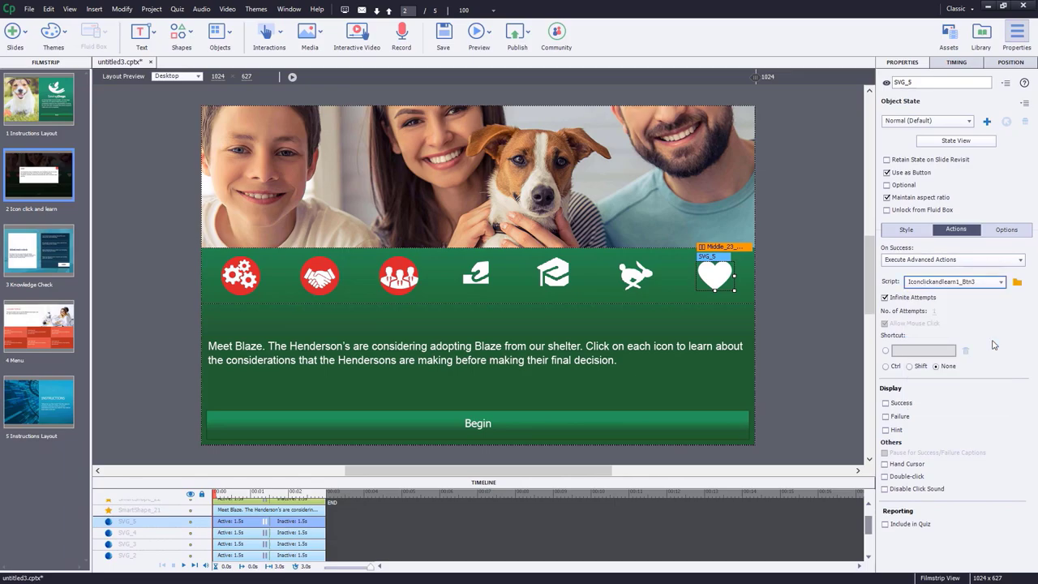
- Duplicate the Iconclickandlearn1_Btn3 advanced action and name the copy Iconclickandlearn1_Btn4
{"action": "left_click", "coordinate": [1017, 283]}
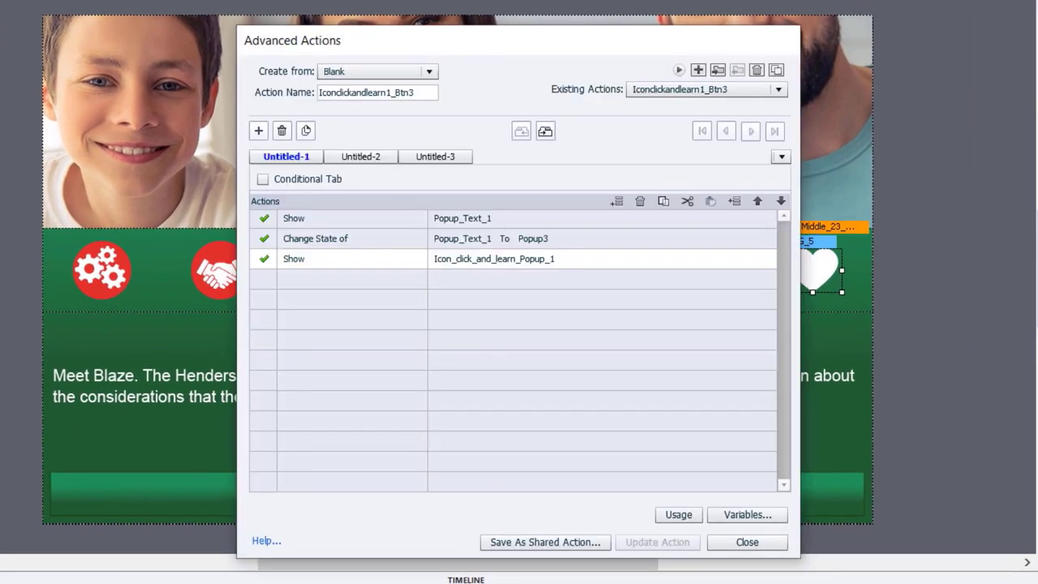
{"action": "left_click", "coordinate": [776, 71]}
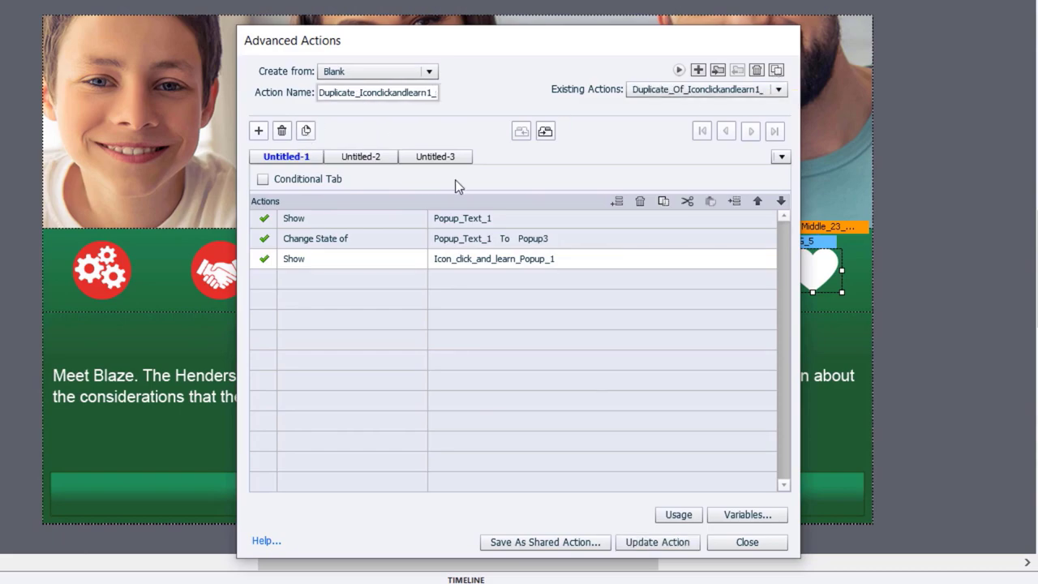
{"action": "key", "text": "Home"}
{"action": "key", "text": "Delete"}
{"action": "key", "text": "Delete"}
{"action": "key", "text": "Delete"}
{"action": "key", "text": "Delete"}
{"action": "key", "text": "Delete"}
{"action": "key", "text": "Delete"}
{"action": "key", "text": "Delete"}
{"action": "key", "text": "Delete"}
{"action": "key", "text": "Delete"}
{"action": "key", "text": "Delete"}
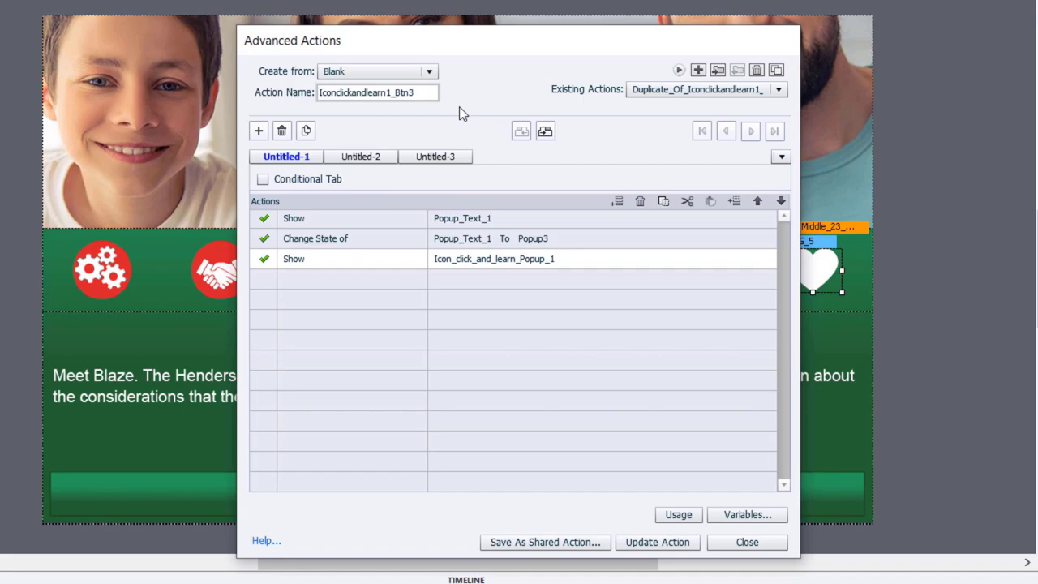
{"action": "key", "text": "BackSpace"}
{"action": "type", "text": "4"}
- Make the Iconclickandlearn1_Btn4 action change the state of Popup_Text_1 to Popup4, and update the action
{"action": "left_click", "coordinate": [544, 239]}
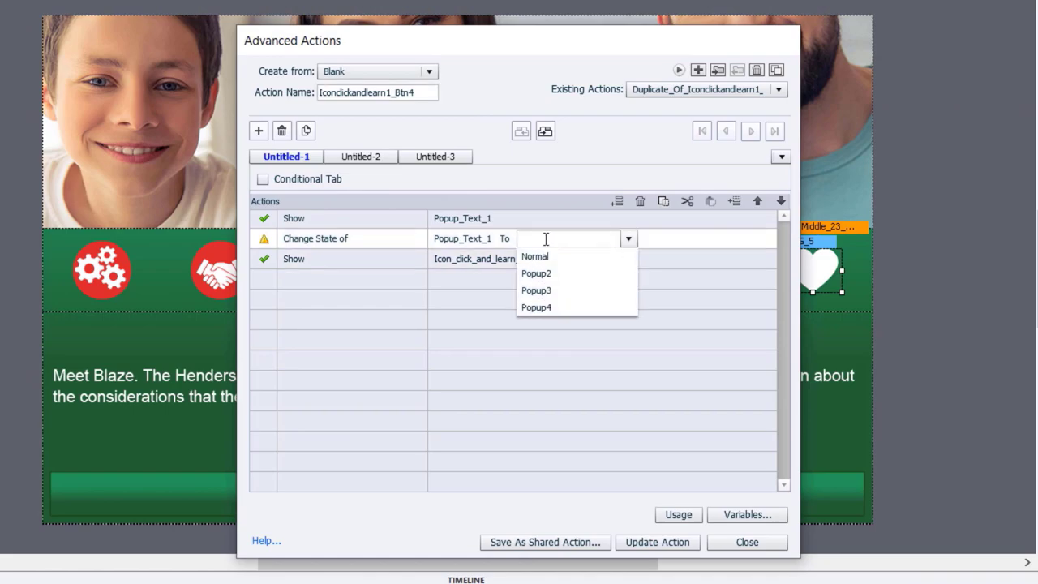
{"action": "left_click", "coordinate": [558, 308]}
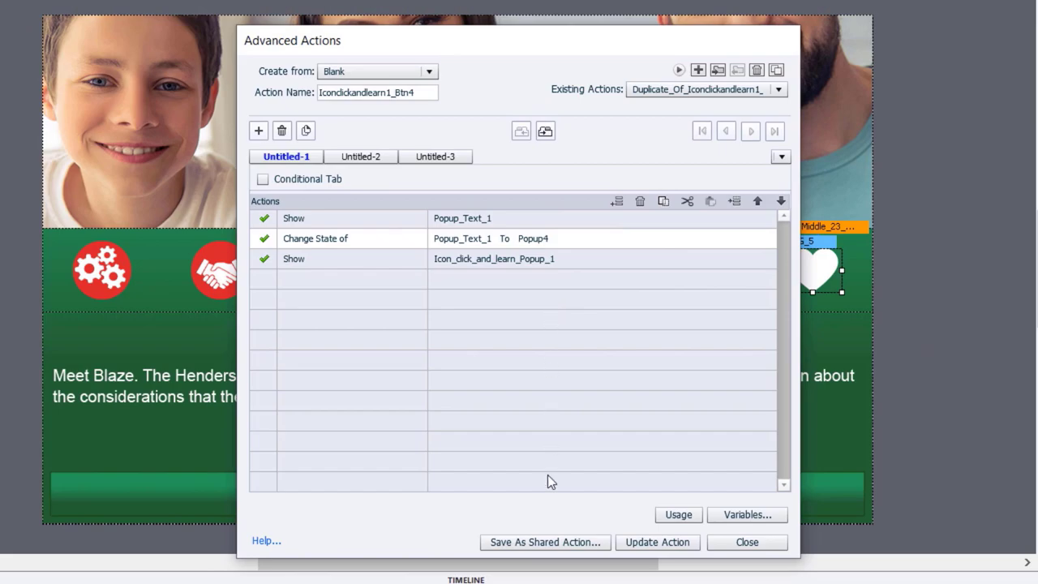
{"action": "left_click", "coordinate": [662, 547]}
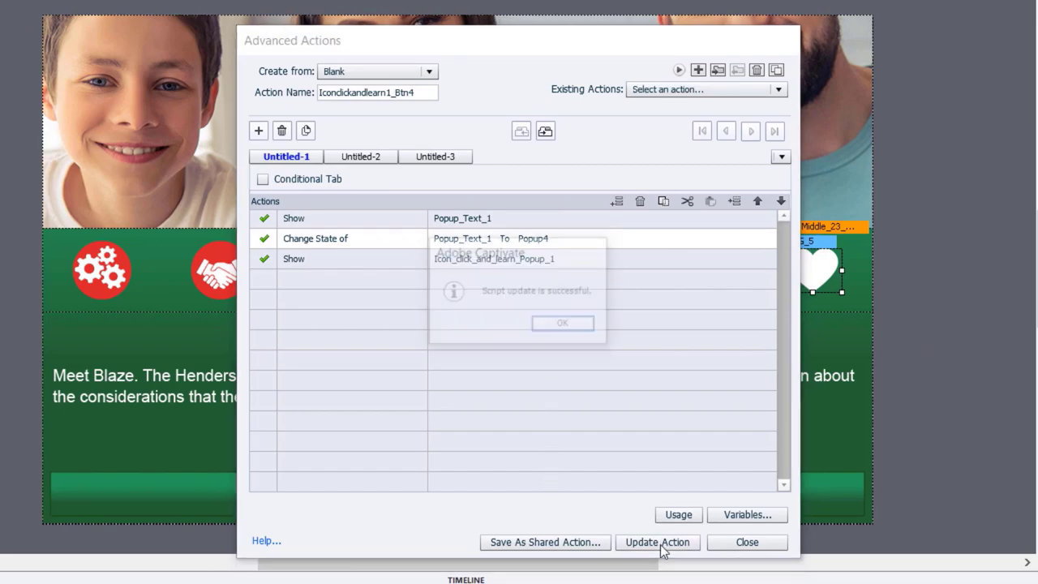
{"action": "left_click", "coordinate": [560, 325]}
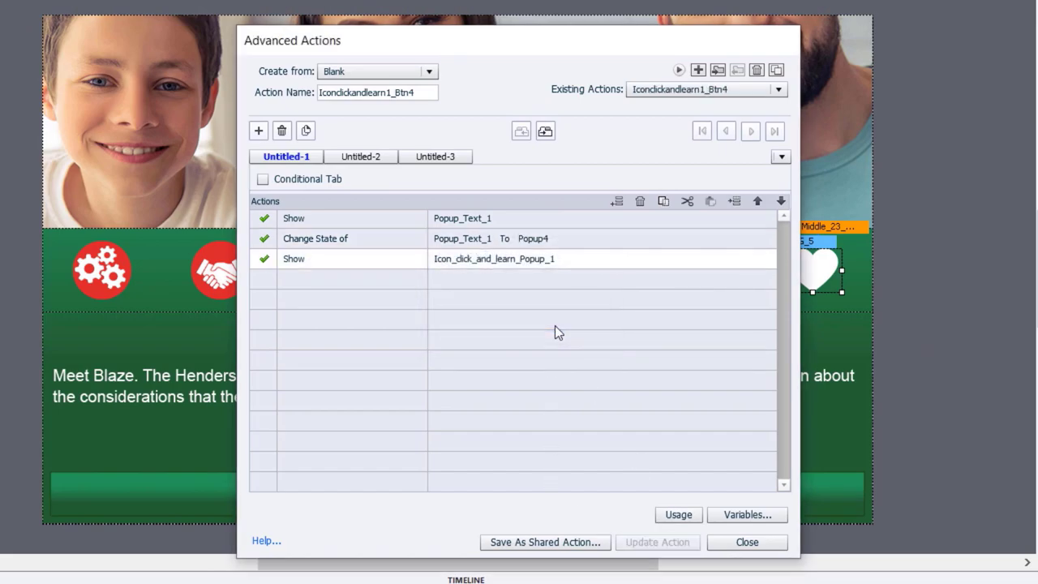
{"action": "left_click", "coordinate": [775, 546]}
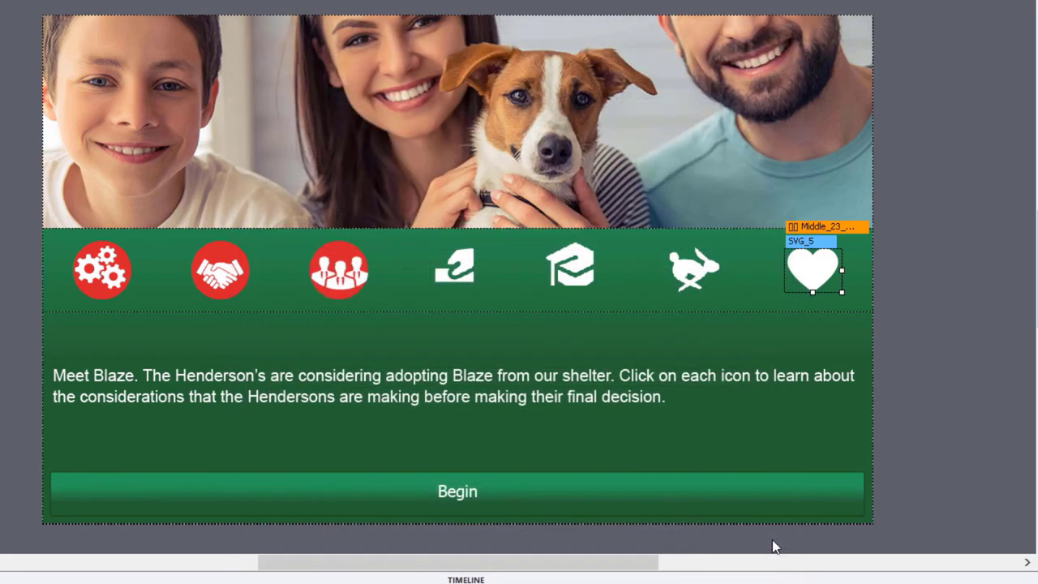
- Delete the three red circle icons from the icon row and set Middle_23_FB_9's horizontal alignment to Space Around
{"action": "left_click", "coordinate": [339, 266]}
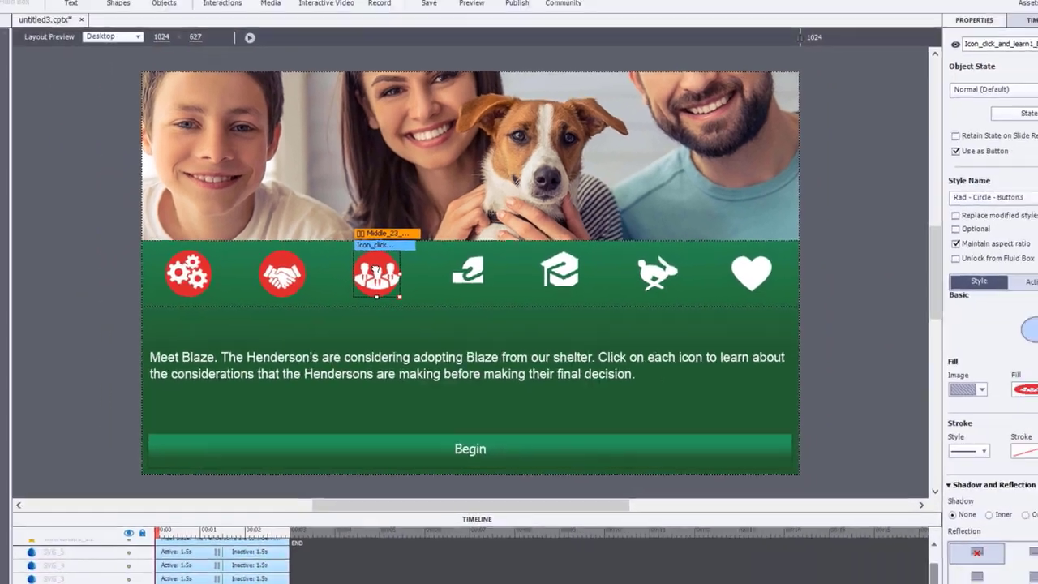
{"action": "left_click", "coordinate": [973, 369]}
{"action": "left_click", "coordinate": [974, 369]}
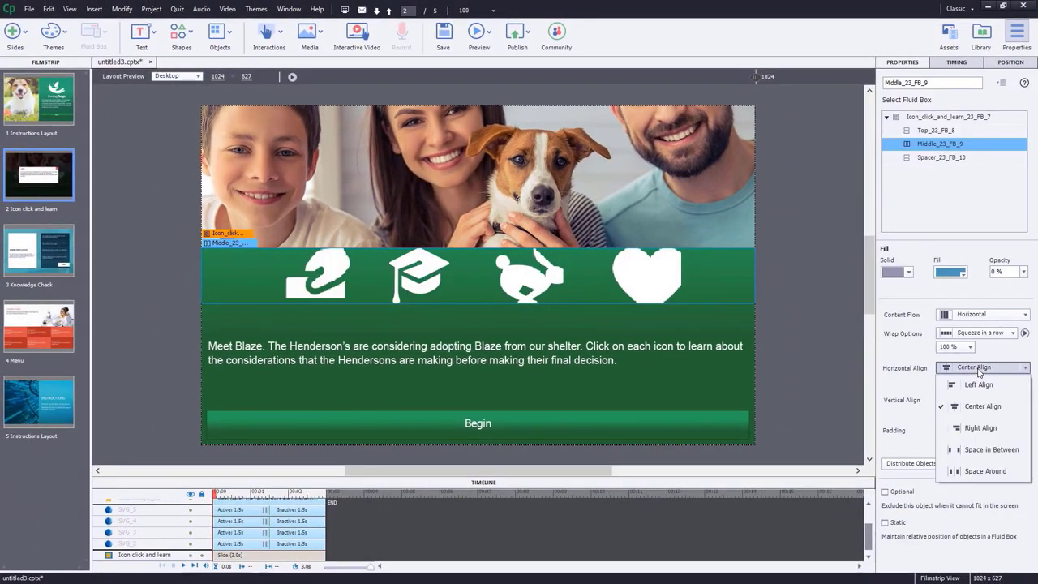
{"action": "left_click", "coordinate": [985, 471]}
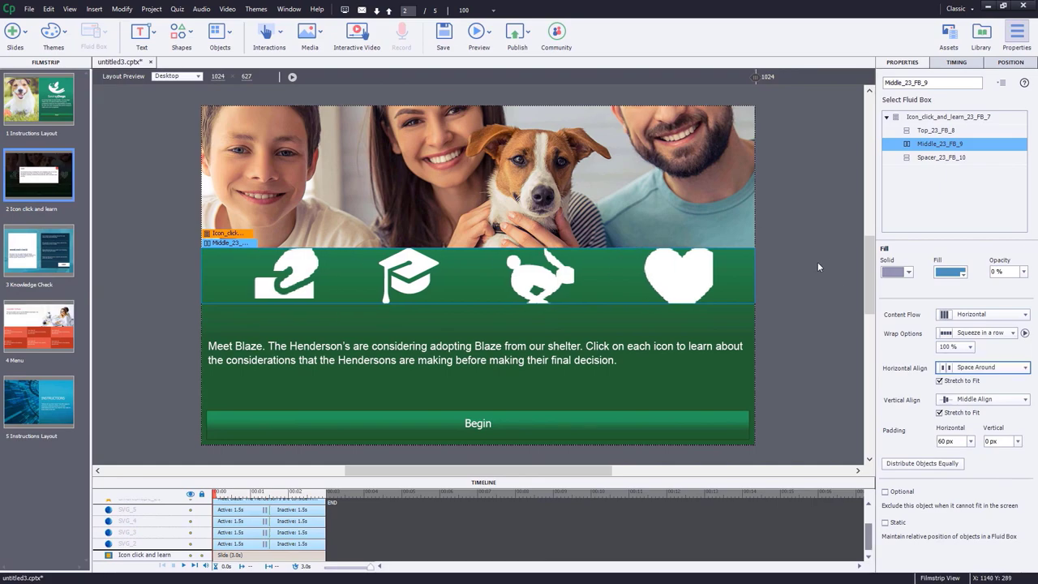
- Set the Middle_23_FB_9 fluid box padding to 20 px horizontally and 20 px vertically
{"action": "left_click", "coordinate": [949, 440]}
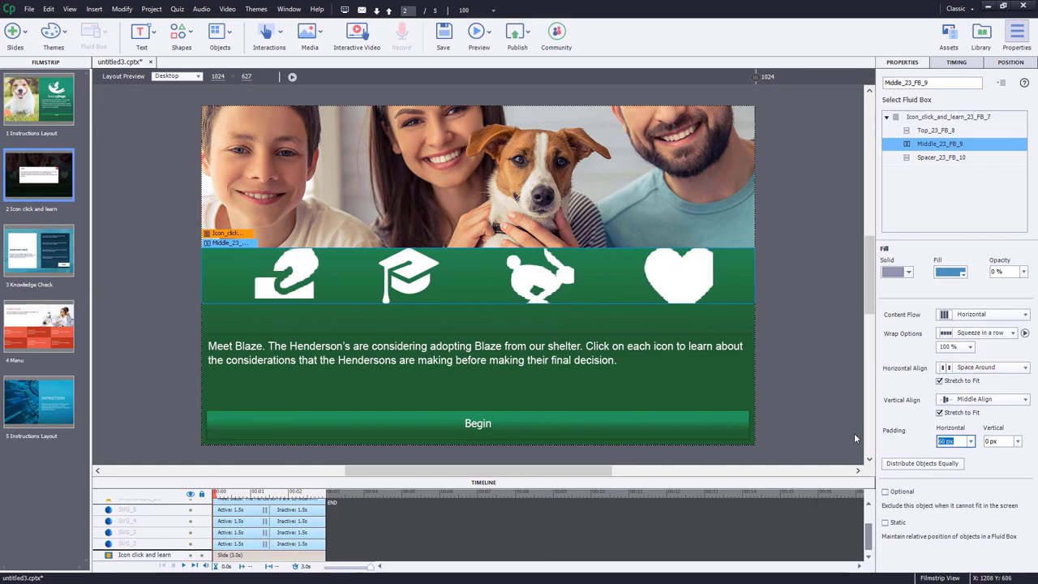
{"action": "type", "text": "20"}
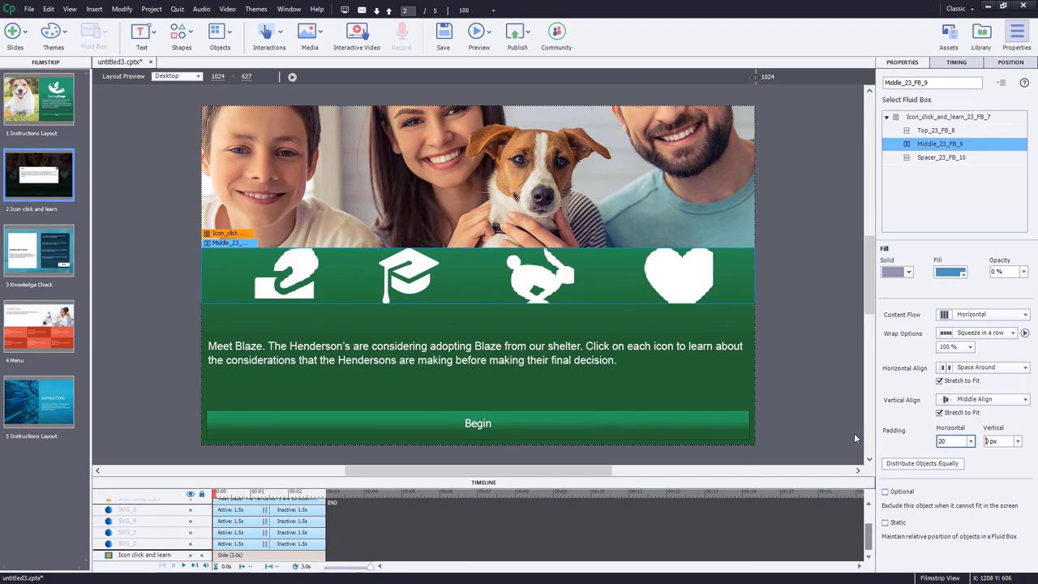
{"action": "key", "text": "Tab"}
{"action": "type", "text": "20"}
{"action": "key", "text": "Tab"}
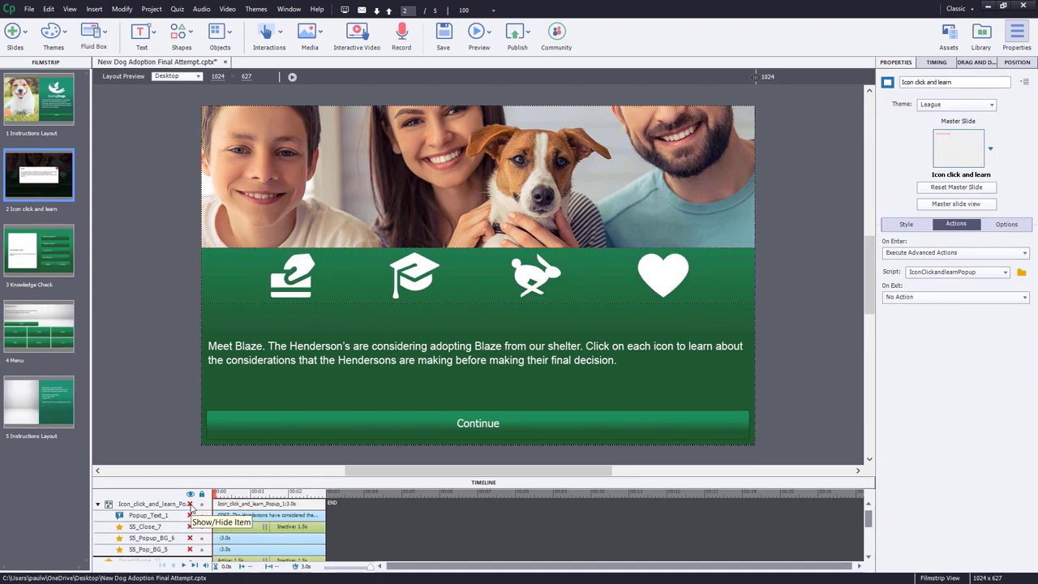
- Unhide the popup group and remove the three Continue actions from the SS_Close_7 button's Close_Btn advanced action, then update it
{"action": "left_click", "coordinate": [190, 504]}
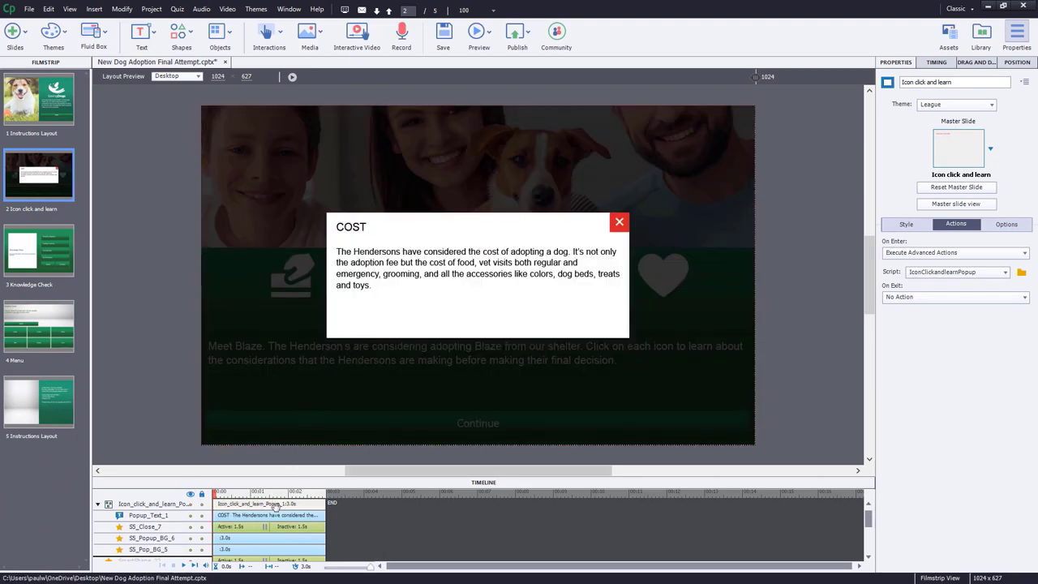
{"action": "left_click", "coordinate": [166, 528]}
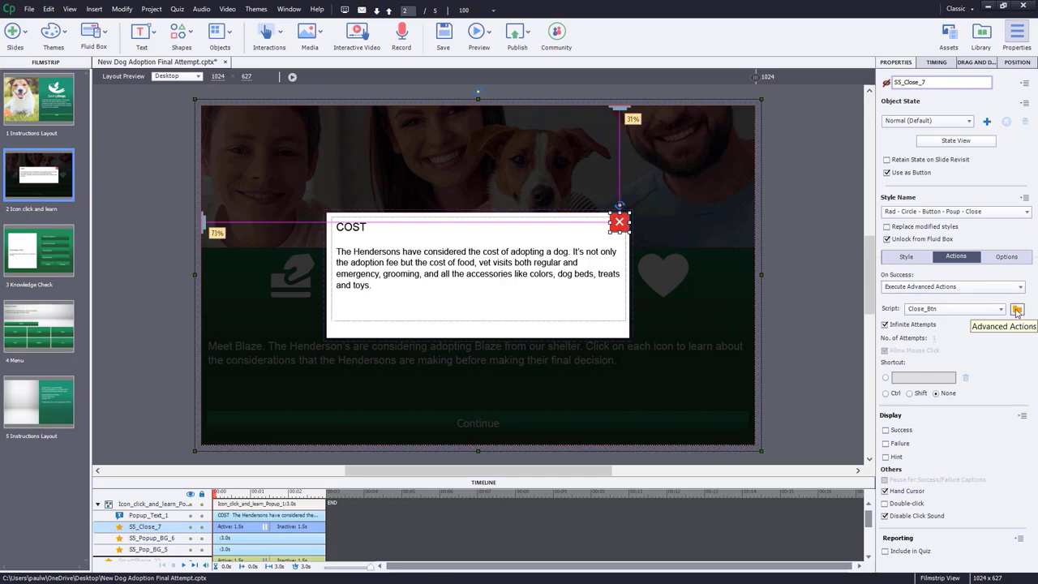
{"action": "left_click", "coordinate": [1018, 310]}
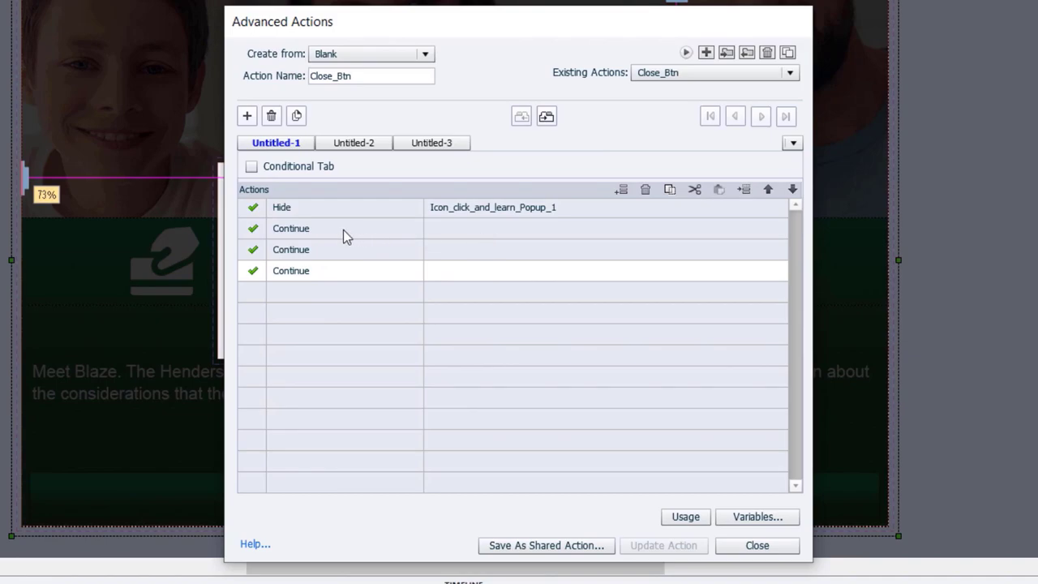
{"action": "left_click", "coordinate": [509, 231]}
{"action": "left_click", "coordinate": [645, 191]}
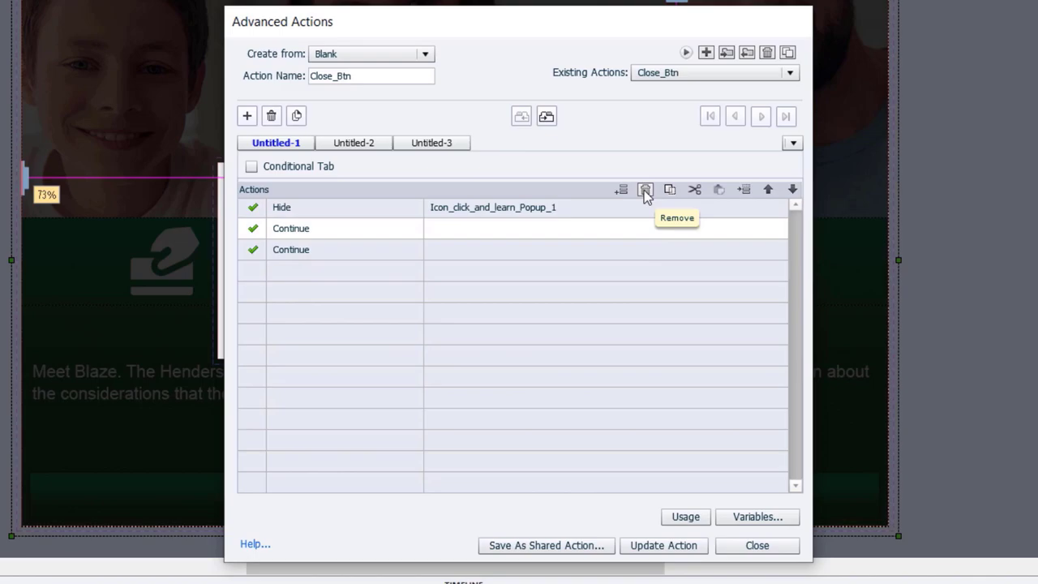
{"action": "left_click", "coordinate": [645, 191]}
{"action": "left_click", "coordinate": [645, 191]}
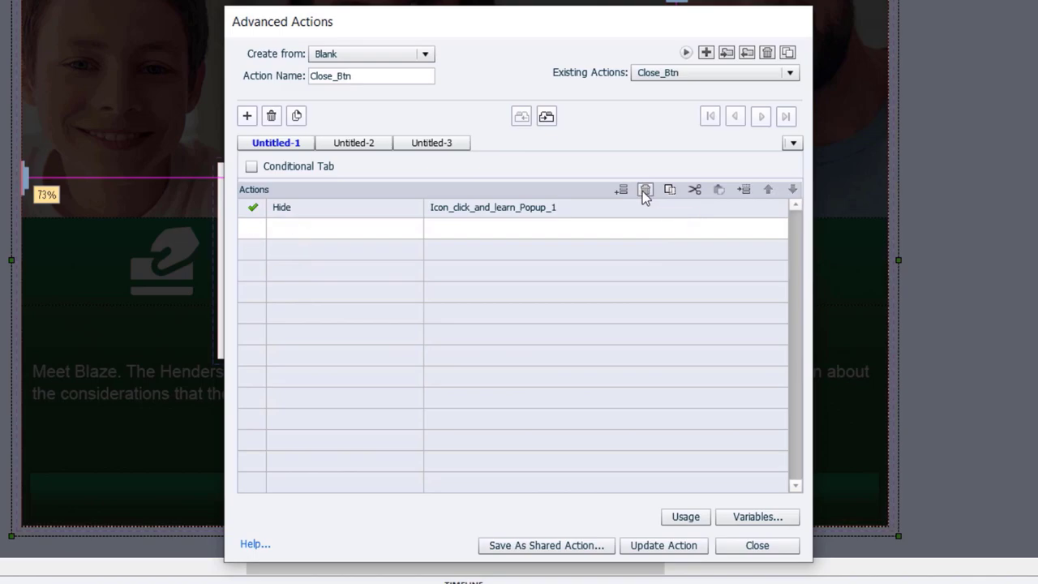
{"action": "left_click", "coordinate": [642, 547]}
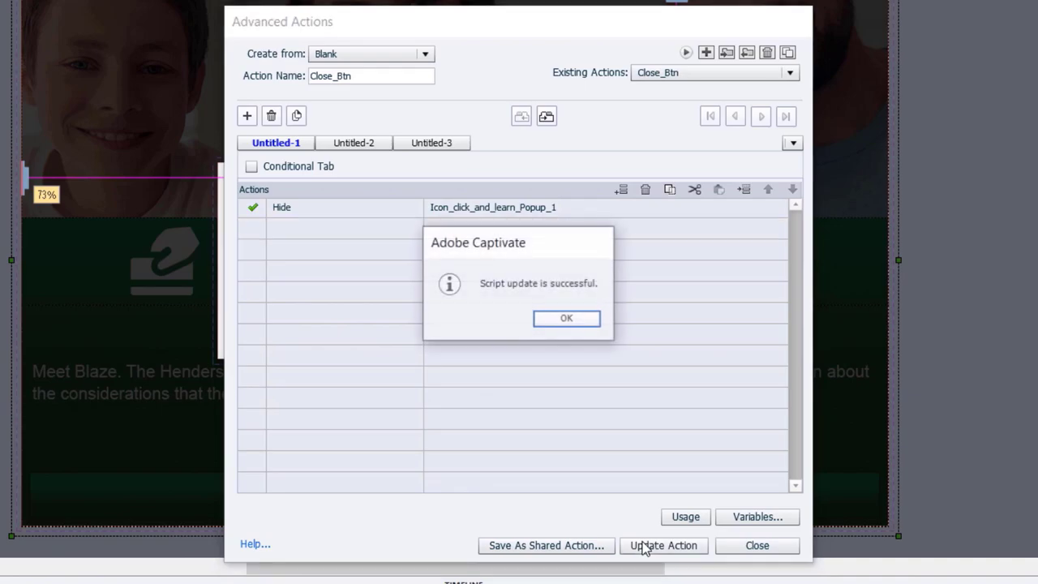
{"action": "left_click", "coordinate": [562, 323]}
{"action": "left_click", "coordinate": [759, 546]}
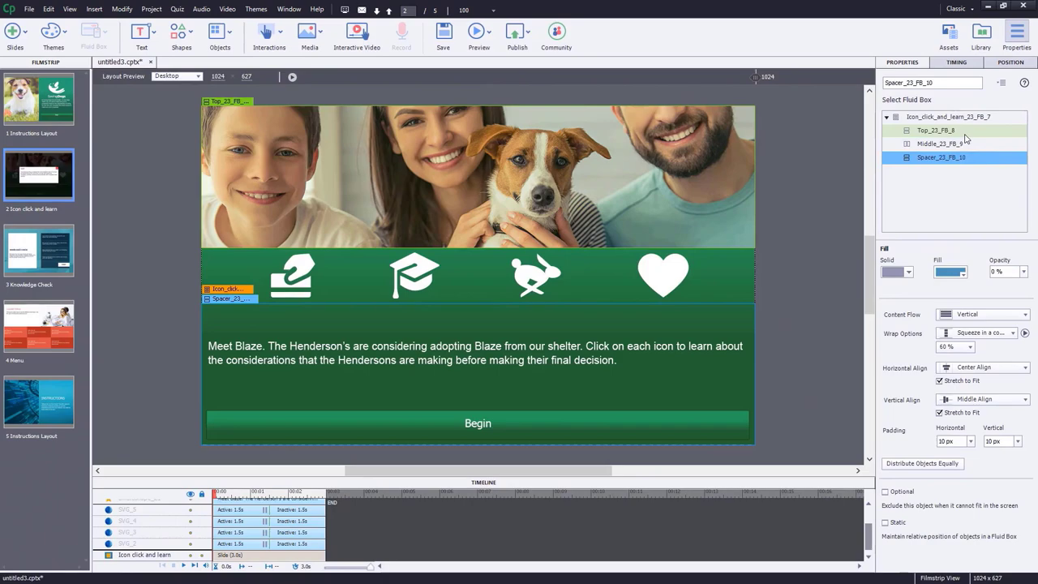
- Set the tile type of Top_23_FB_8's image fill to Top and play the responsive layout preview
{"action": "left_click", "coordinate": [965, 133]}
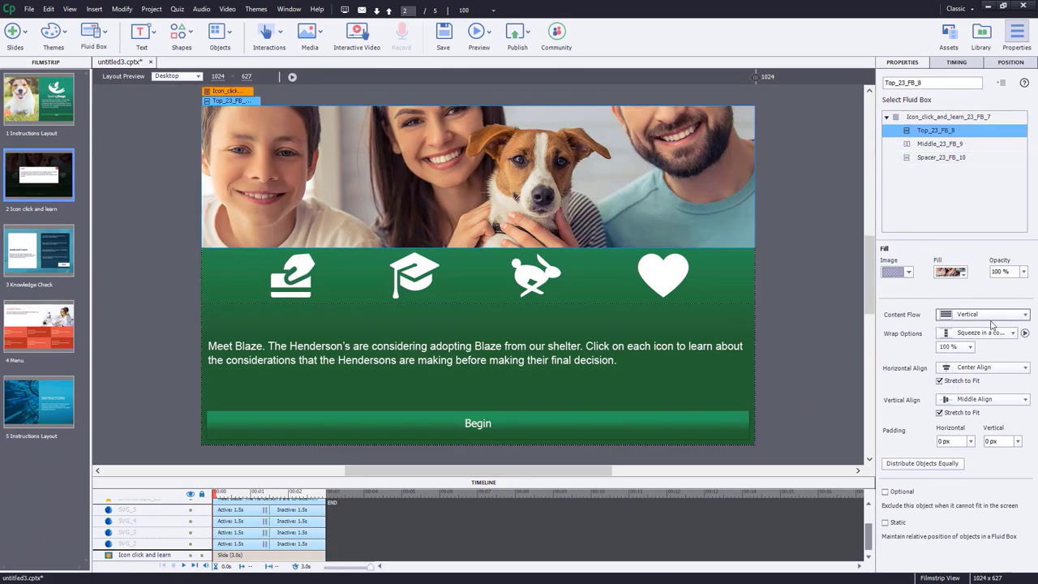
{"action": "left_click", "coordinate": [961, 273]}
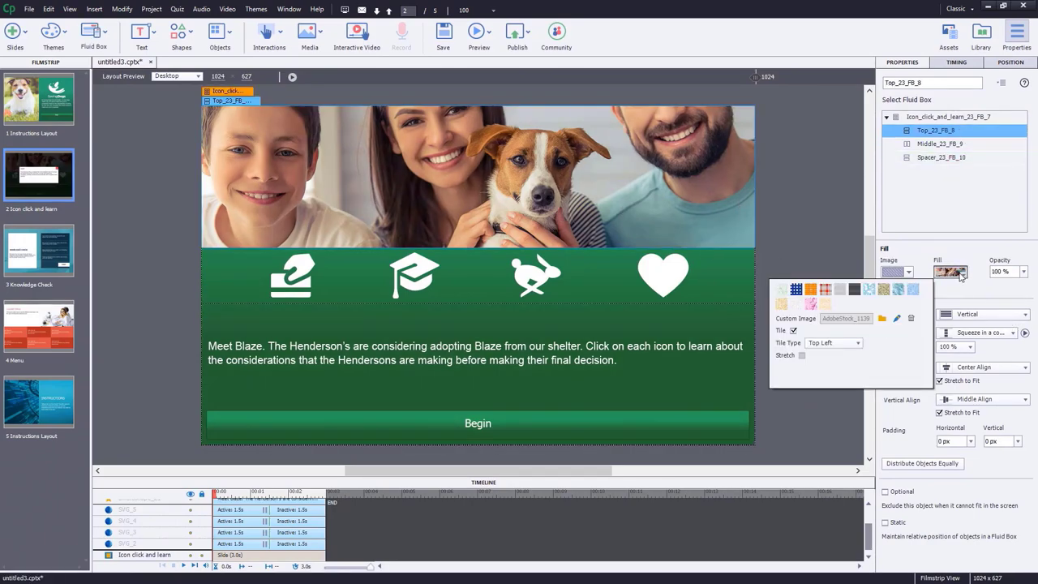
{"action": "left_click", "coordinate": [845, 343]}
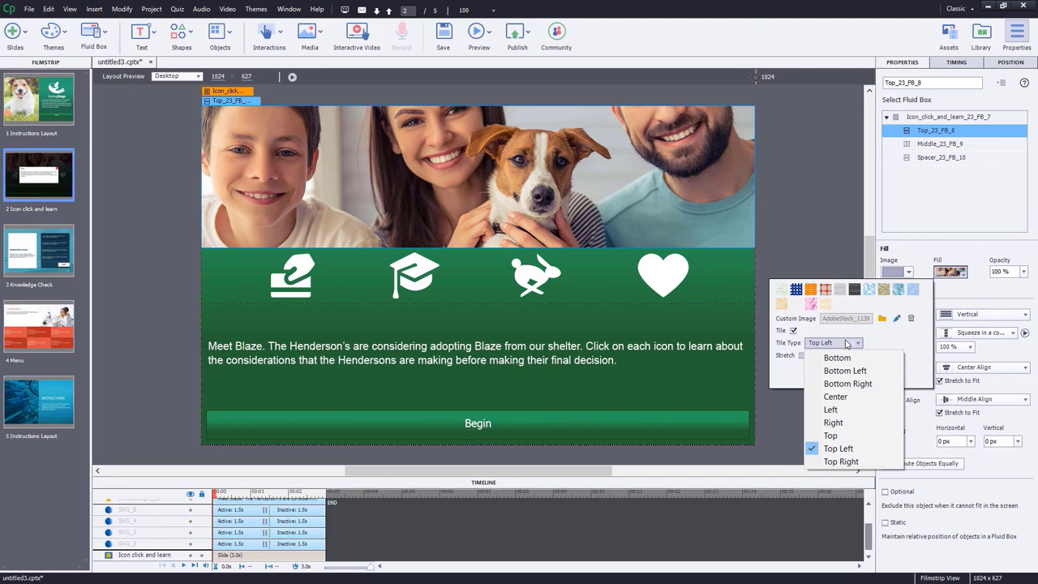
{"action": "left_click", "coordinate": [831, 436]}
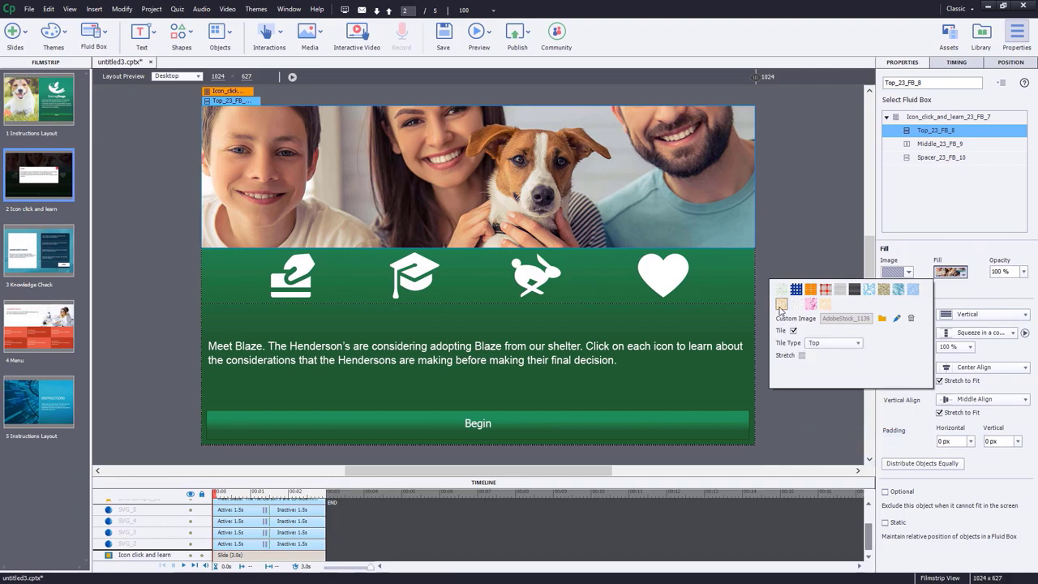
{"action": "left_click", "coordinate": [811, 213]}
{"action": "left_click", "coordinate": [811, 211]}
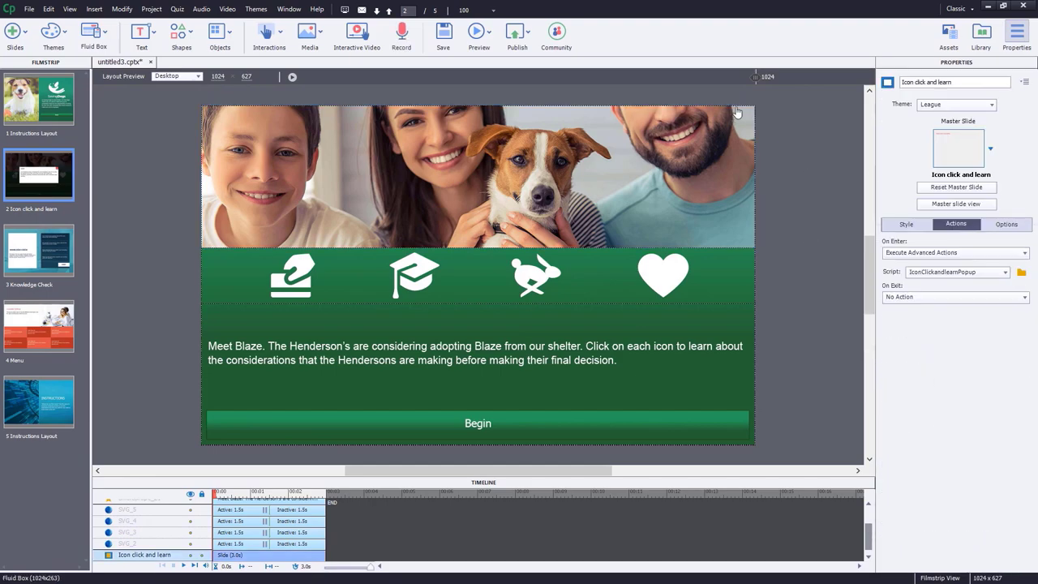
{"action": "left_click", "coordinate": [293, 78]}
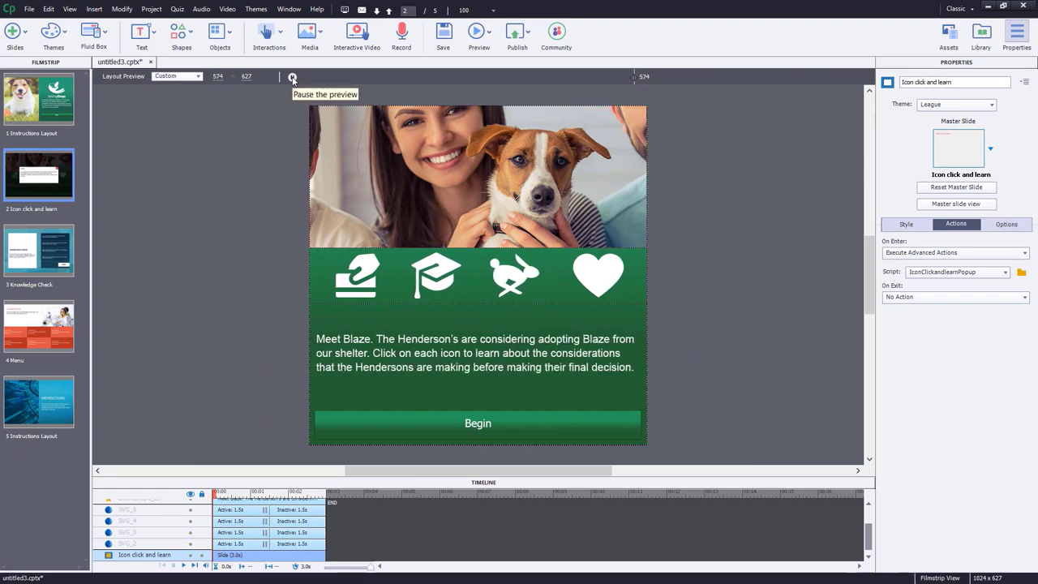
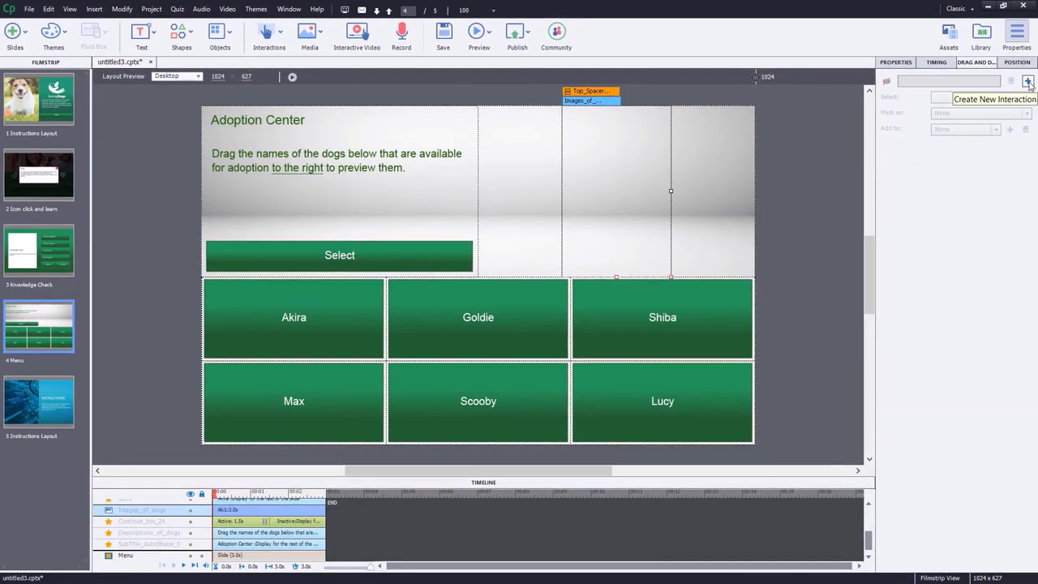
- Create a drag-and-drop interaction on the Menu slide and move its Submit button off the slide, below the dog-name shapes
{"action": "left_click", "coordinate": [1028, 82]}
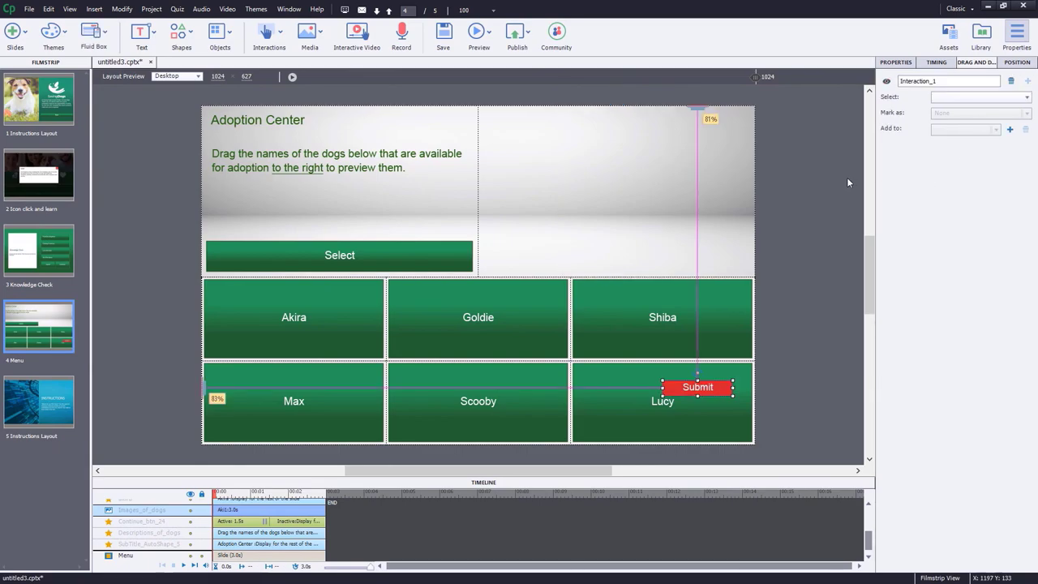
{"action": "scroll", "coordinate": [794, 187], "scroll_direction": "down", "scroll_amount": 4}
{"action": "left_click_drag", "start_coordinate": [706, 230], "coordinate": [473, 374]}
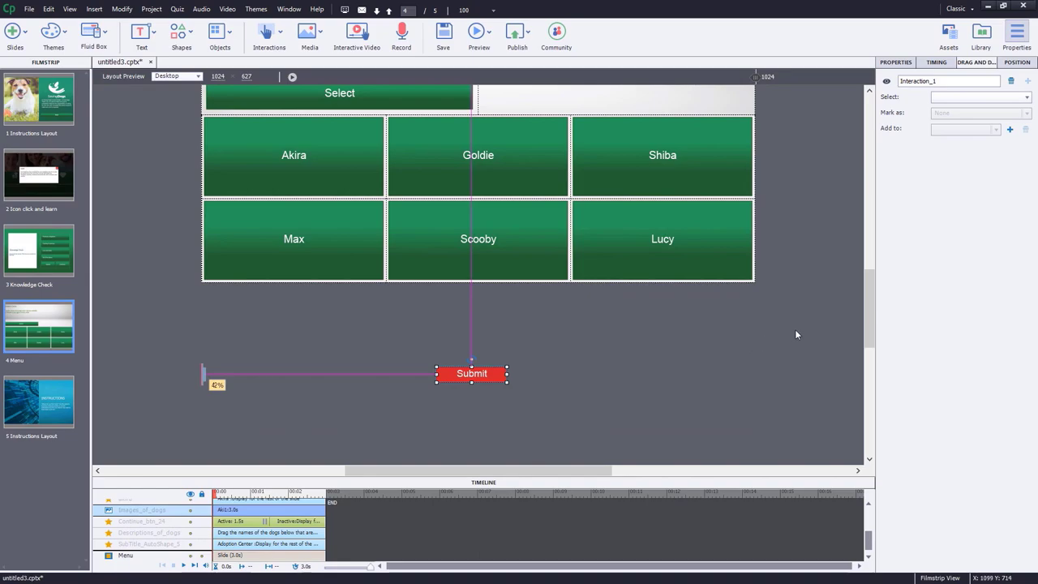
{"action": "scroll", "coordinate": [794, 330], "scroll_direction": "up", "scroll_amount": 4}
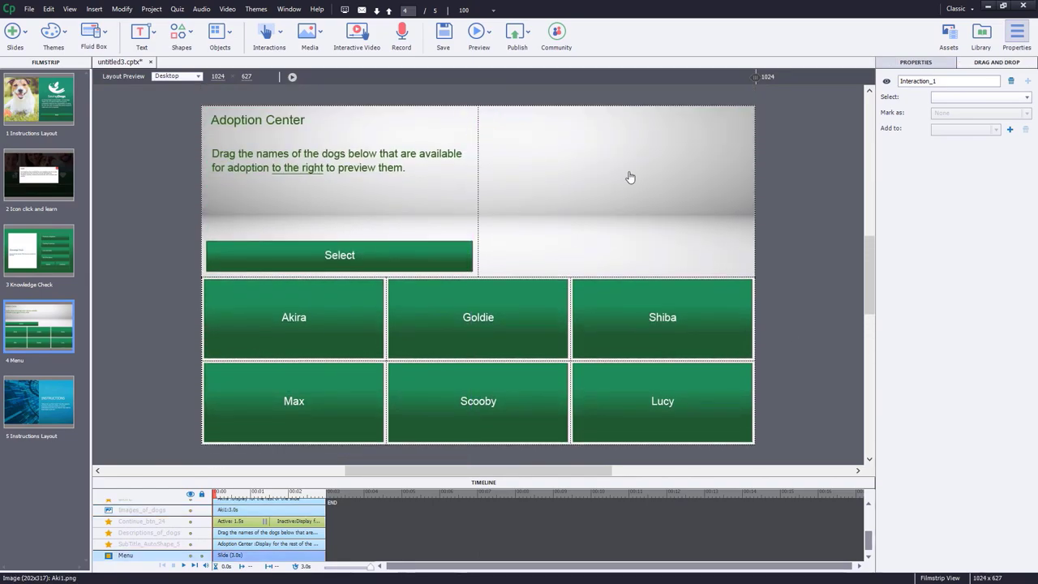
- Mark the Images_of_dogs image as a Drop Target in the drag-and-drop interaction
{"action": "left_click", "coordinate": [627, 177]}
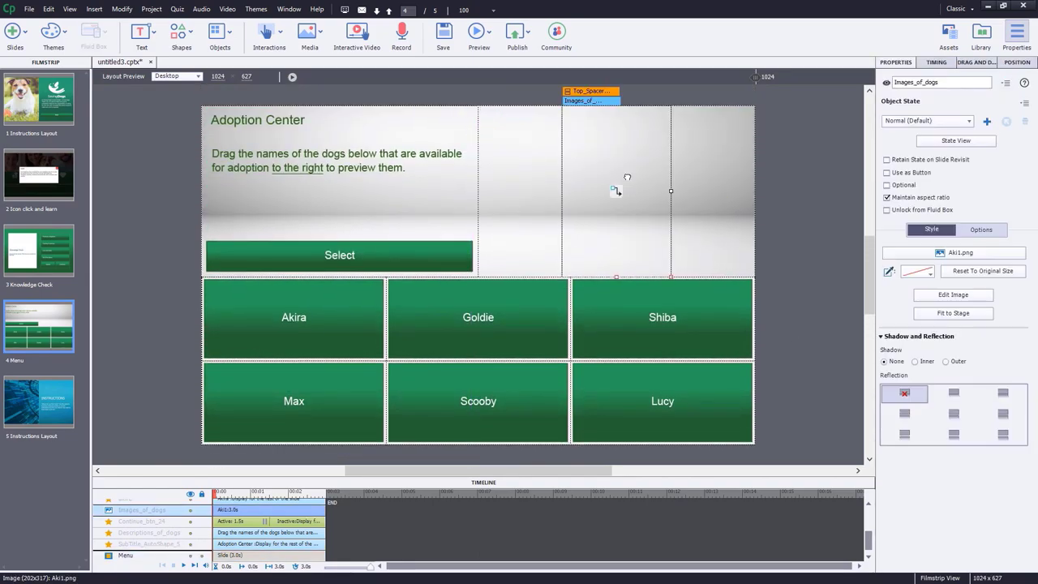
{"action": "left_click", "coordinate": [985, 64]}
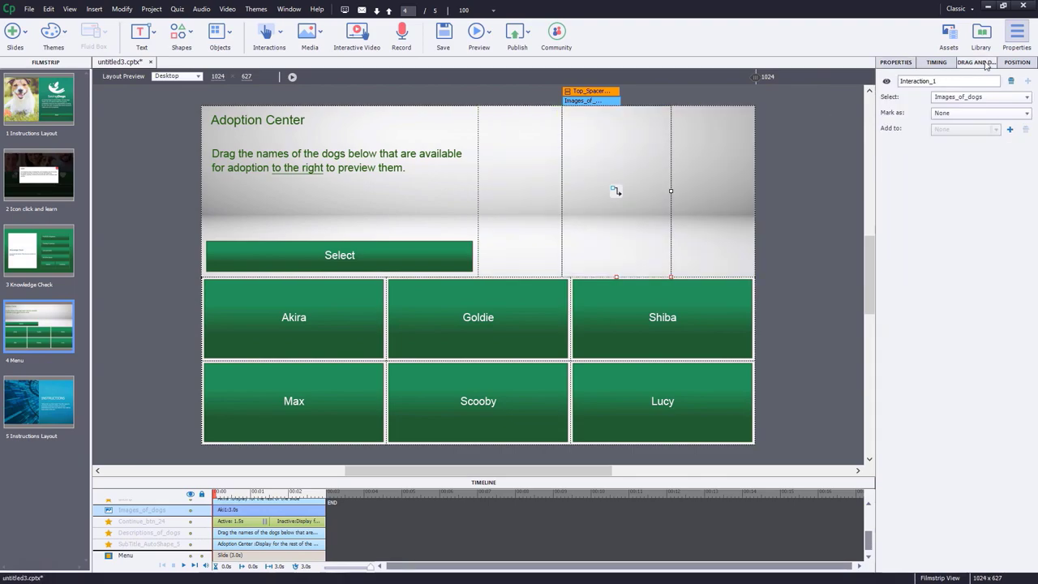
{"action": "left_click", "coordinate": [993, 117]}
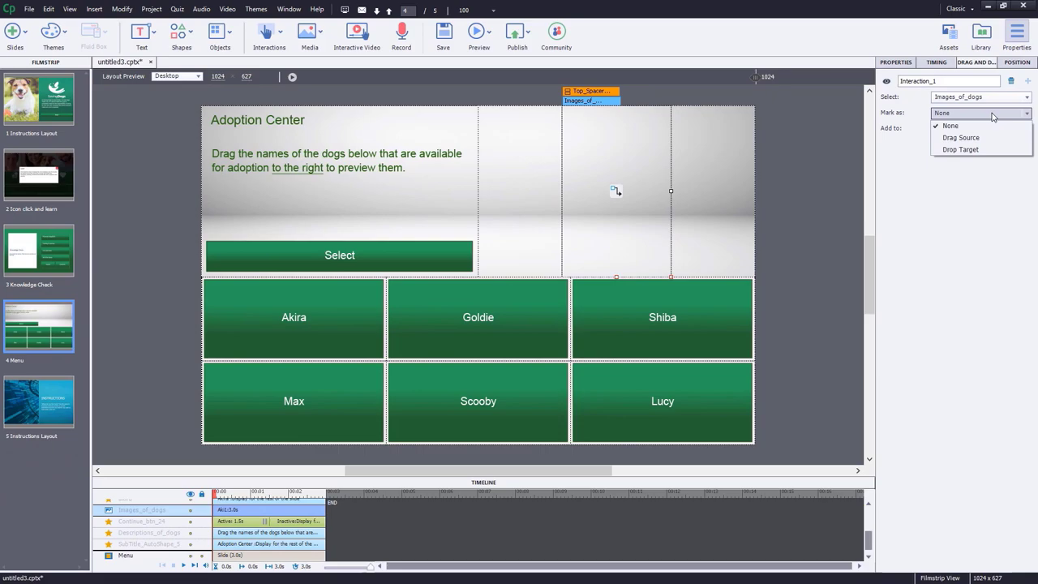
{"action": "left_click", "coordinate": [986, 149]}
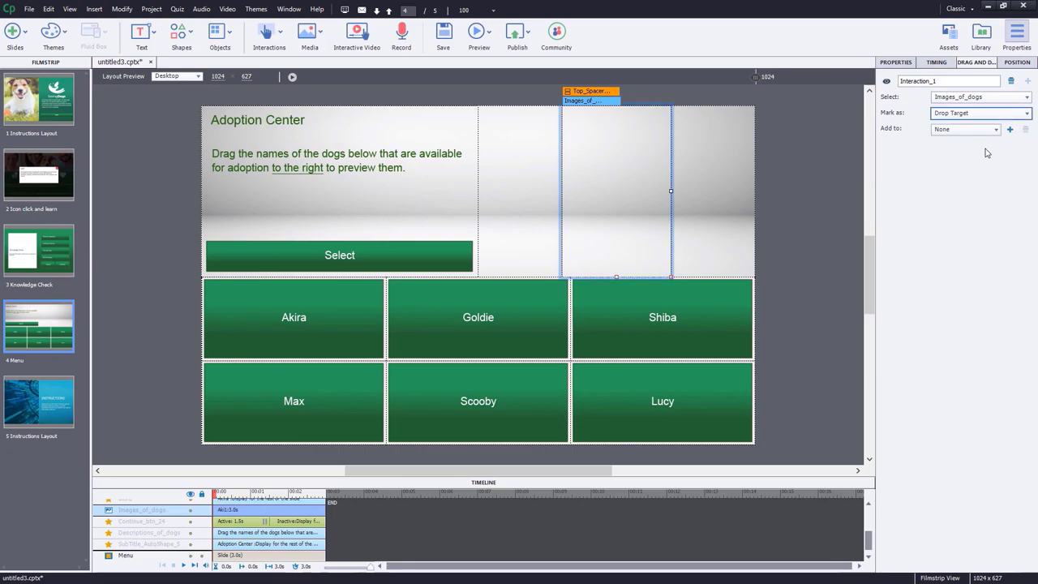
{"action": "left_click", "coordinate": [695, 248]}
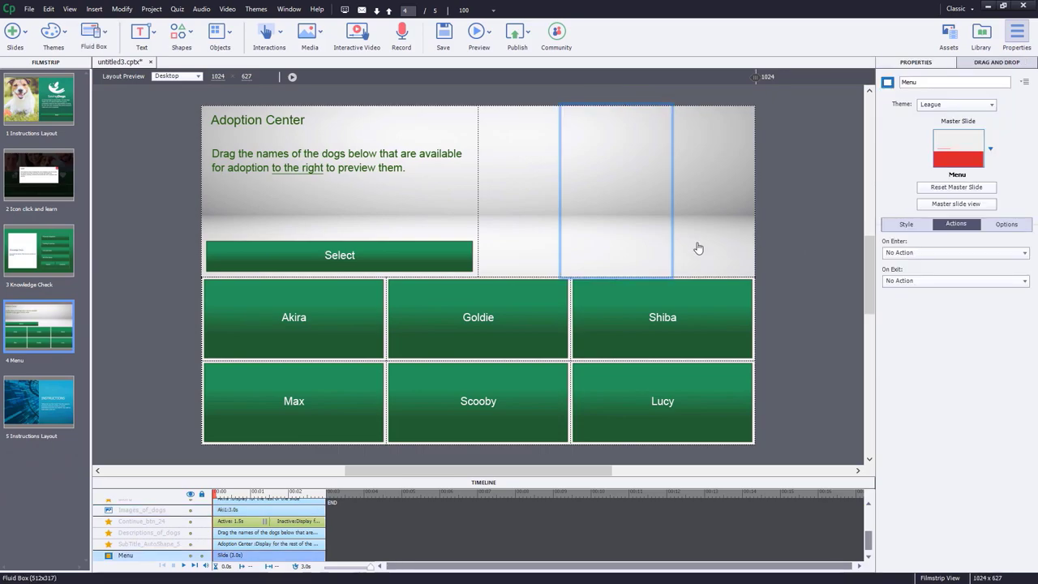
- Mark the Akira shape and the other five dog-name shapes as drag sources
{"action": "left_click", "coordinate": [329, 319]}
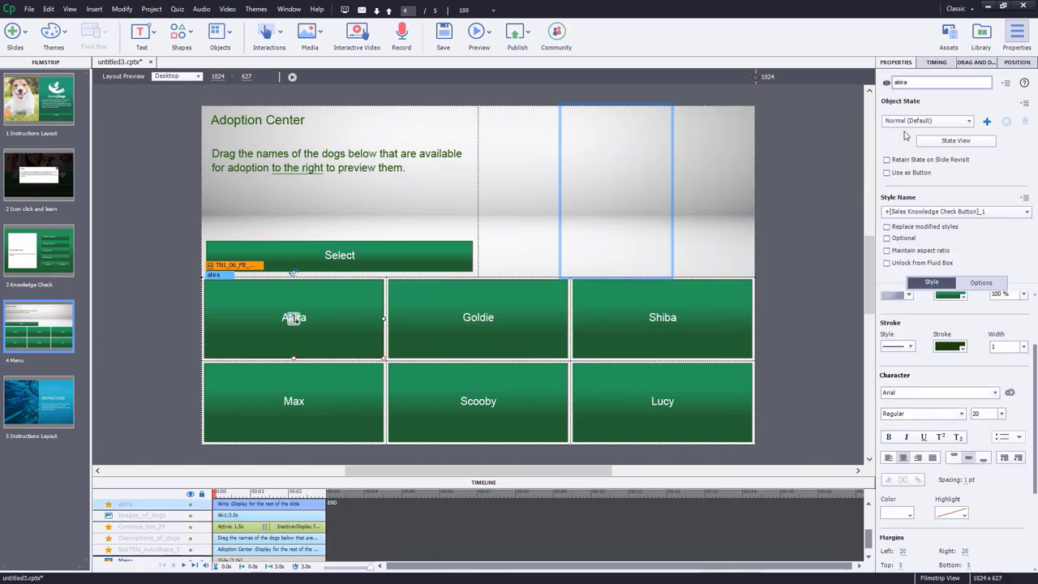
{"action": "left_click", "coordinate": [977, 62]}
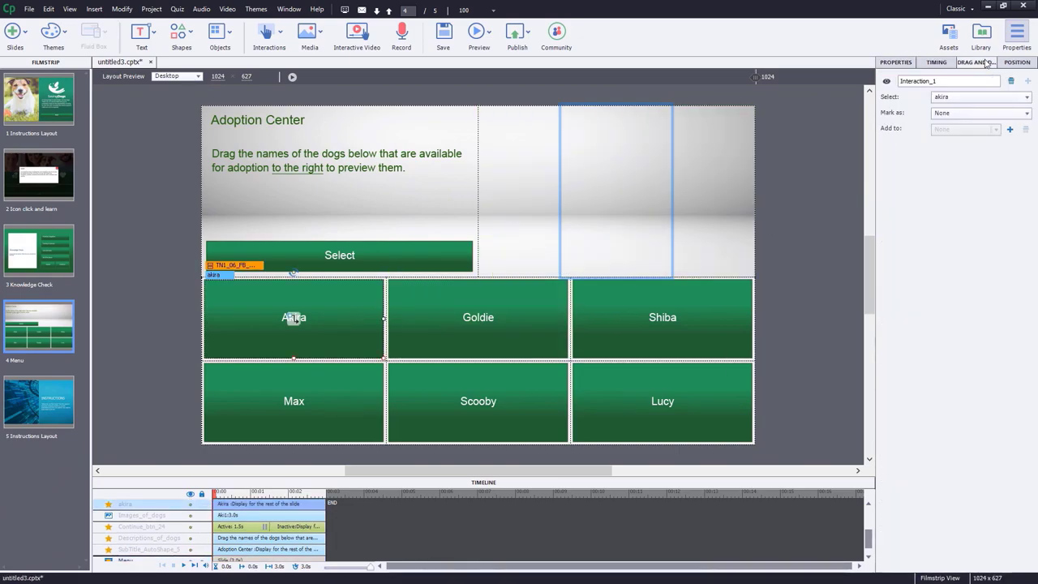
{"action": "left_click", "coordinate": [972, 114]}
{"action": "left_click", "coordinate": [957, 136]}
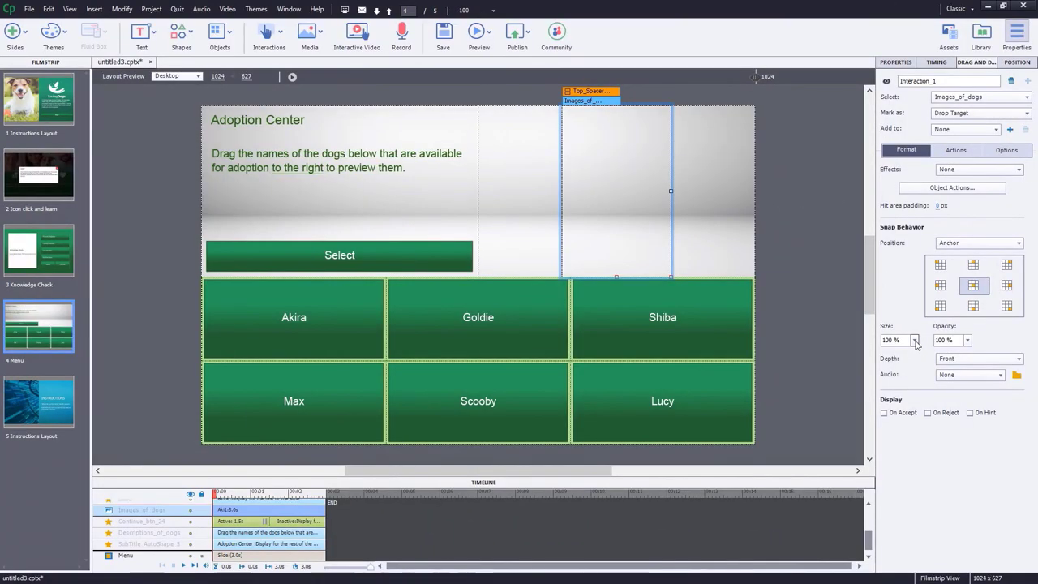
- Set the Images_of_dogs drop target's snap size and opacity to 0 % and choose a snap position type without anchor points
{"action": "left_click", "coordinate": [914, 343]}
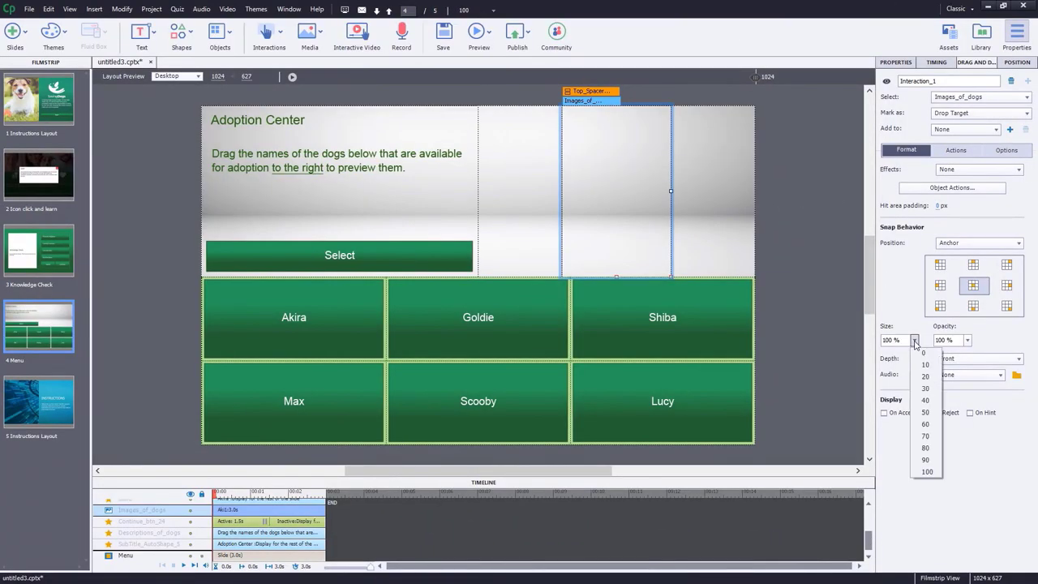
{"action": "left_click", "coordinate": [921, 358]}
{"action": "left_click", "coordinate": [967, 340]}
{"action": "left_click", "coordinate": [976, 353]}
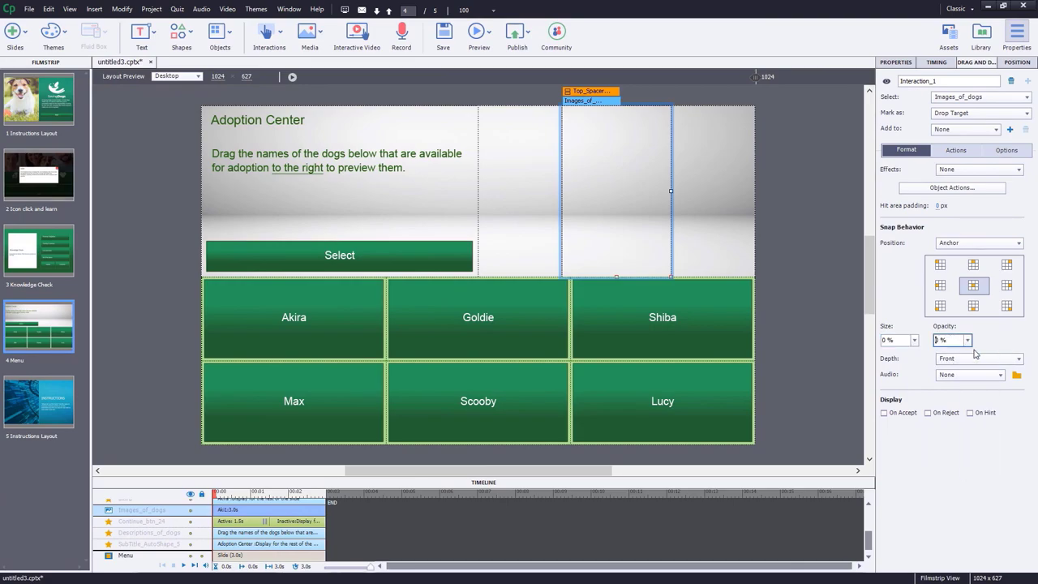
{"action": "left_click", "coordinate": [974, 247]}
{"action": "left_click", "coordinate": [973, 256]}
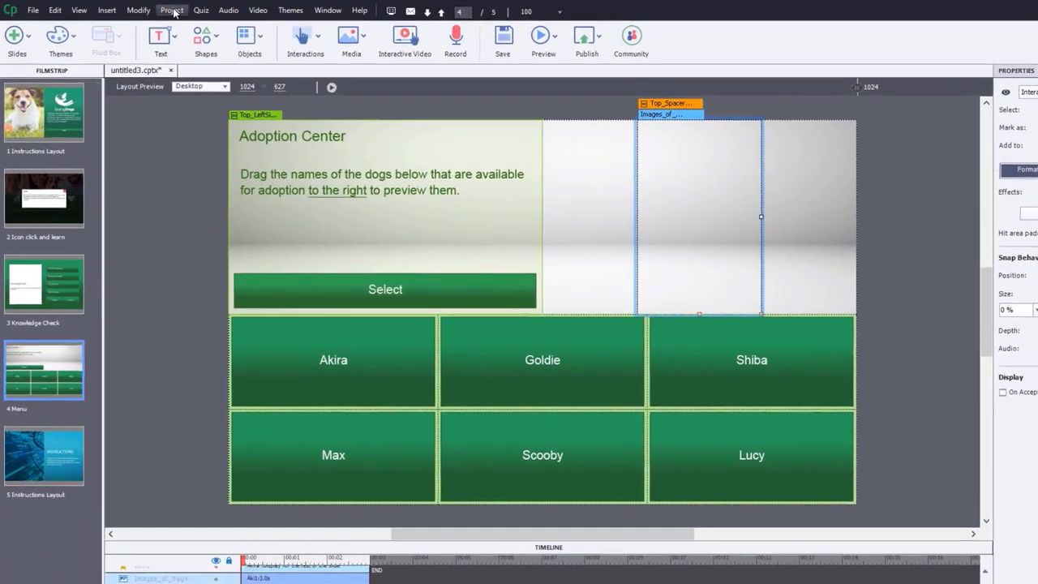
- Add a user variable named _dog_selected with no initial value
{"action": "left_click", "coordinate": [152, 9]}
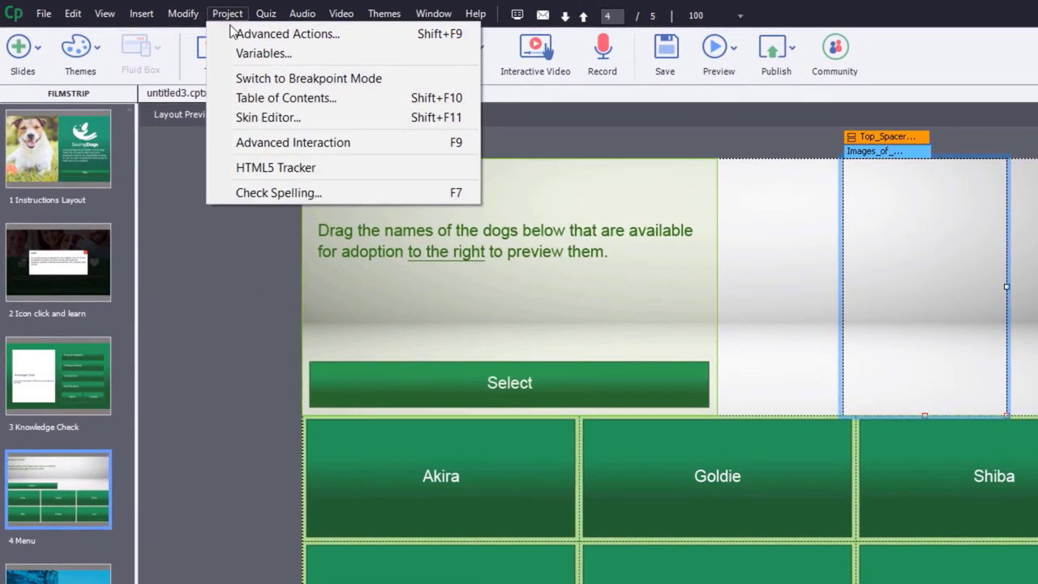
{"action": "left_click", "coordinate": [233, 55]}
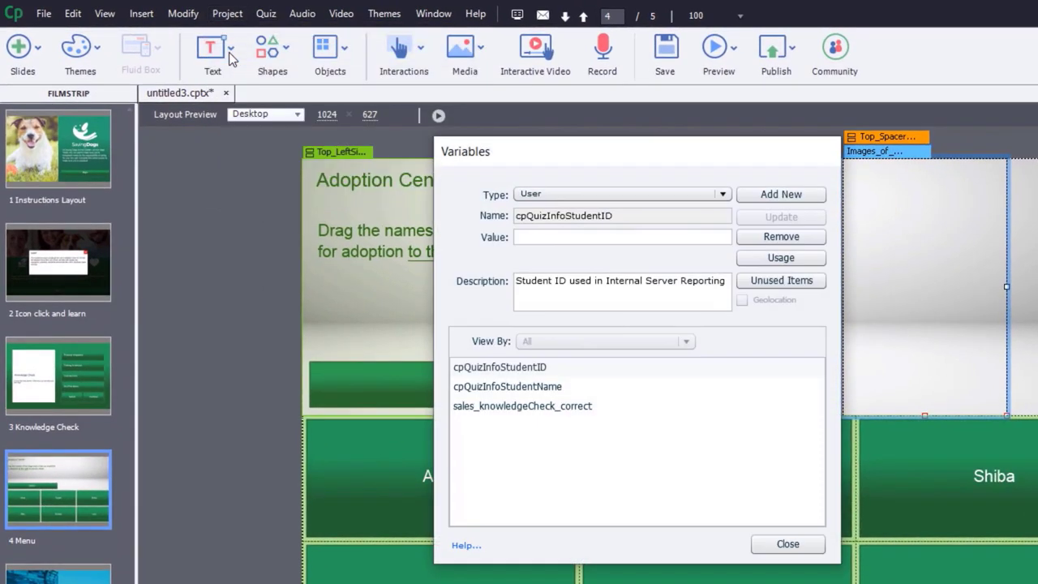
{"action": "left_click", "coordinate": [784, 197]}
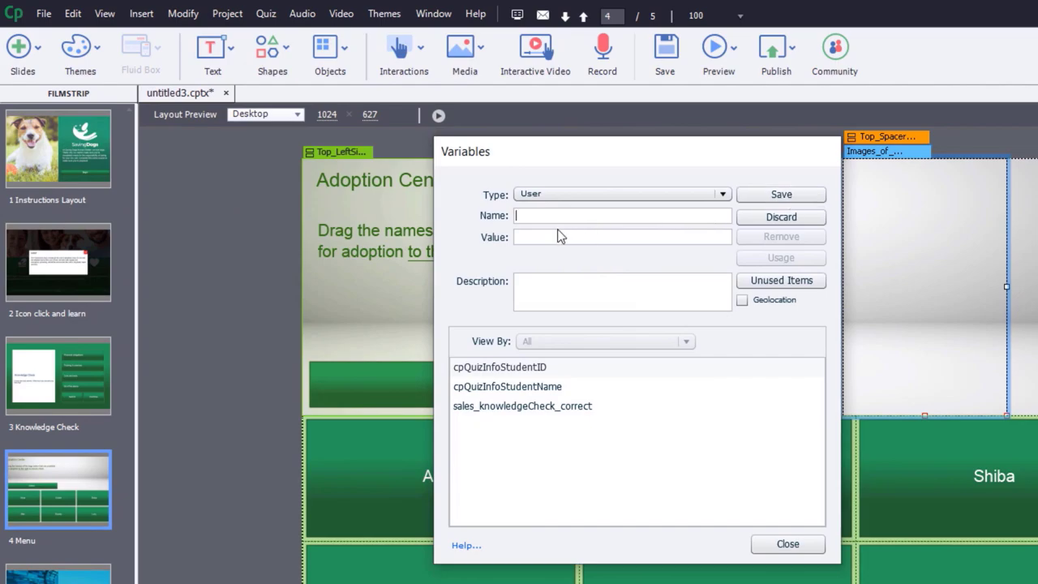
{"action": "left_click", "coordinate": [550, 215]}
{"action": "type", "text": "_dog_selected"}
{"action": "left_click", "coordinate": [782, 198]}
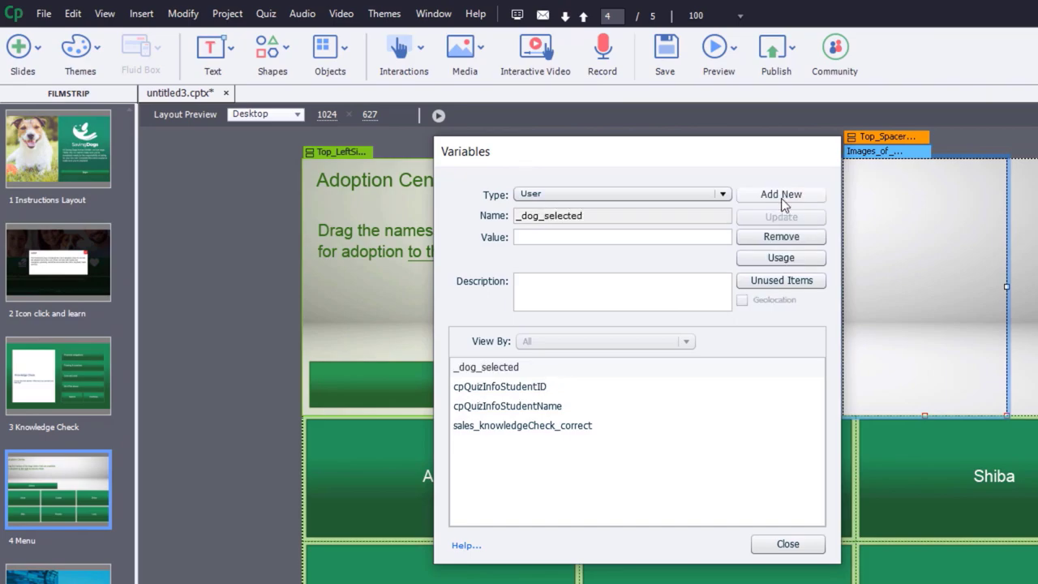
{"action": "left_click", "coordinate": [793, 545]}
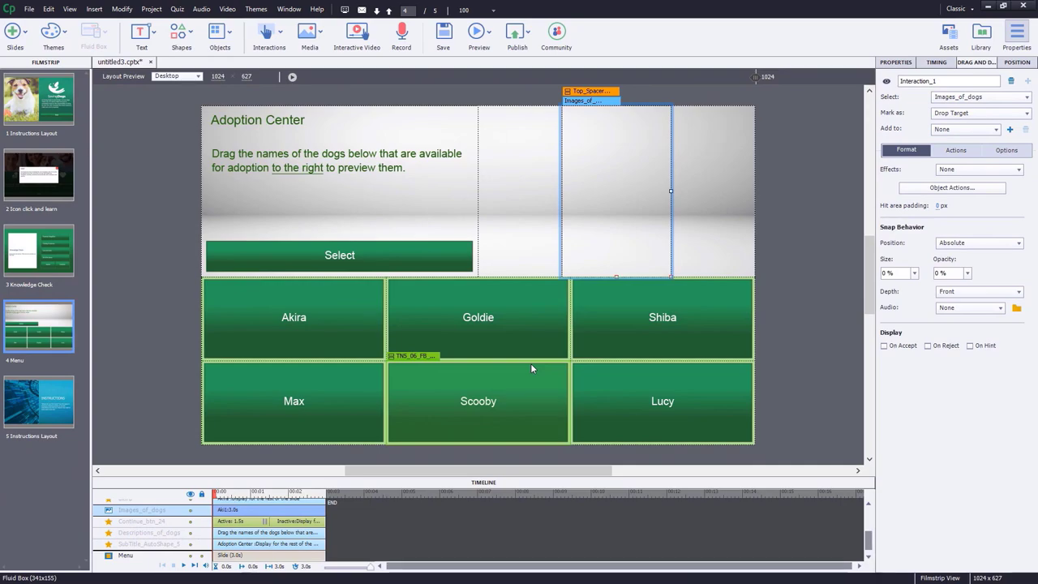
- Start an advanced action named Select_Dog that assigns the literal Akira to the variable _dog_selected
{"action": "left_click", "coordinate": [149, 11]}
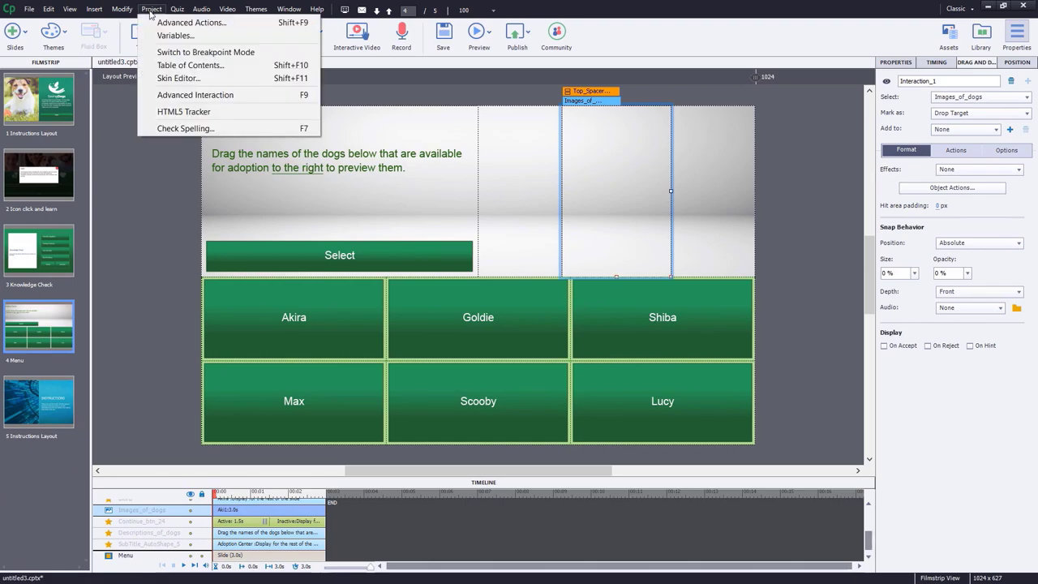
{"action": "left_click", "coordinate": [156, 22]}
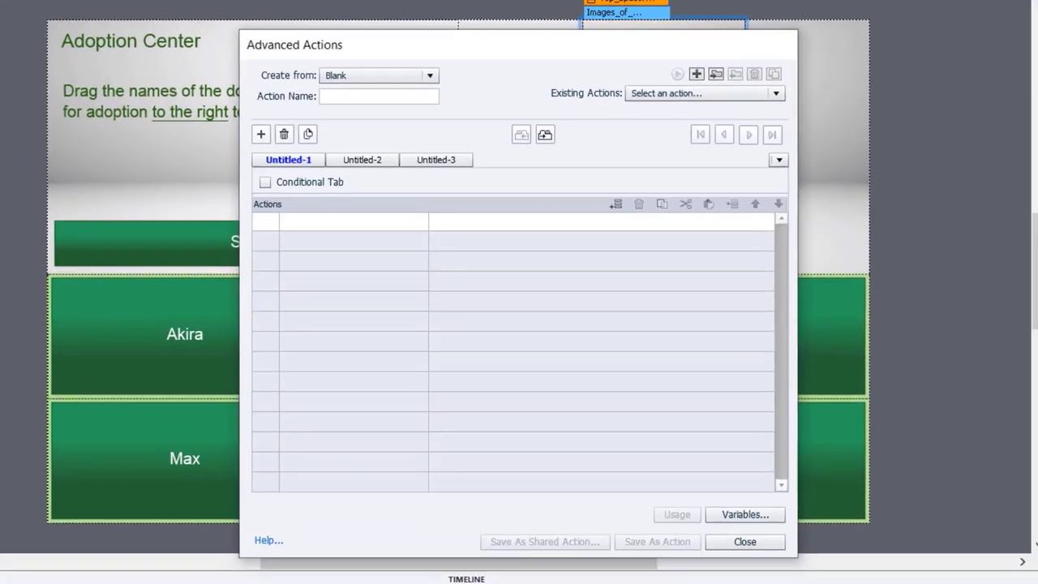
{"action": "left_click", "coordinate": [382, 151]}
{"action": "type", "text": "Select_Dog"}
{"action": "double_click", "coordinate": [304, 217]}
{"action": "key", "text": "a"}
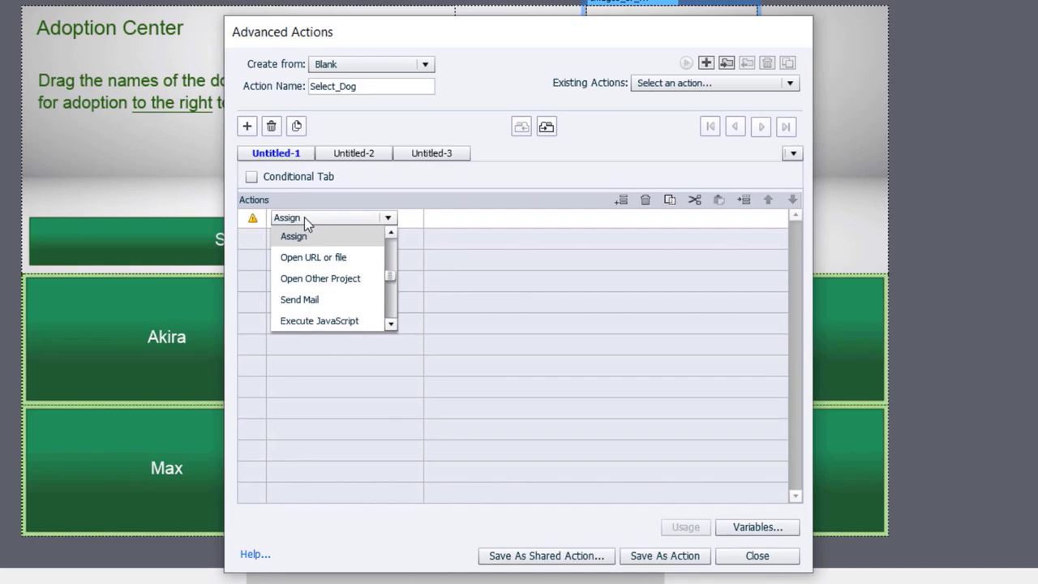
{"action": "left_click", "coordinate": [300, 234]}
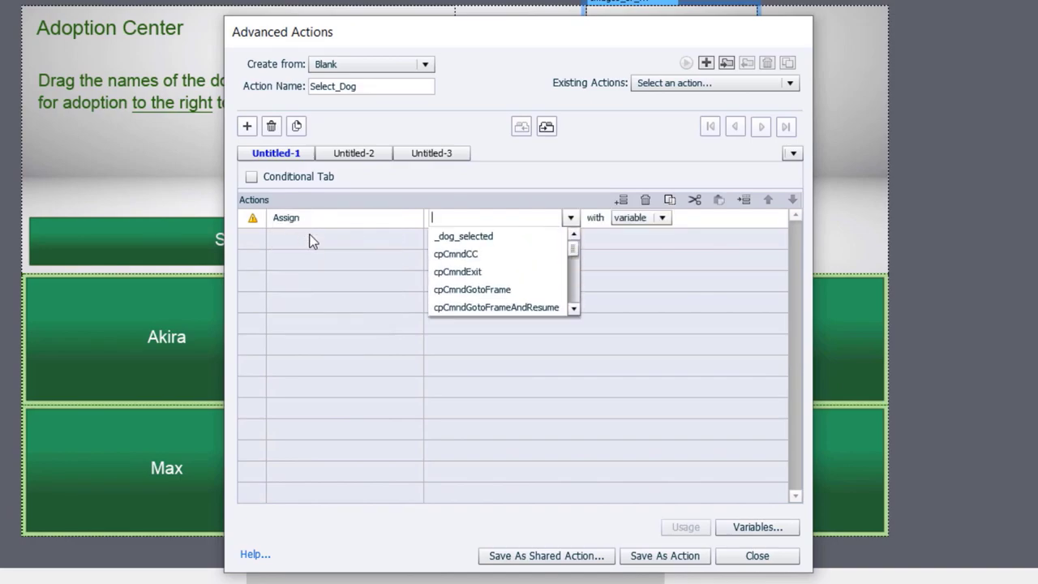
{"action": "left_click", "coordinate": [462, 235]}
{"action": "left_click", "coordinate": [568, 220]}
{"action": "left_click", "coordinate": [567, 249]}
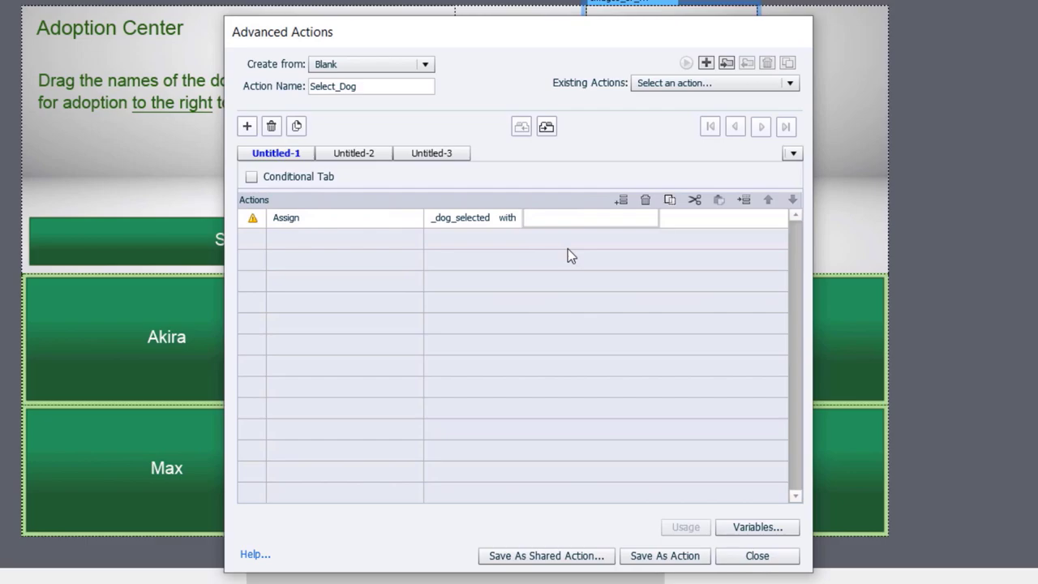
{"action": "type", "text": "Akira"}
- Add a Change State of action to Select_Dog that switches Descriptions_of_dogs to its akira state
{"action": "left_click", "coordinate": [297, 240]}
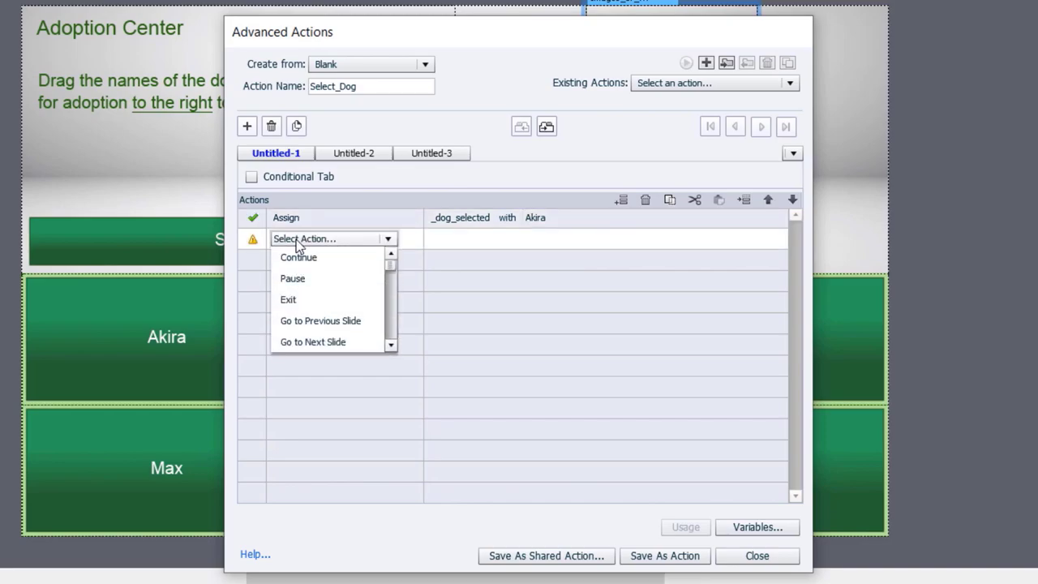
{"action": "key", "text": "Down"}
{"action": "key", "text": "c"}
{"action": "key", "text": "Return"}
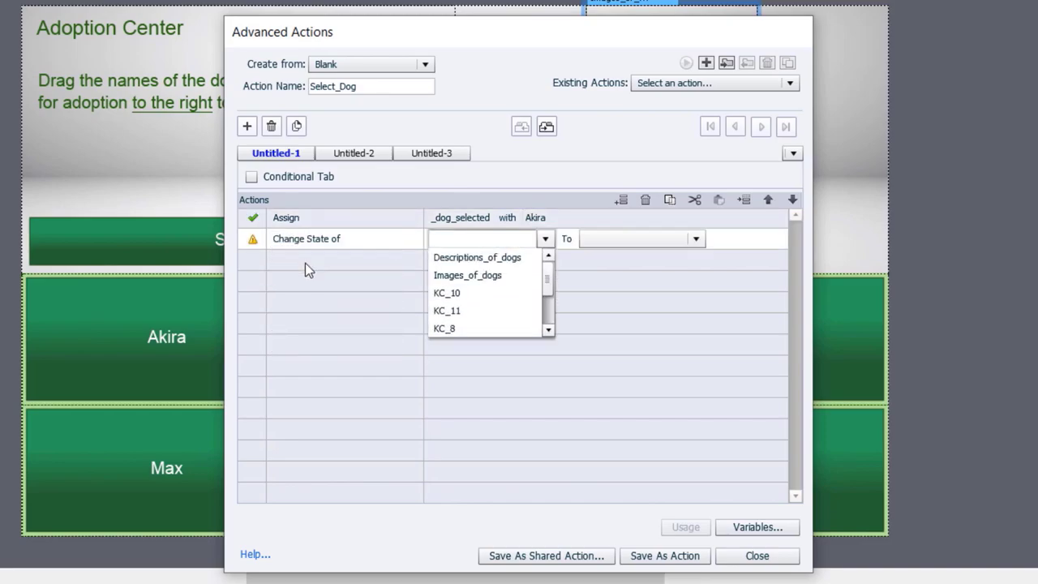
{"action": "left_click", "coordinate": [449, 258]}
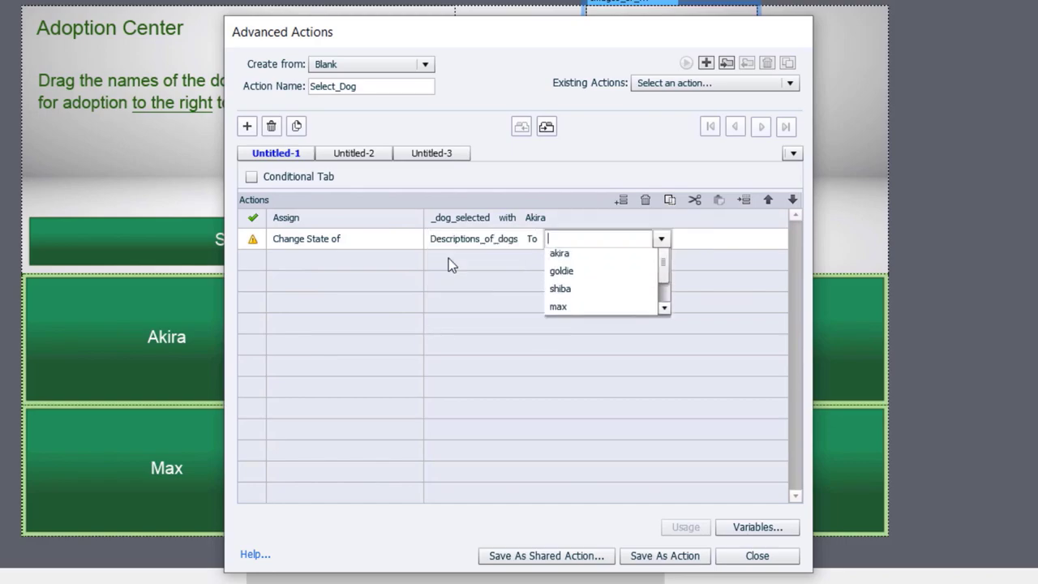
{"action": "left_click", "coordinate": [572, 275]}
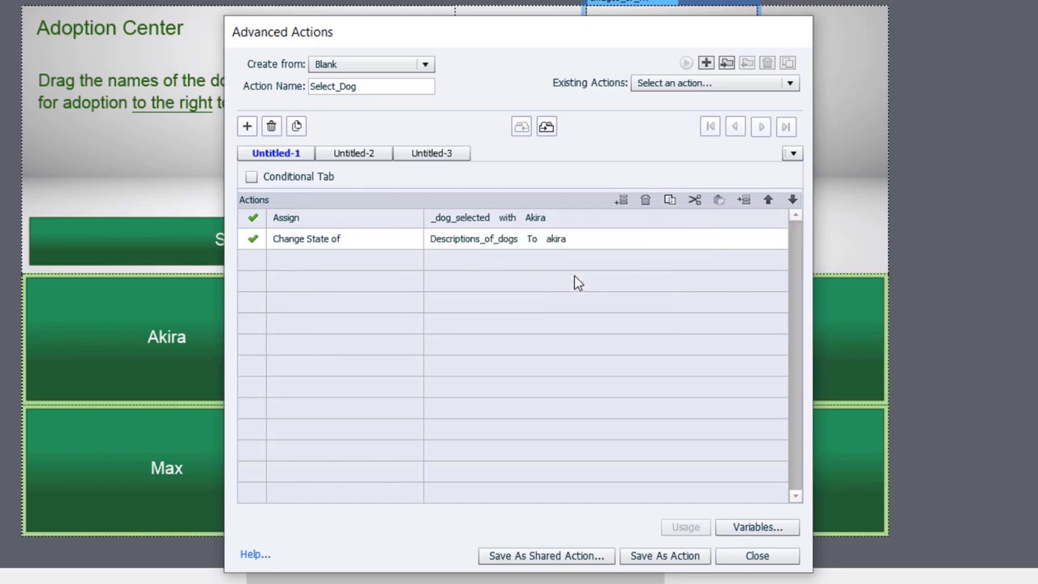
- Add a Change State of action switching Images_of_dogs to akira and save the Select_Dog advanced action
{"action": "left_click", "coordinate": [302, 261]}
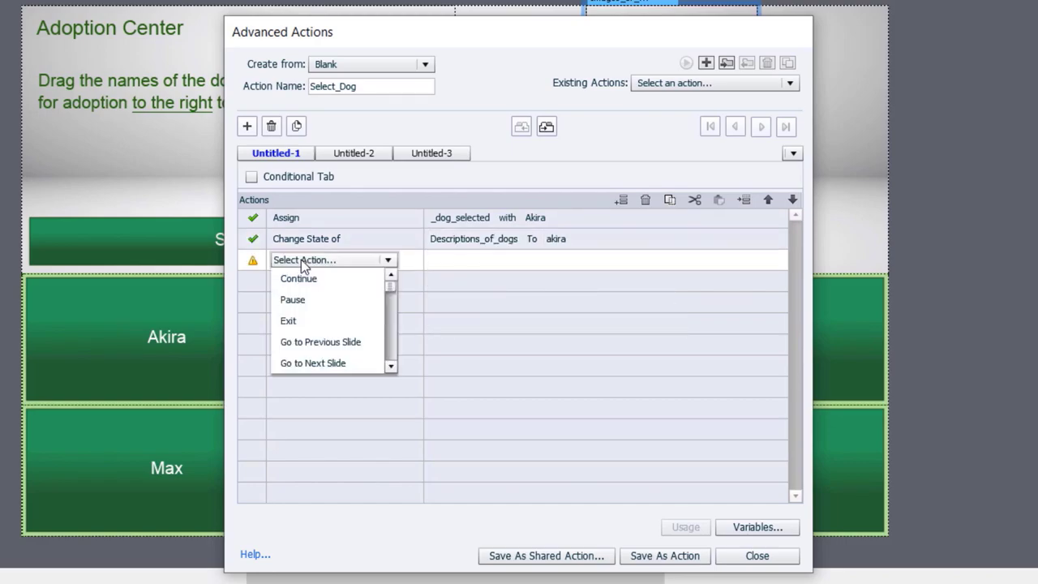
{"action": "type", "text": "ch"}
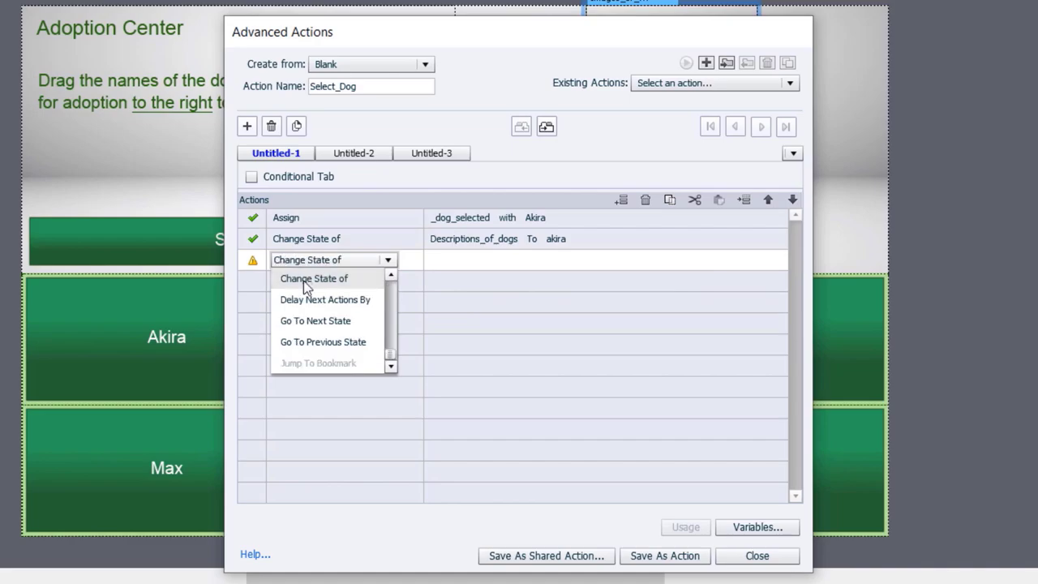
{"action": "left_click", "coordinate": [303, 281]}
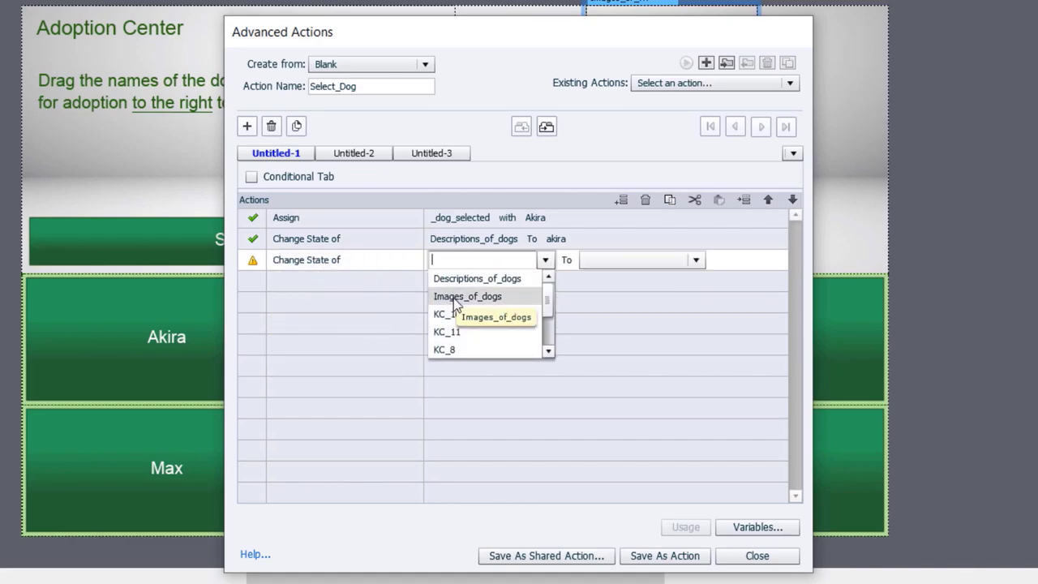
{"action": "left_click", "coordinate": [453, 298]}
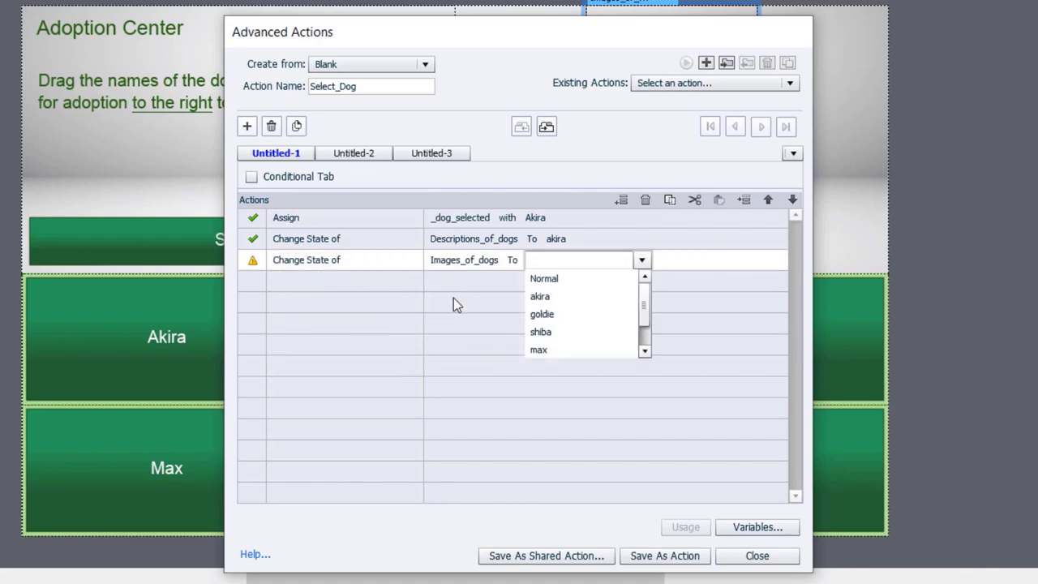
{"action": "left_click", "coordinate": [563, 296]}
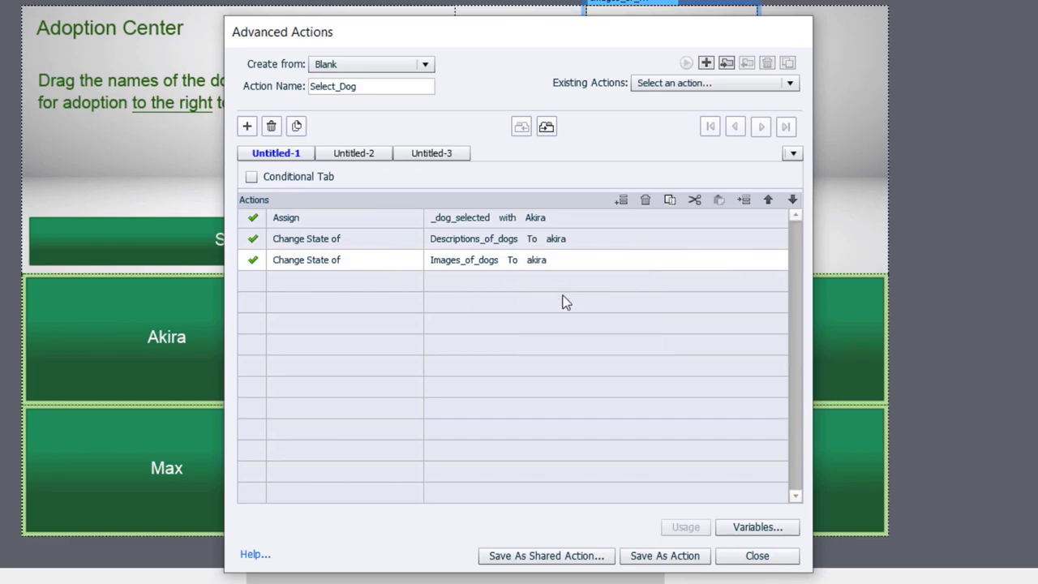
{"action": "left_click", "coordinate": [661, 558]}
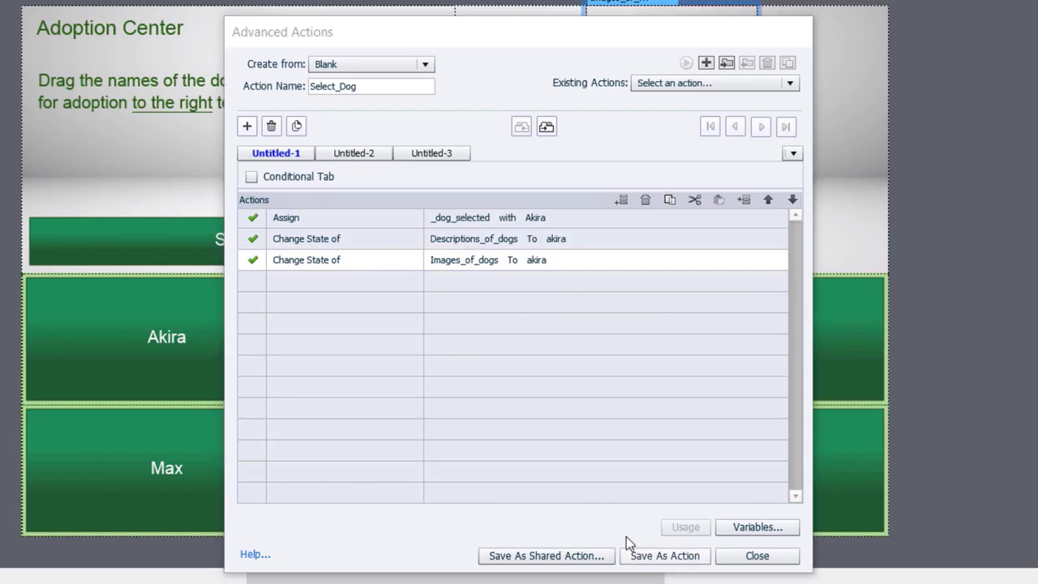
{"action": "left_click", "coordinate": [573, 329]}
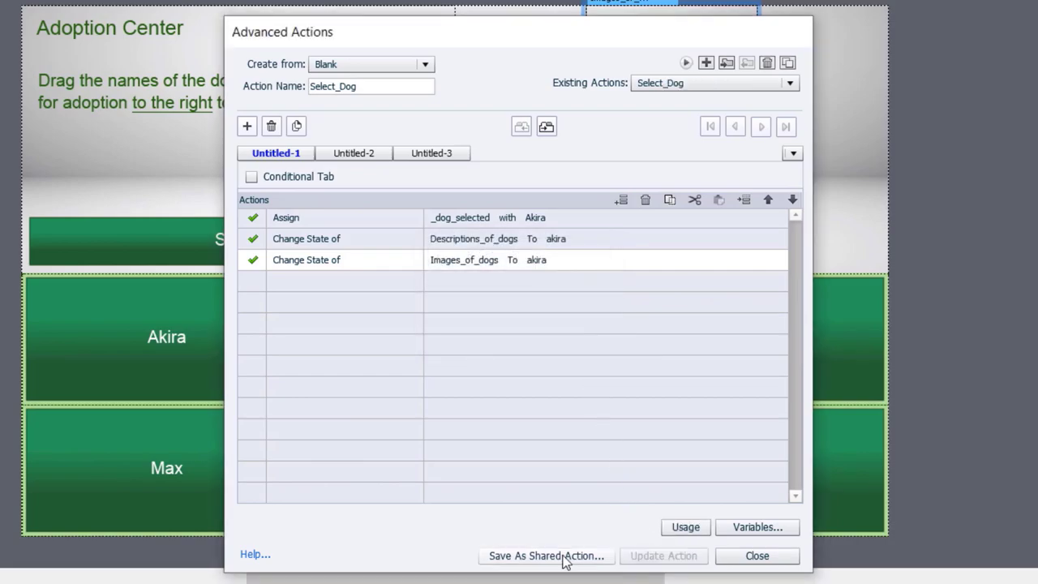
- Start saving Select_Dog as a shared action, describing the Descriptions_of_dogs parameter as "Description object" and its akira state as "State for the dog selected"
{"action": "left_click", "coordinate": [557, 558]}
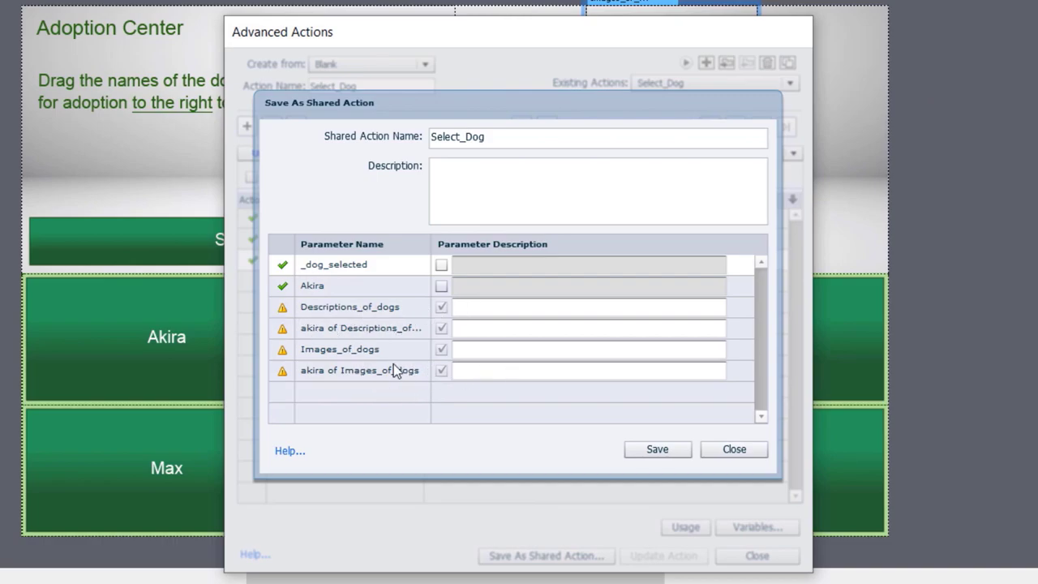
{"action": "left_click", "coordinate": [474, 309]}
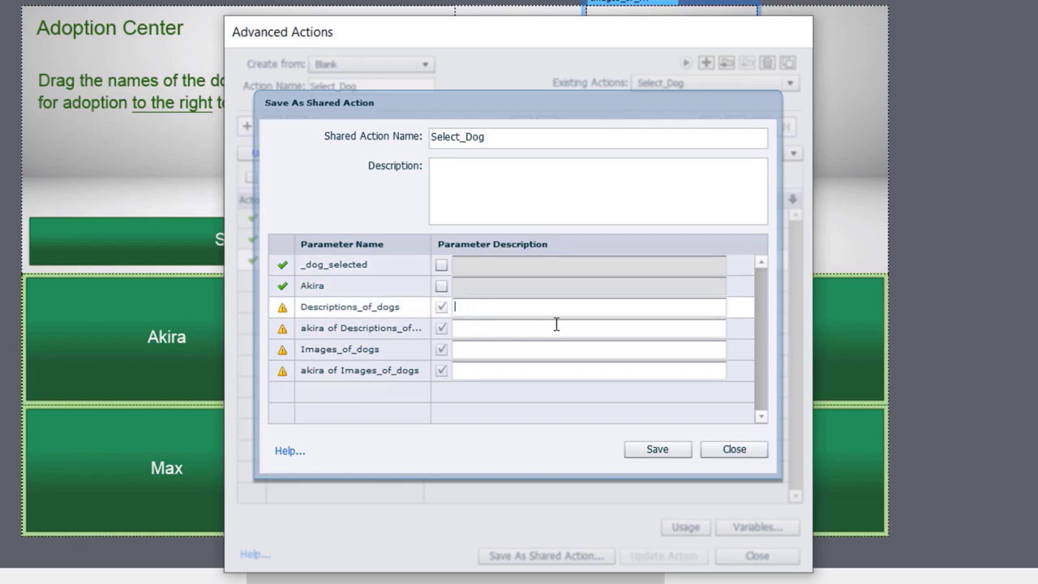
{"action": "type", "text": "Description object"}
{"action": "left_click", "coordinate": [514, 327]}
{"action": "type", "text": "State for th"}
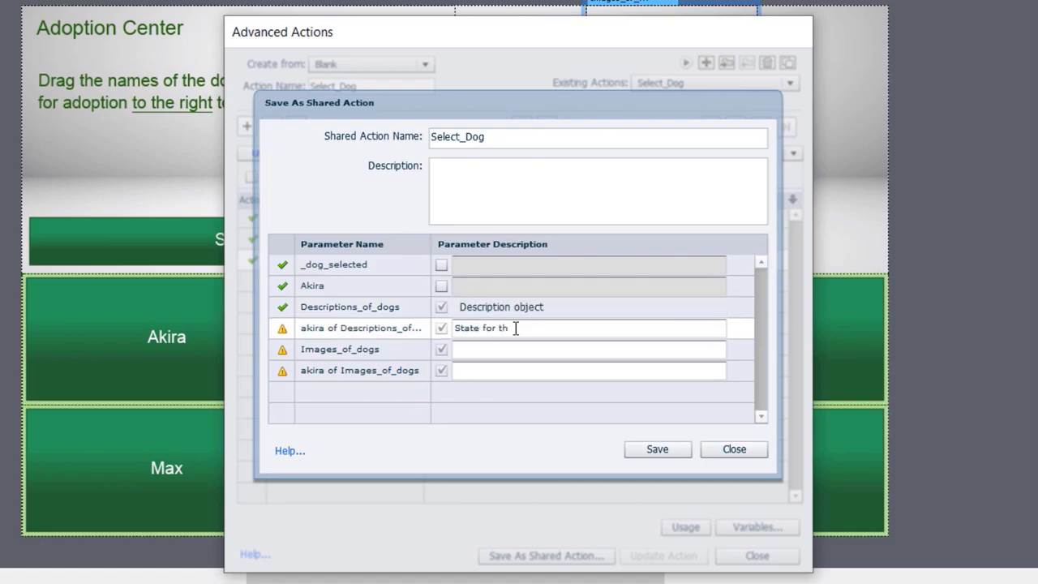
{"action": "type", "text": "e dog selected"}
- Describe the Images_of_dogs parameter as "Images of dogs" and its akira state as "State for the dog selected"
{"action": "left_click", "coordinate": [490, 354]}
{"action": "type", "text": "Images of dogs"}
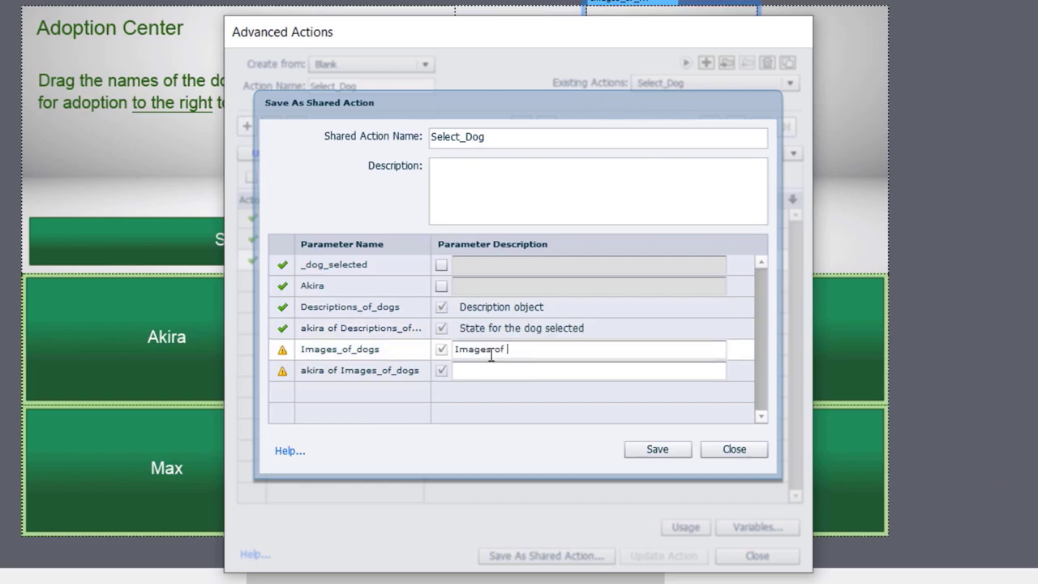
{"action": "key", "text": "Return"}
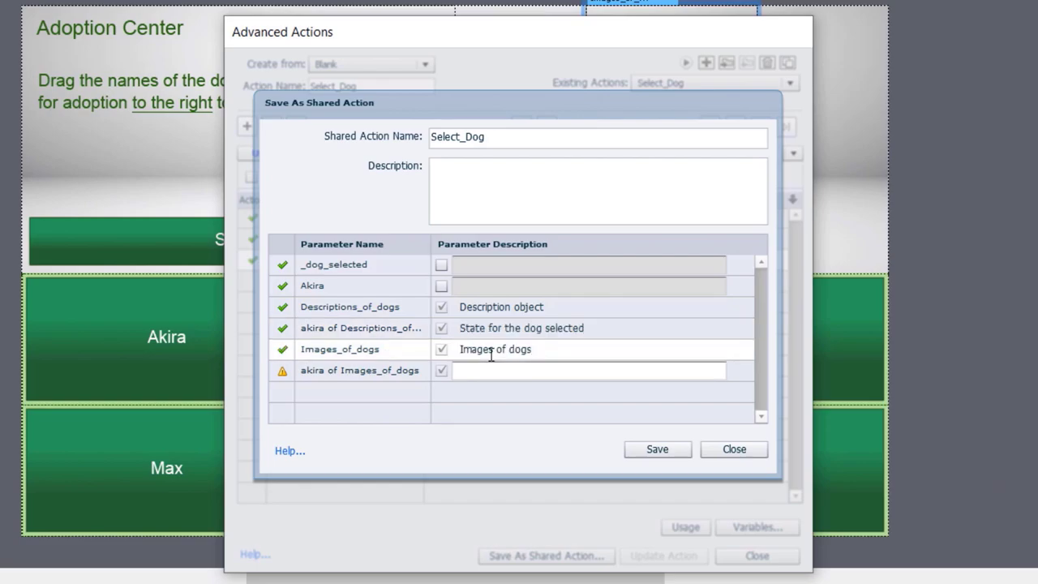
{"action": "left_click", "coordinate": [492, 370]}
{"action": "type", "text": "State for the dog selected"}
{"action": "key", "text": "Return"}
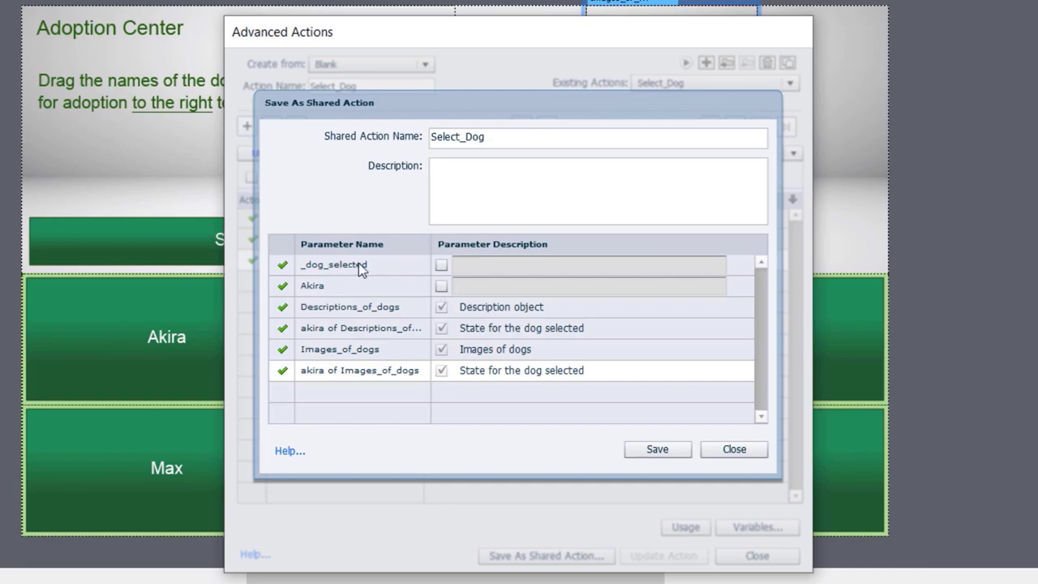
- Make the Akira literal a parameter described as "Name of dog selected", save the Select_Dog shared action and close the advanced actions
{"action": "left_click", "coordinate": [440, 287]}
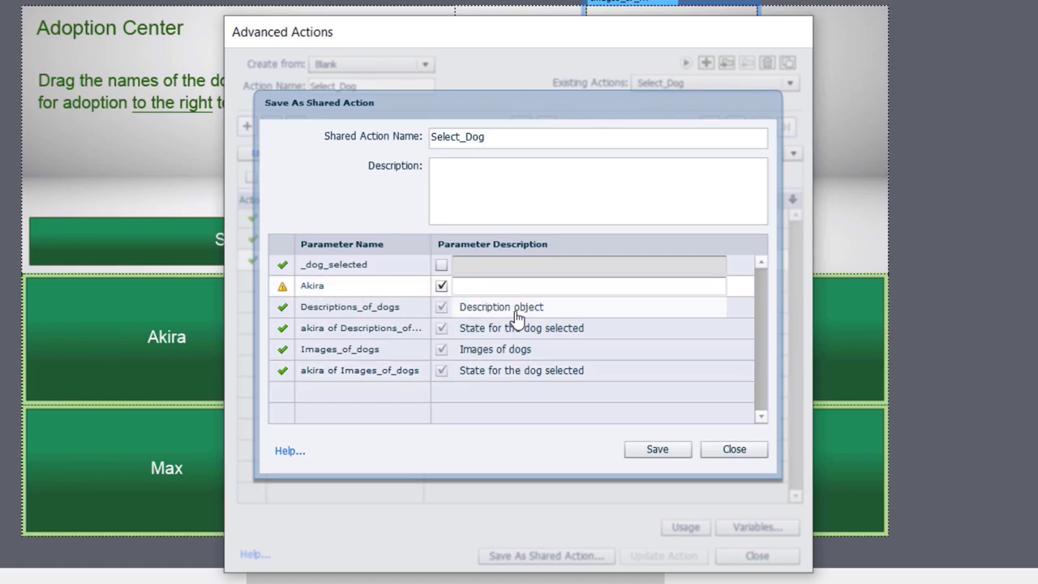
{"action": "type", "text": "Name of dog selected"}
{"action": "key", "text": "Return"}
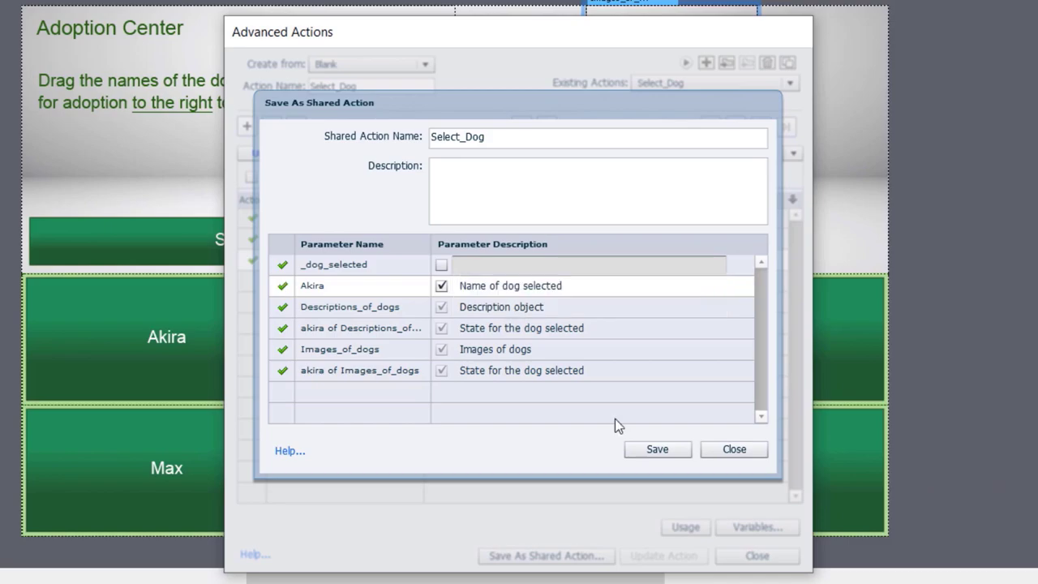
{"action": "left_click", "coordinate": [671, 451]}
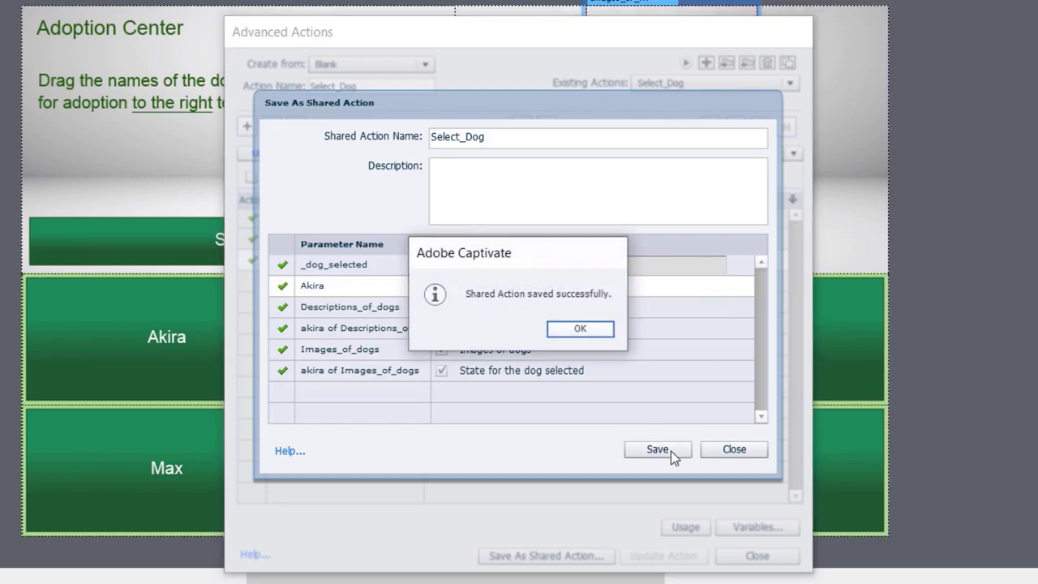
{"action": "left_click", "coordinate": [592, 329]}
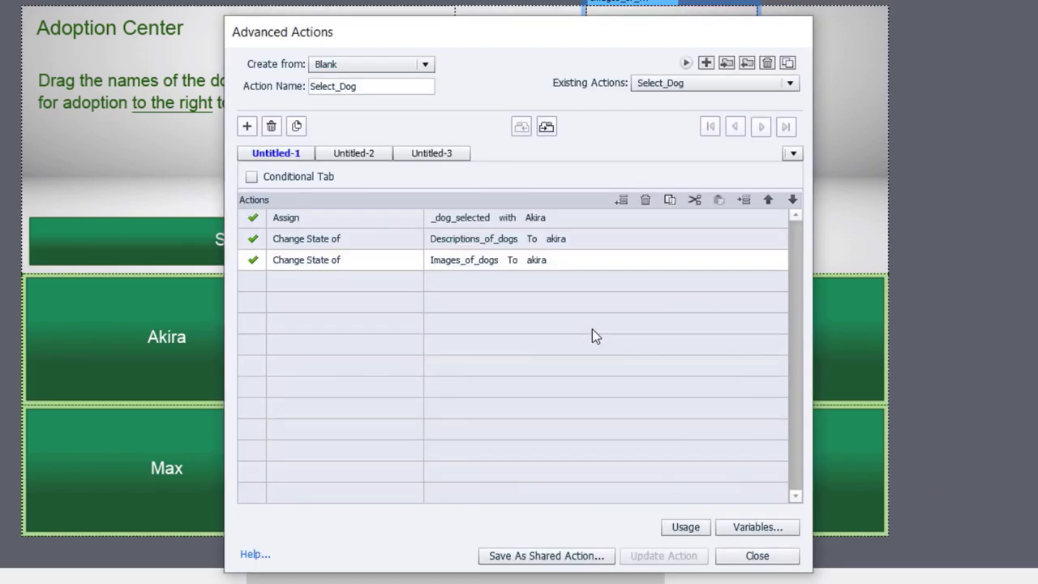
{"action": "left_click", "coordinate": [755, 558]}
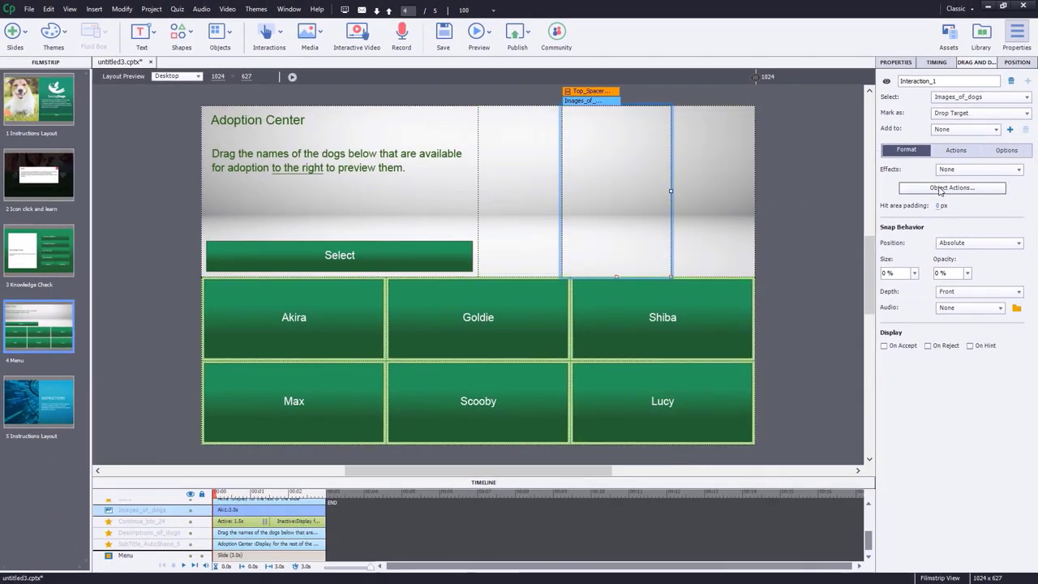
- In the Images_of_dogs drop target's object actions, turn off Accept All and set On Accept to Replace
{"action": "left_click", "coordinate": [938, 189]}
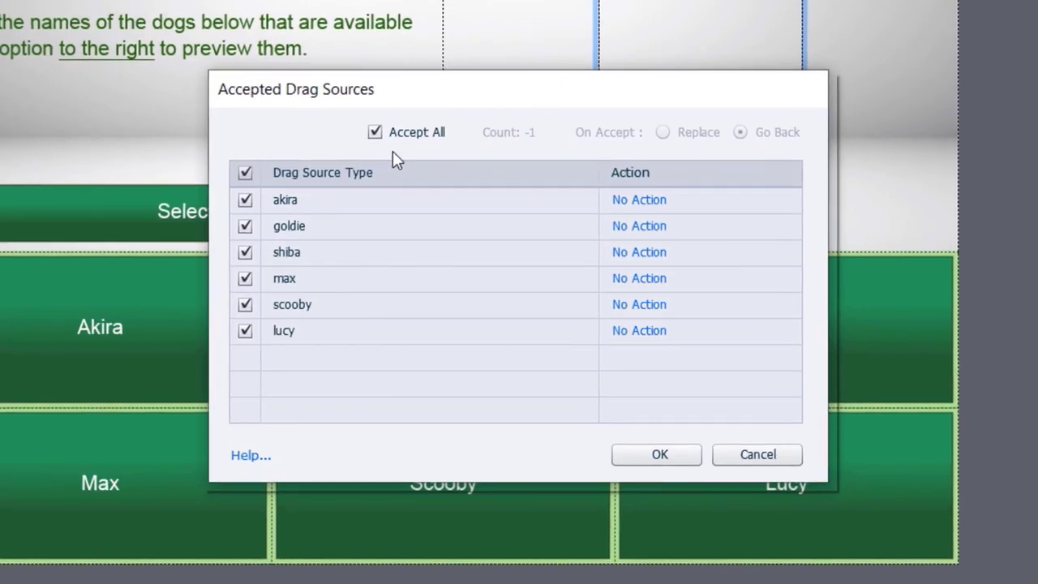
{"action": "left_click", "coordinate": [374, 132]}
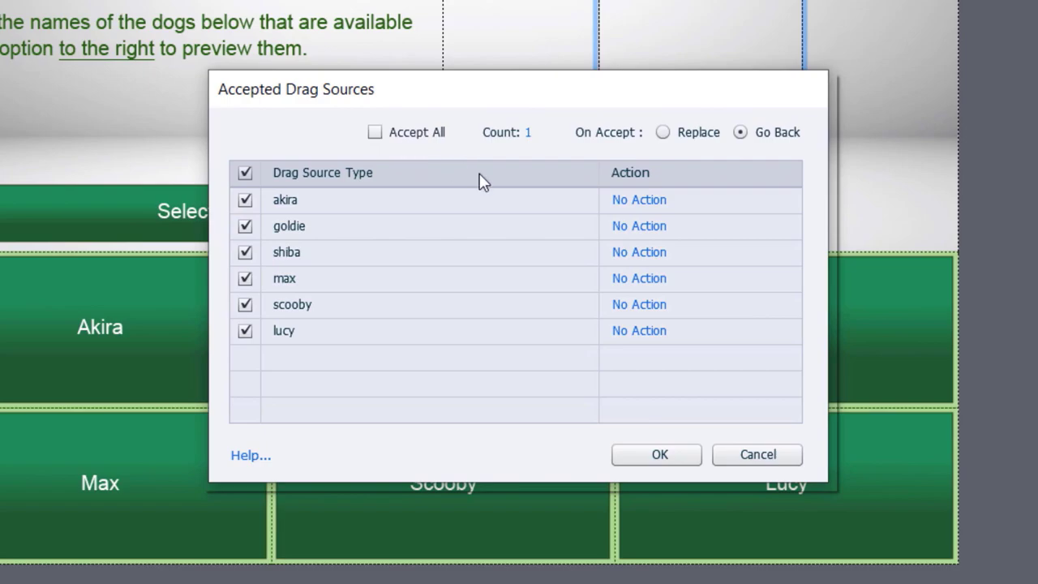
{"action": "left_click", "coordinate": [664, 135]}
- Set the akira drag source's drop action to execute the Select_Dog shared action, with Akira as the name of the dog selected
{"action": "left_click", "coordinate": [641, 203]}
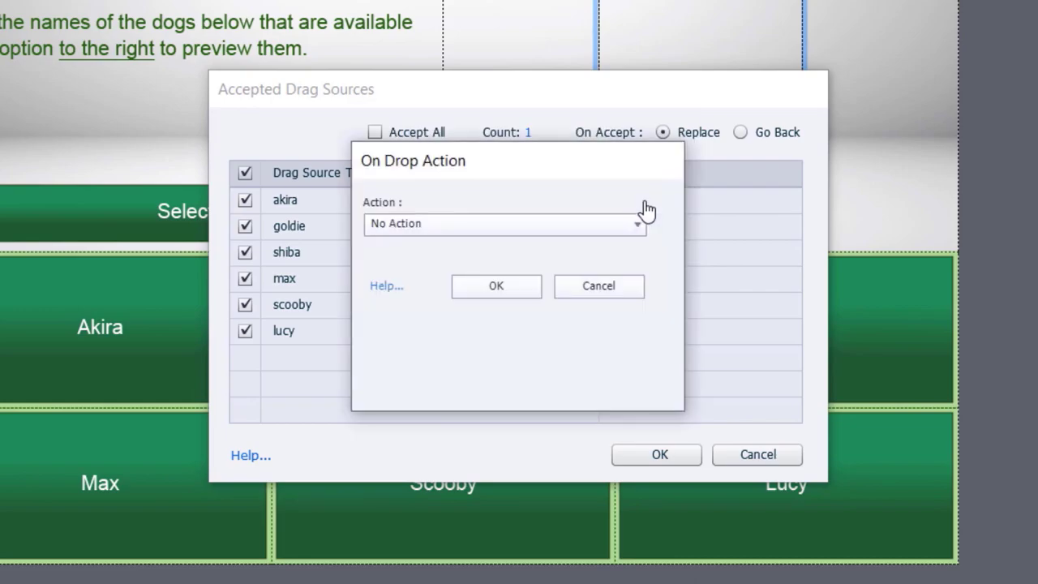
{"action": "left_click", "coordinate": [497, 229]}
{"action": "left_click", "coordinate": [494, 324]}
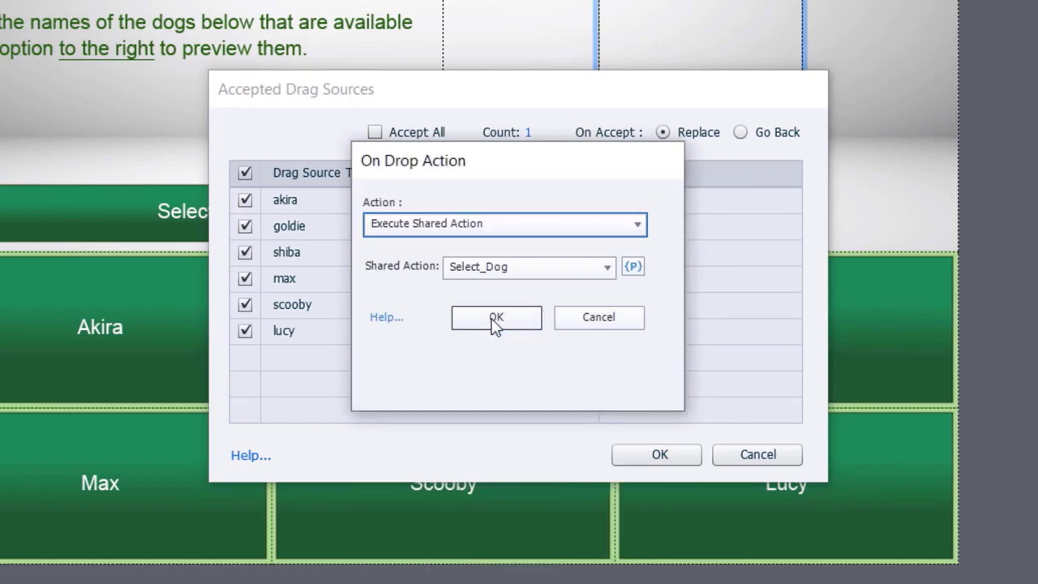
{"action": "left_click", "coordinate": [633, 266]}
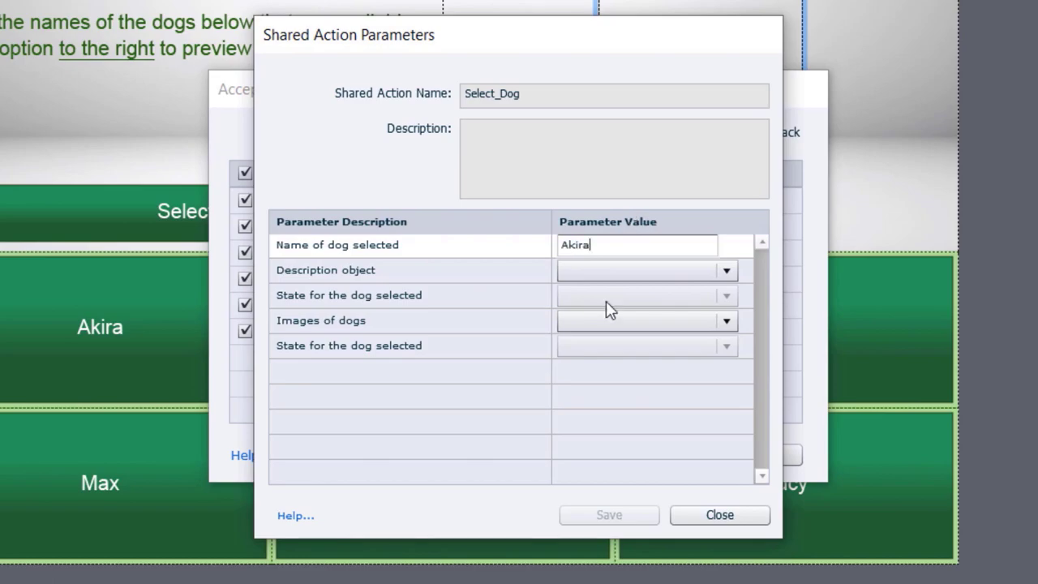
- Assign Descriptions_of_dogs as akira's description object parameter and Images_of_dogs as its images parameter
{"action": "left_click", "coordinate": [614, 270]}
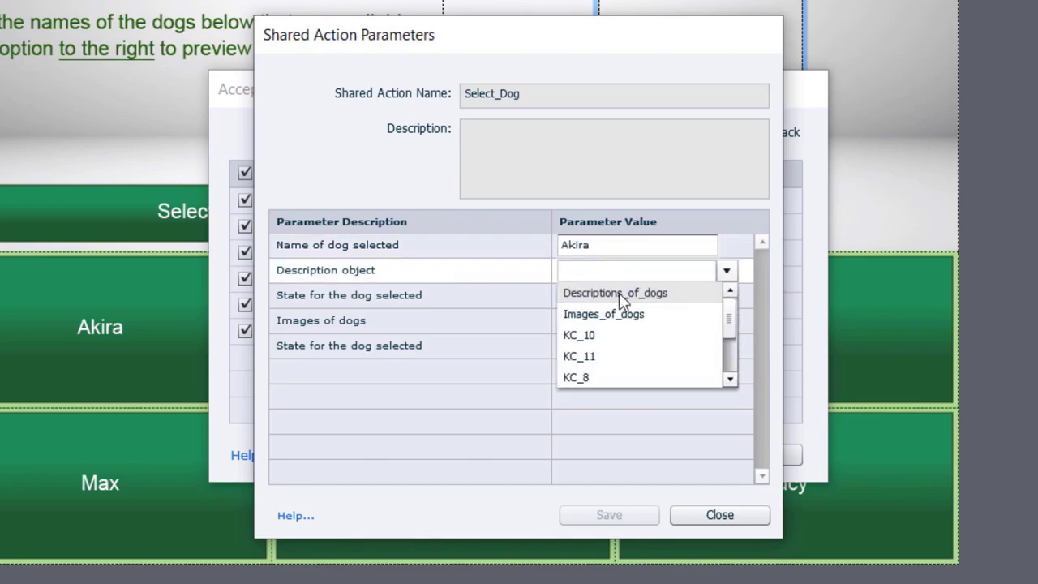
{"action": "left_click", "coordinate": [619, 293]}
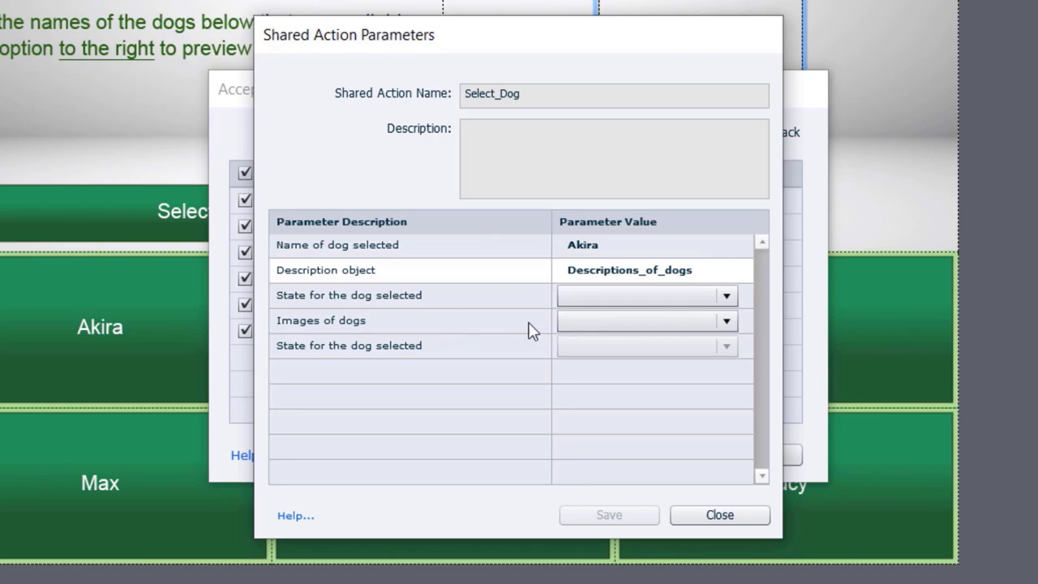
{"action": "left_click", "coordinate": [581, 321]}
{"action": "left_click", "coordinate": [596, 365]}
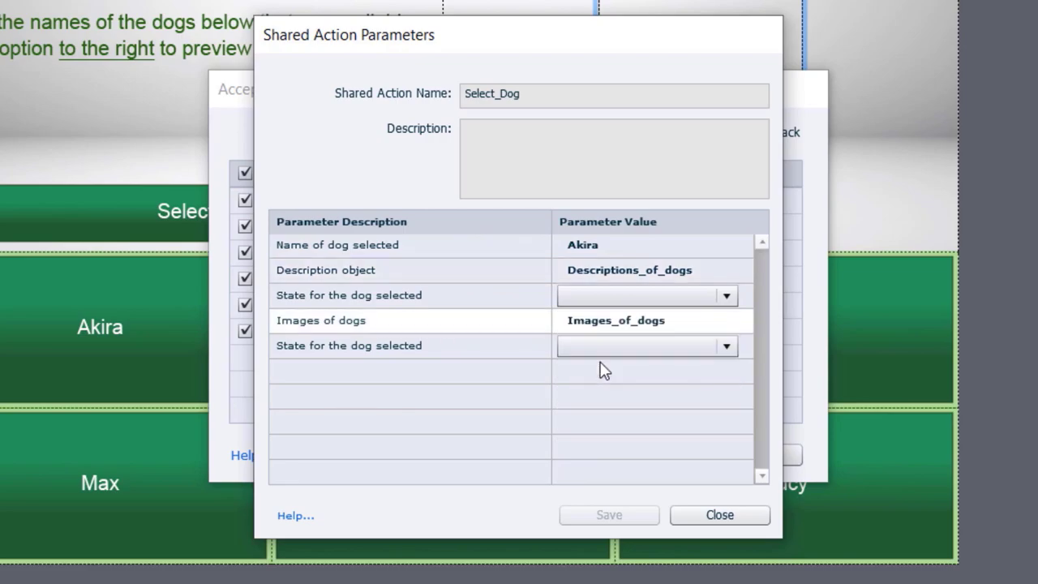
- Set both dog state parameters to akira, save the shared action parameters and confirm akira's drop action
{"action": "left_click", "coordinate": [639, 295]}
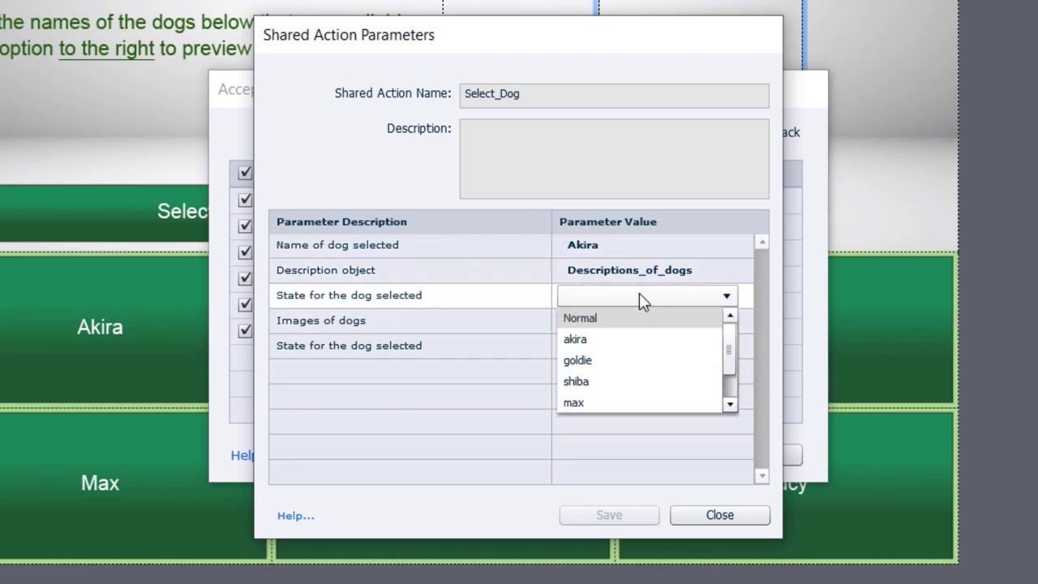
{"action": "left_click", "coordinate": [597, 344]}
{"action": "left_click", "coordinate": [622, 351]}
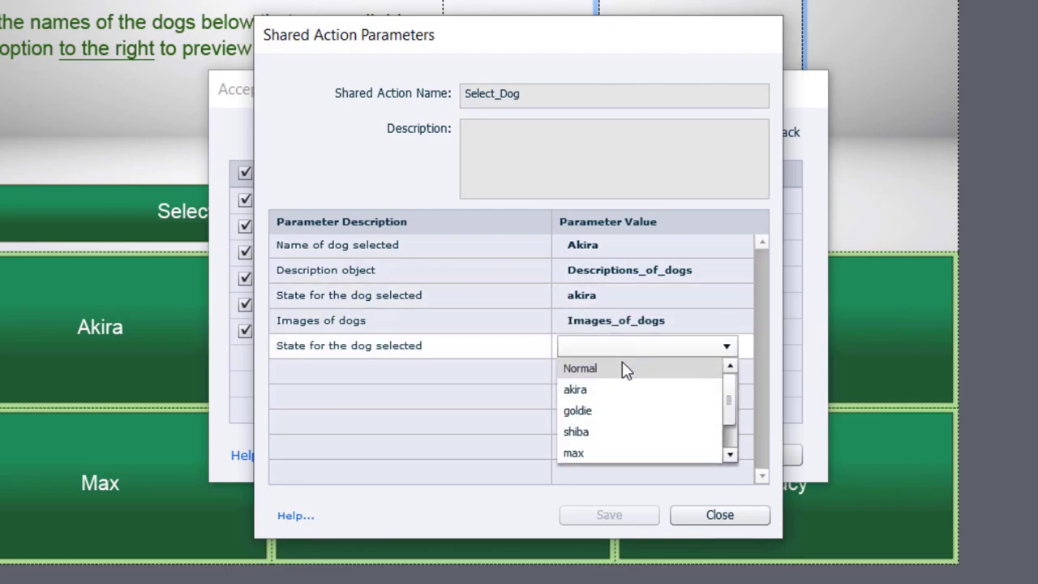
{"action": "left_click", "coordinate": [614, 390]}
{"action": "left_click", "coordinate": [614, 514]}
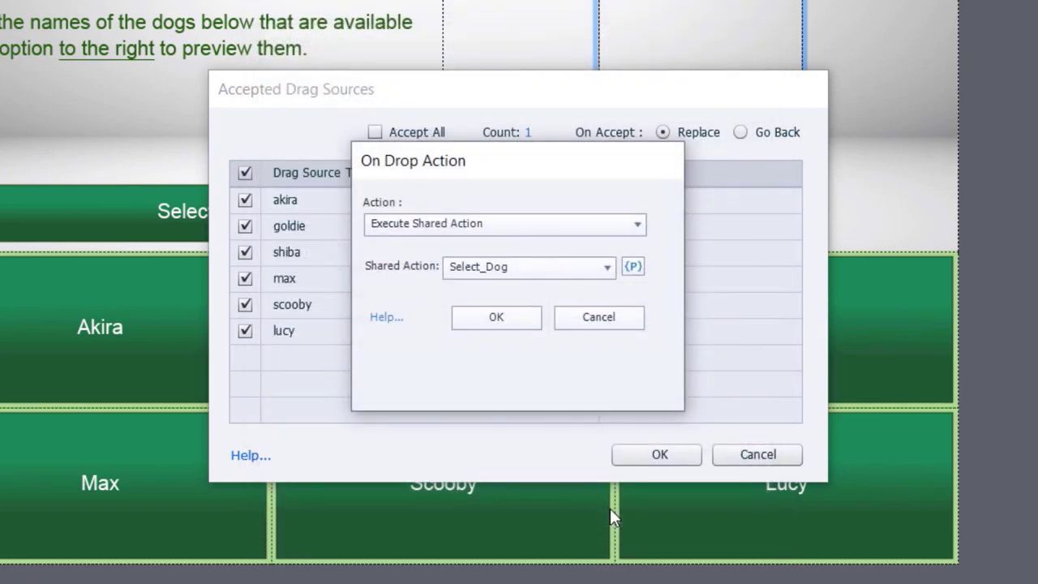
{"action": "left_click", "coordinate": [493, 323]}
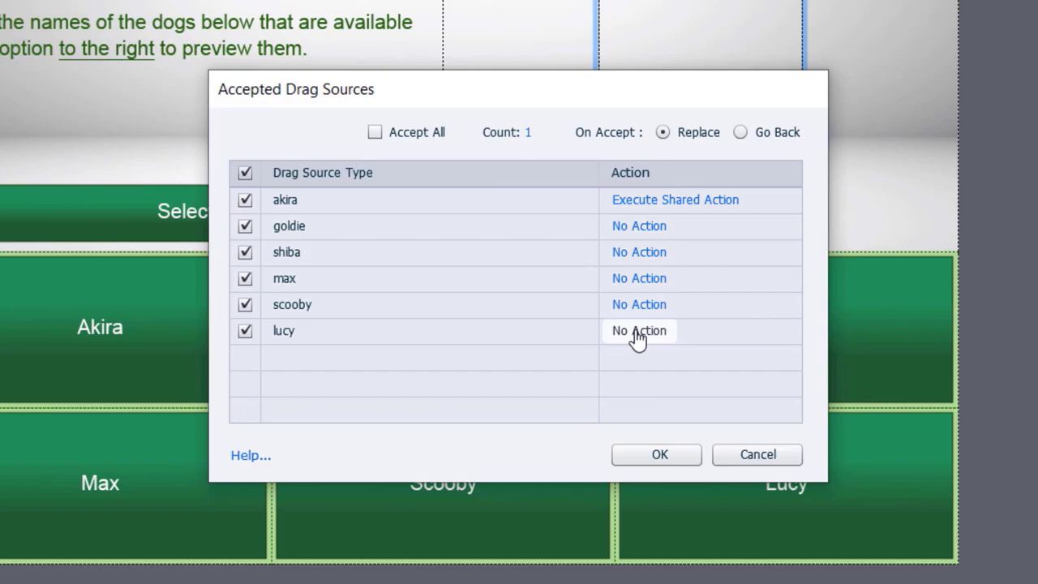
- Assign the Select_Dog shared action to the goldie, shiba, max and scooby drag sources, using Goldie as goldie's dog name parameter
{"action": "left_click", "coordinate": [640, 226]}
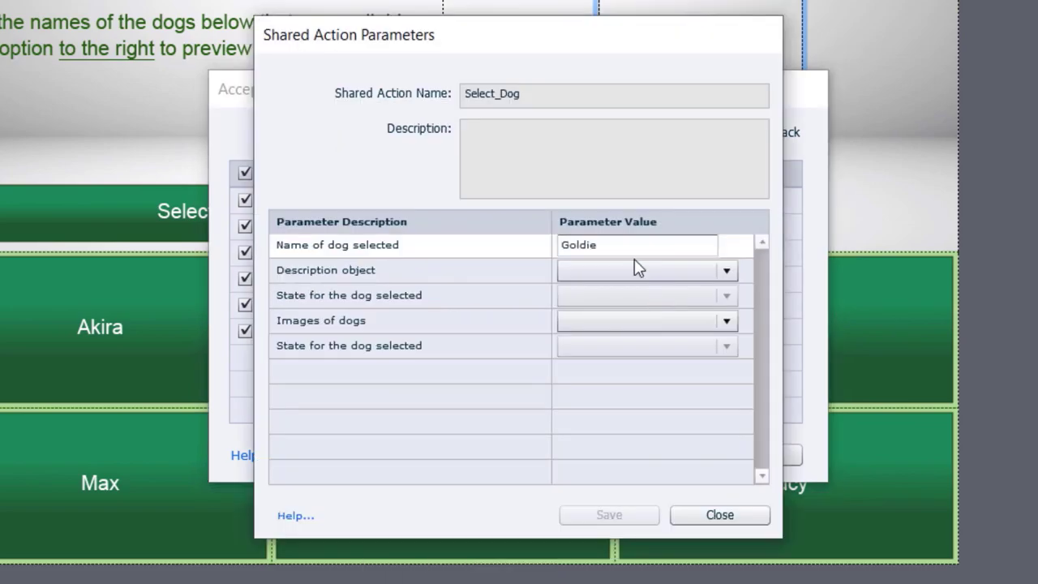
{"action": "left_click", "coordinate": [614, 514]}
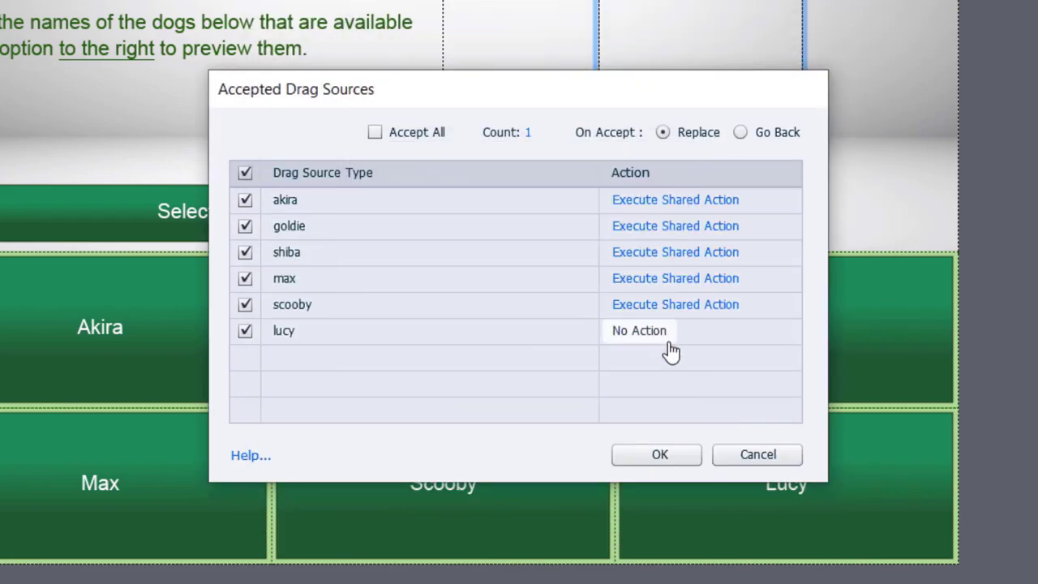
- Set the lucy drag source's drop action to execute the Select_Dog shared action, with Lucy as the name of the dog selected
{"action": "left_click", "coordinate": [664, 336]}
{"action": "left_click", "coordinate": [552, 227]}
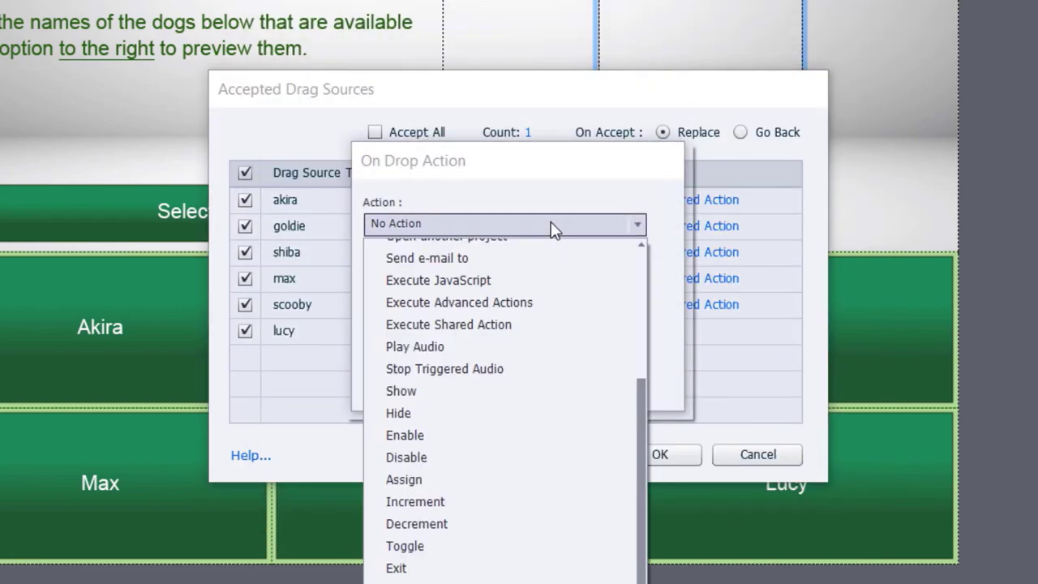
{"action": "left_click", "coordinate": [542, 325]}
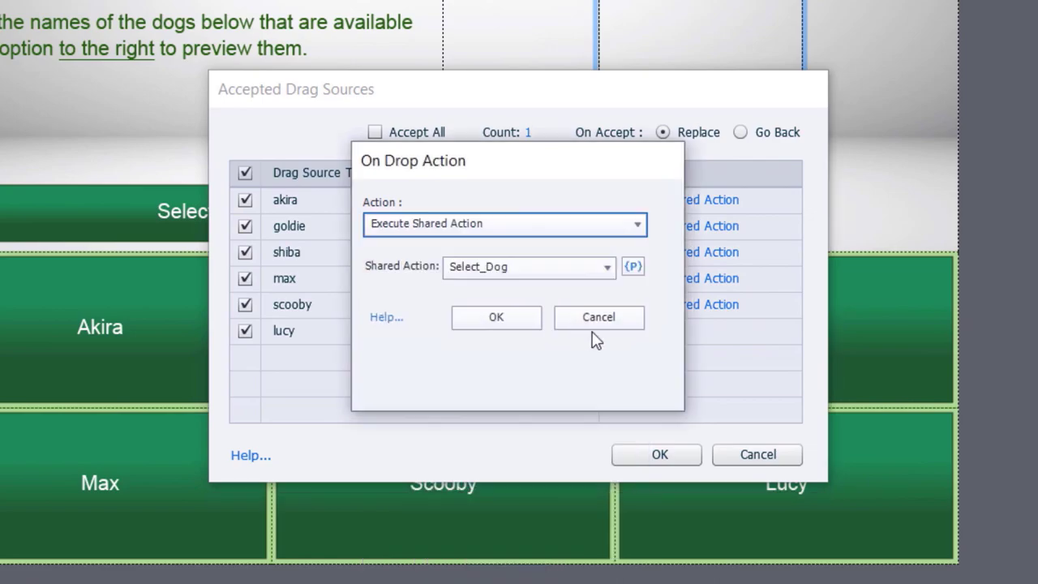
{"action": "left_click", "coordinate": [633, 268]}
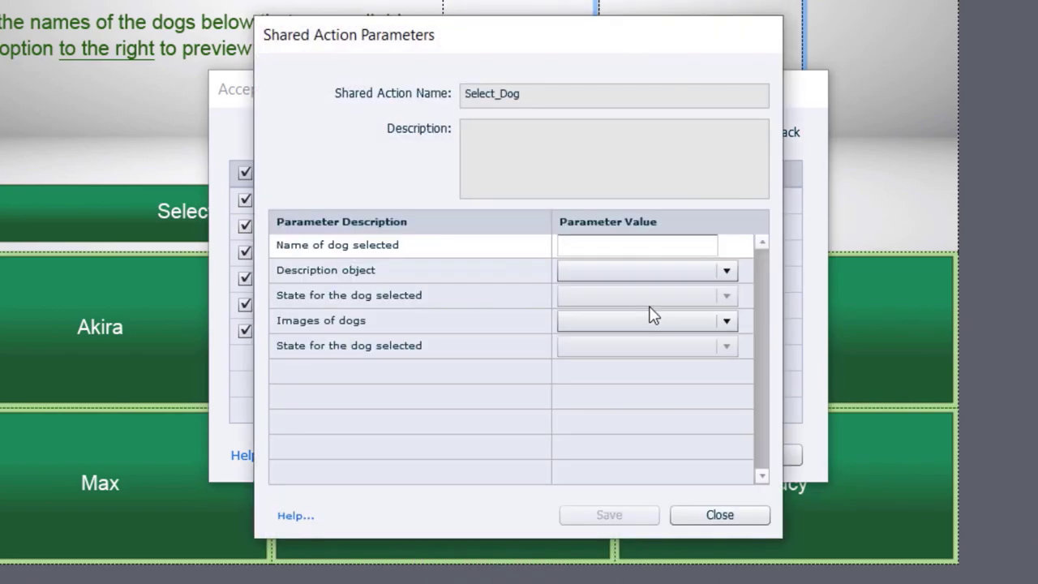
{"action": "left_click", "coordinate": [631, 244]}
{"action": "key", "text": "Return"}
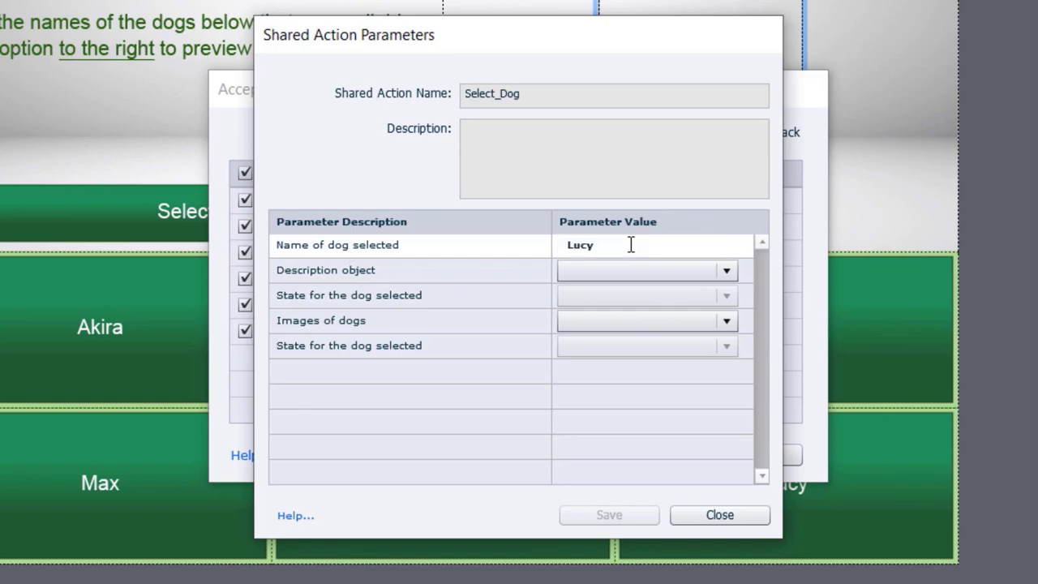
- Assign Descriptions_of_dogs as lucy's description object parameter and Images_of_dogs as its images parameter
{"action": "left_click", "coordinate": [659, 269]}
{"action": "left_click", "coordinate": [655, 295]}
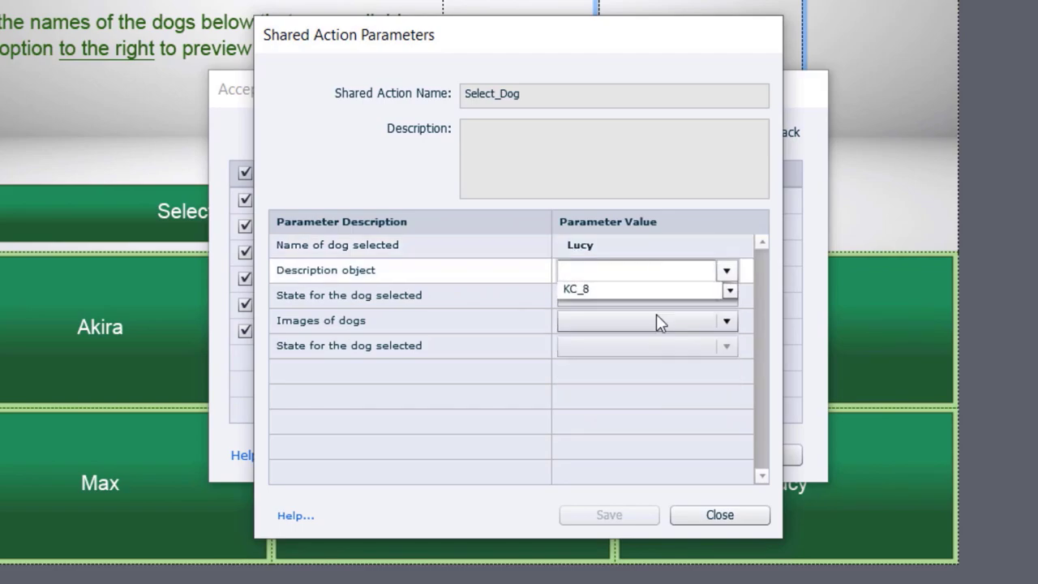
{"action": "left_click", "coordinate": [648, 321]}
{"action": "left_click", "coordinate": [641, 365]}
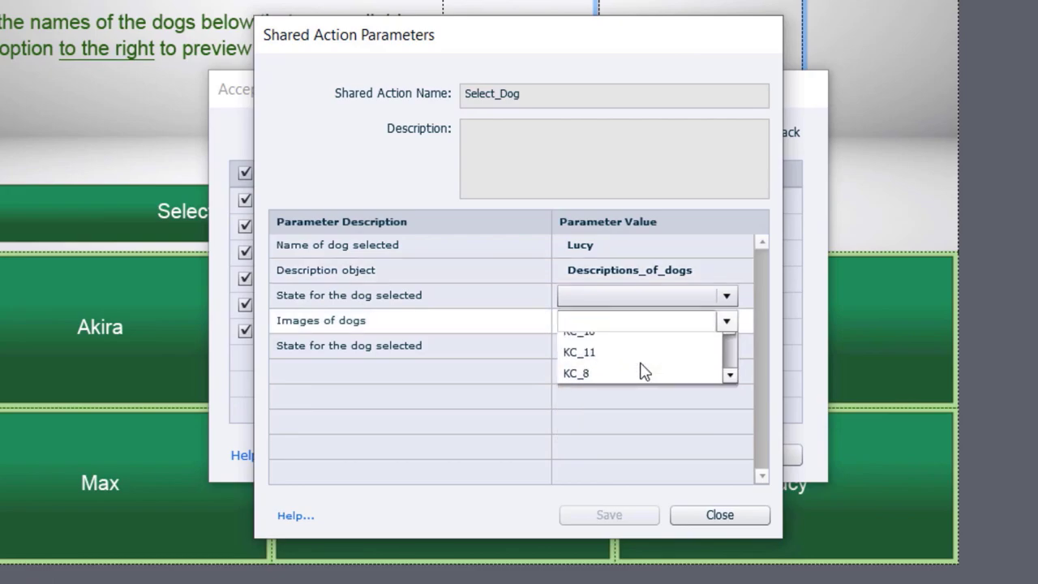
- Set both dog state parameters to lucy, save them, and confirm lucy's drop action and the accepted drag sources
{"action": "left_click", "coordinate": [701, 299]}
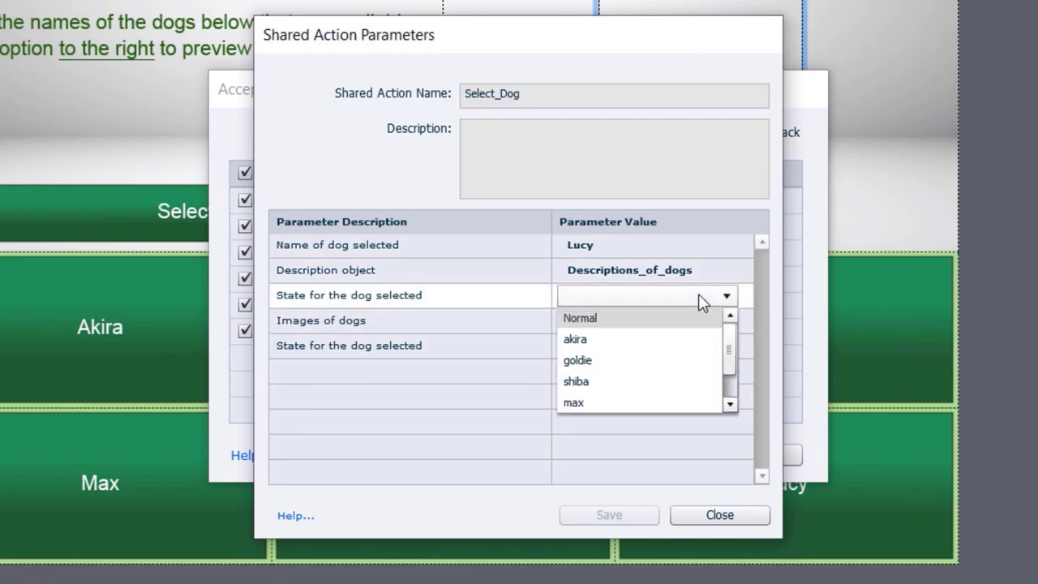
{"action": "scroll", "coordinate": [681, 368], "scroll_direction": "down", "scroll_amount": 1}
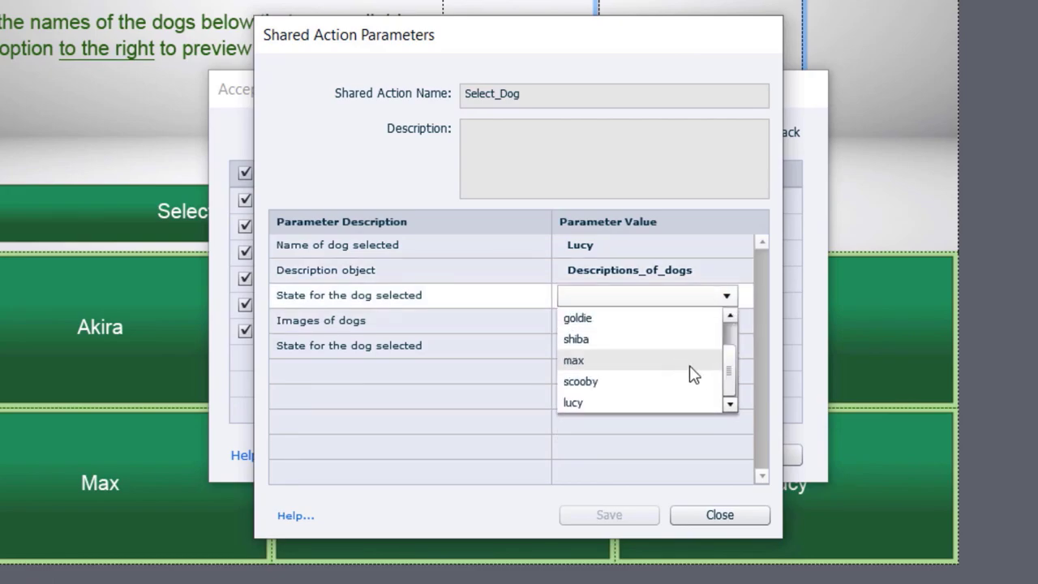
{"action": "left_click", "coordinate": [582, 402]}
{"action": "left_click", "coordinate": [614, 349]}
{"action": "scroll", "coordinate": [604, 434], "scroll_direction": "down", "scroll_amount": 2}
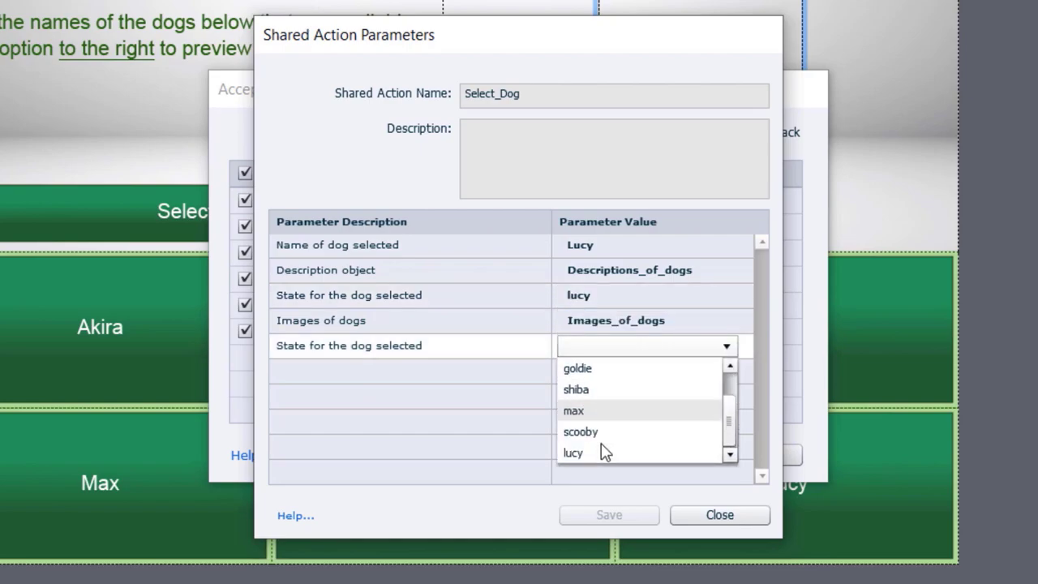
{"action": "left_click", "coordinate": [586, 457]}
{"action": "left_click", "coordinate": [615, 517]}
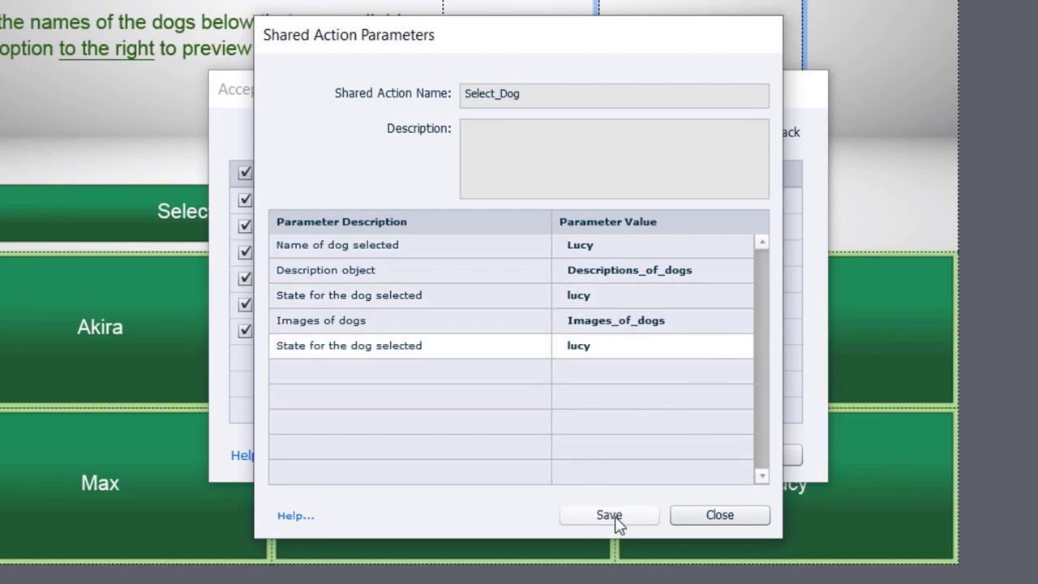
{"action": "left_click", "coordinate": [502, 322]}
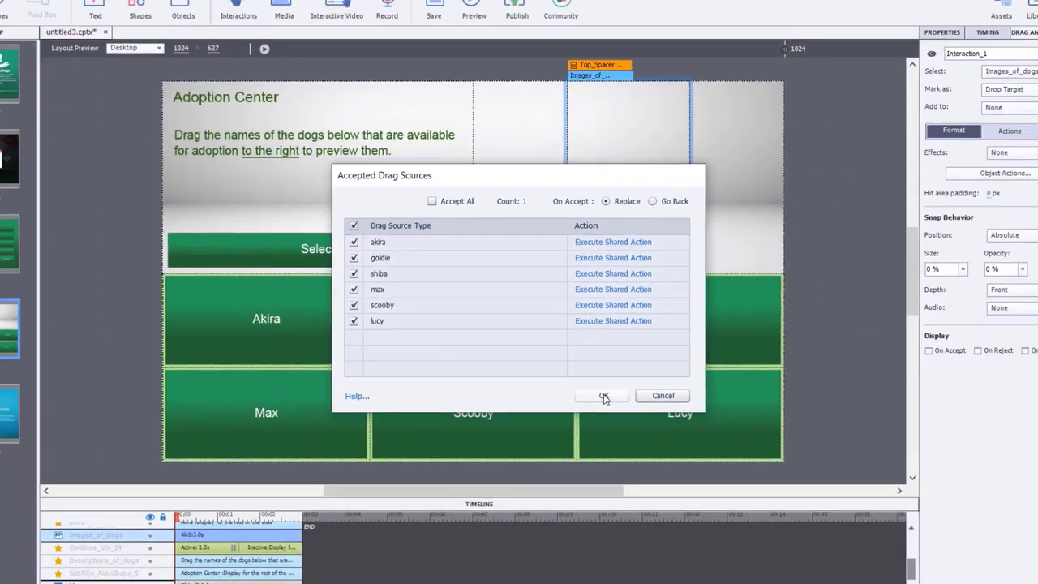
{"action": "left_click", "coordinate": [676, 454]}
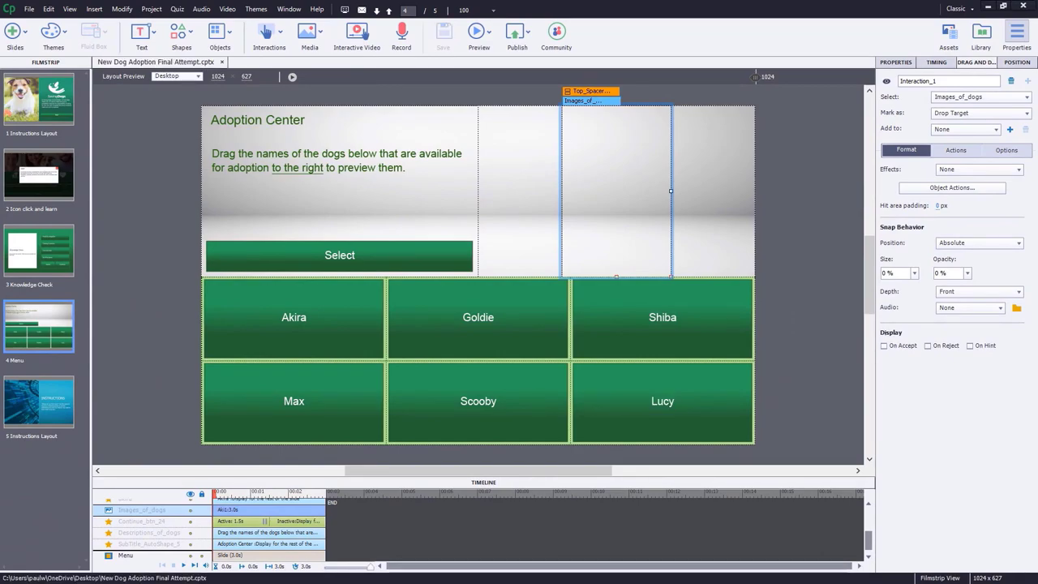
- Copy the Images_of_dogs object from the Adoption Center slide and select the image-side fluid box on slide 5
{"action": "right_click", "coordinate": [608, 179]}
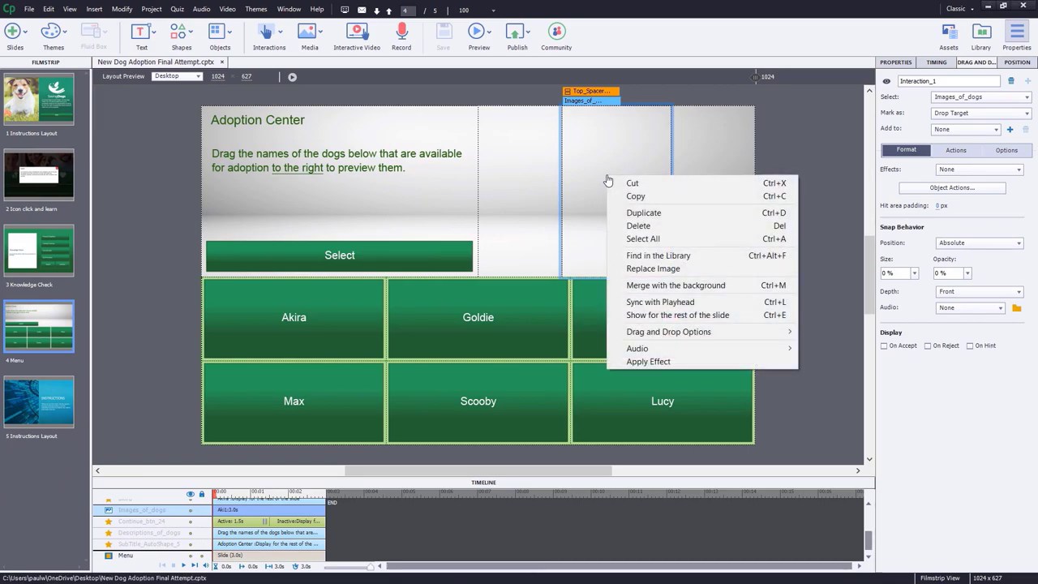
{"action": "left_click", "coordinate": [620, 197]}
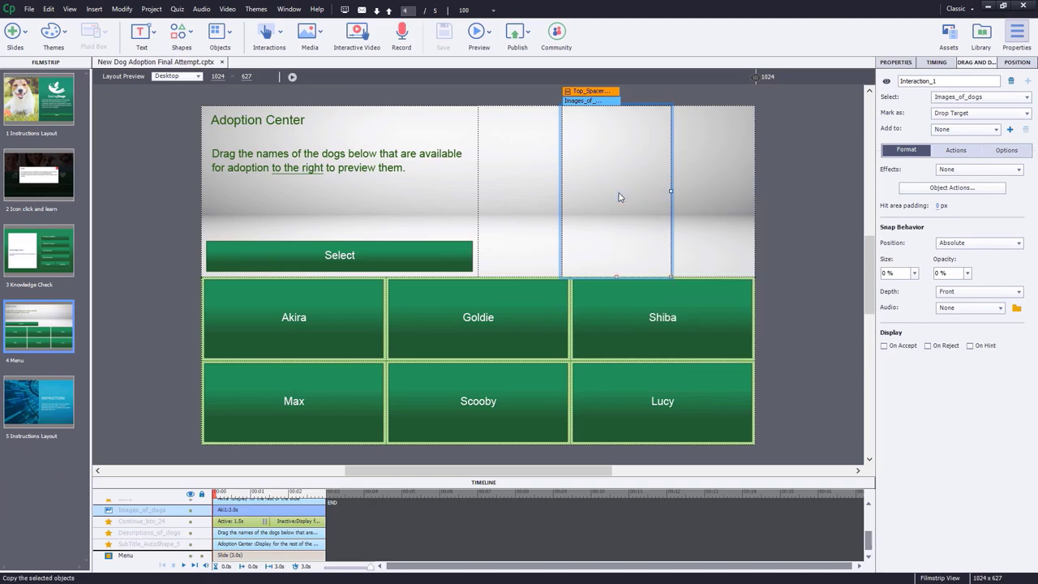
{"action": "left_click", "coordinate": [28, 411]}
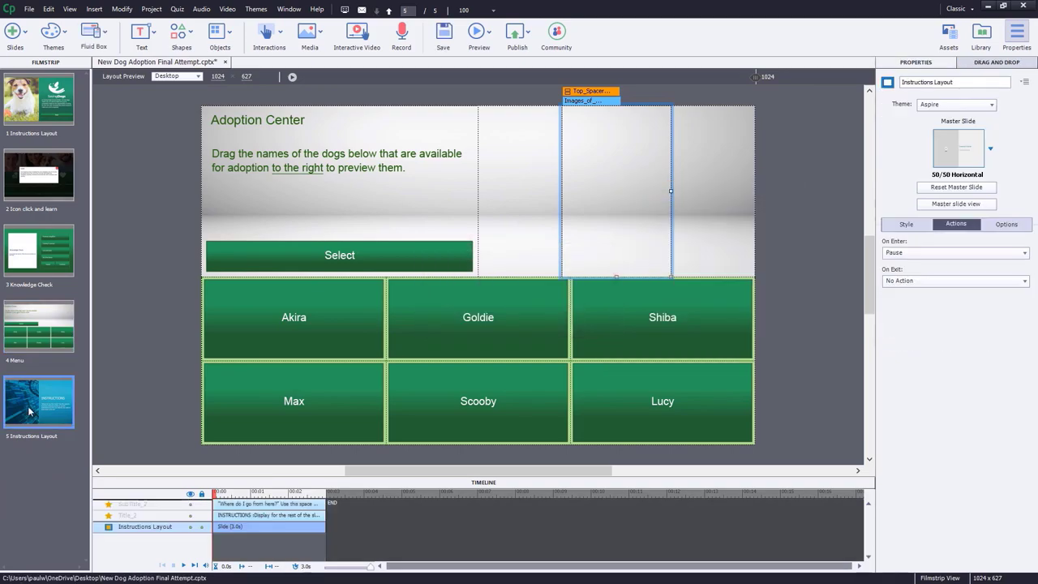
{"action": "left_click", "coordinate": [308, 278]}
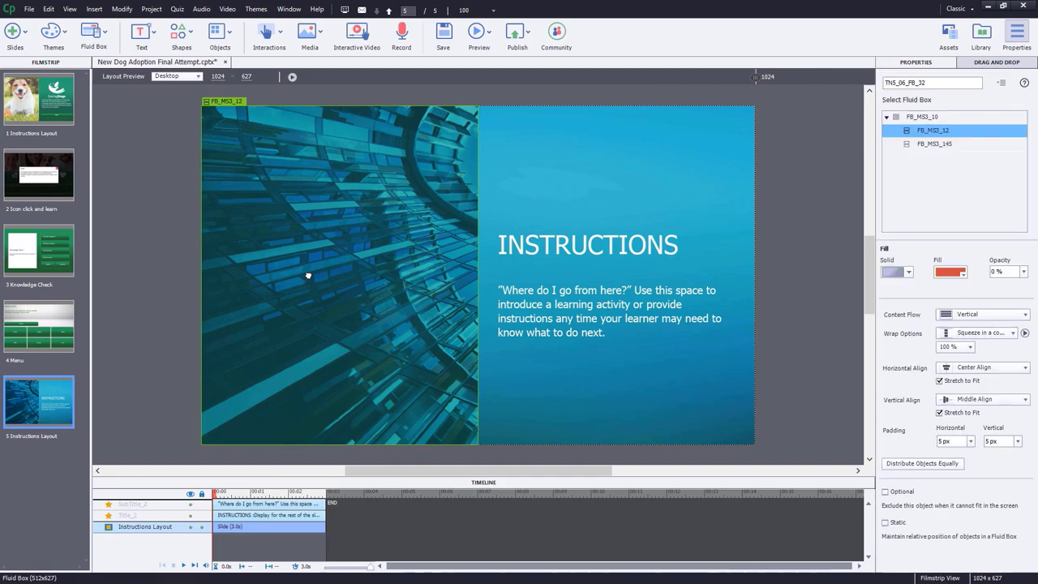